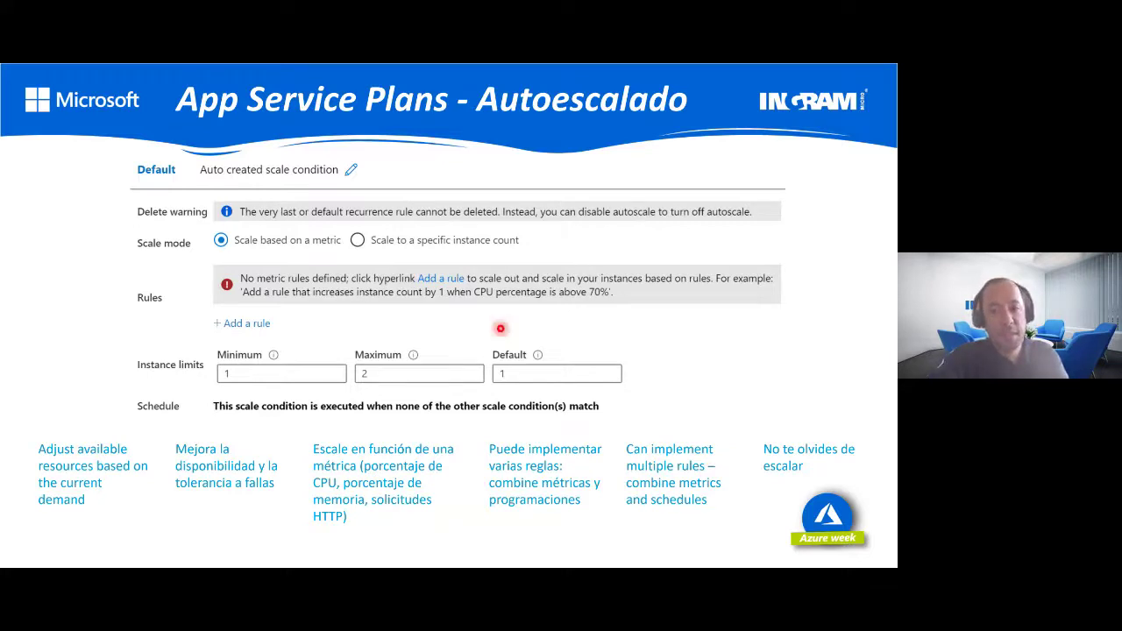
# Switch to the Azure portal in the browser and start creating a Web App from its Marketplace page
pyautogui.hotkey('alt', 'Tab')
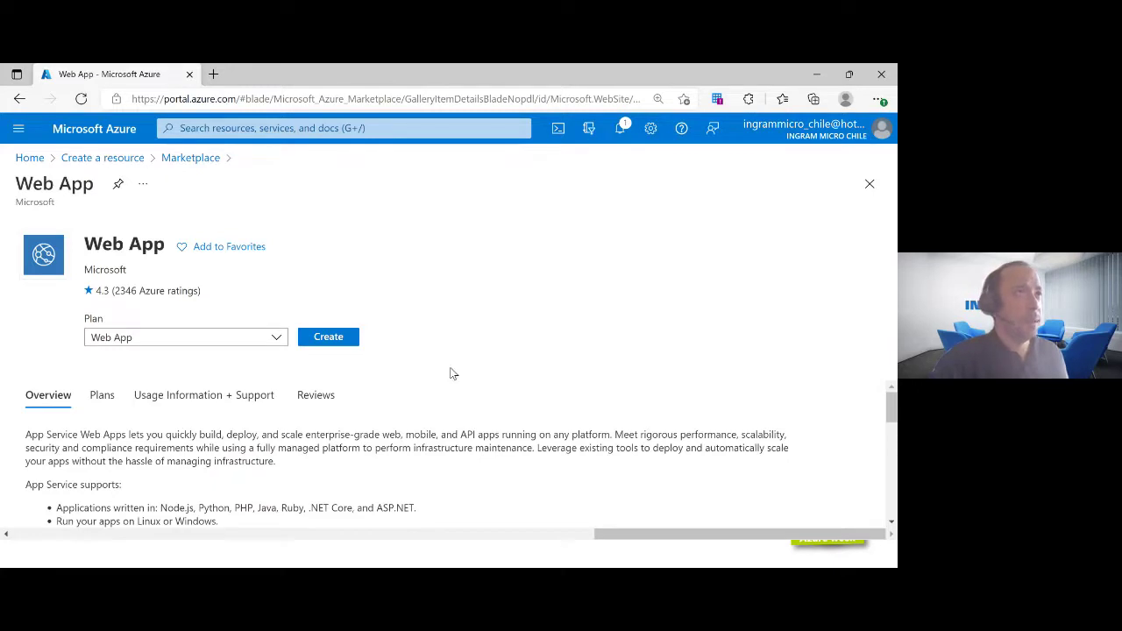
pyautogui.click(328, 339)
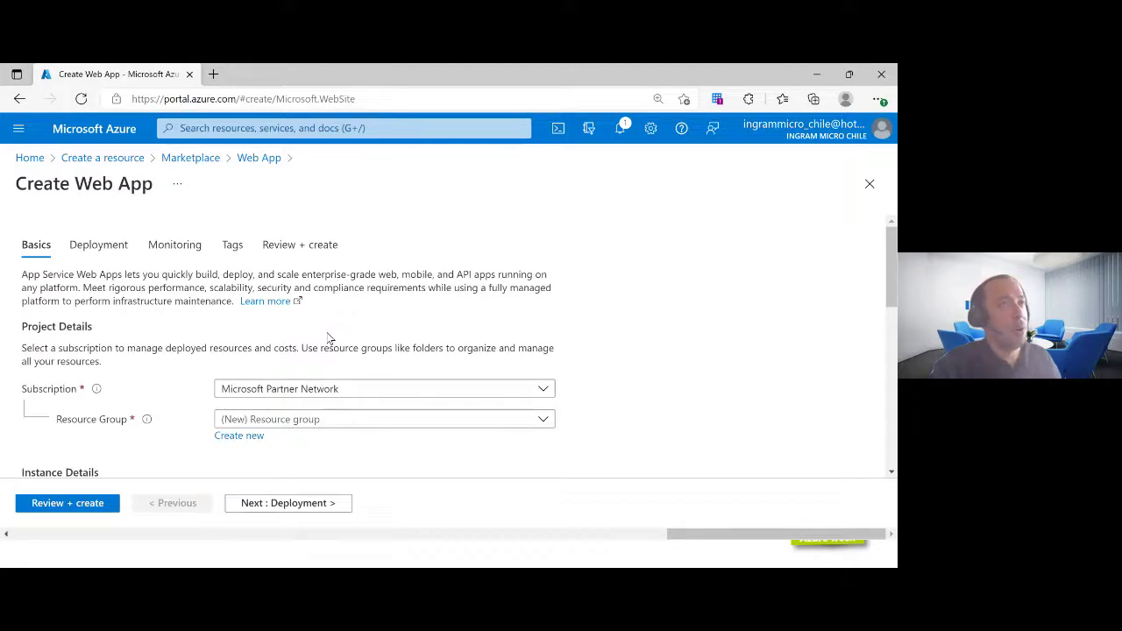
pyautogui.scroll(-1, 328, 339)
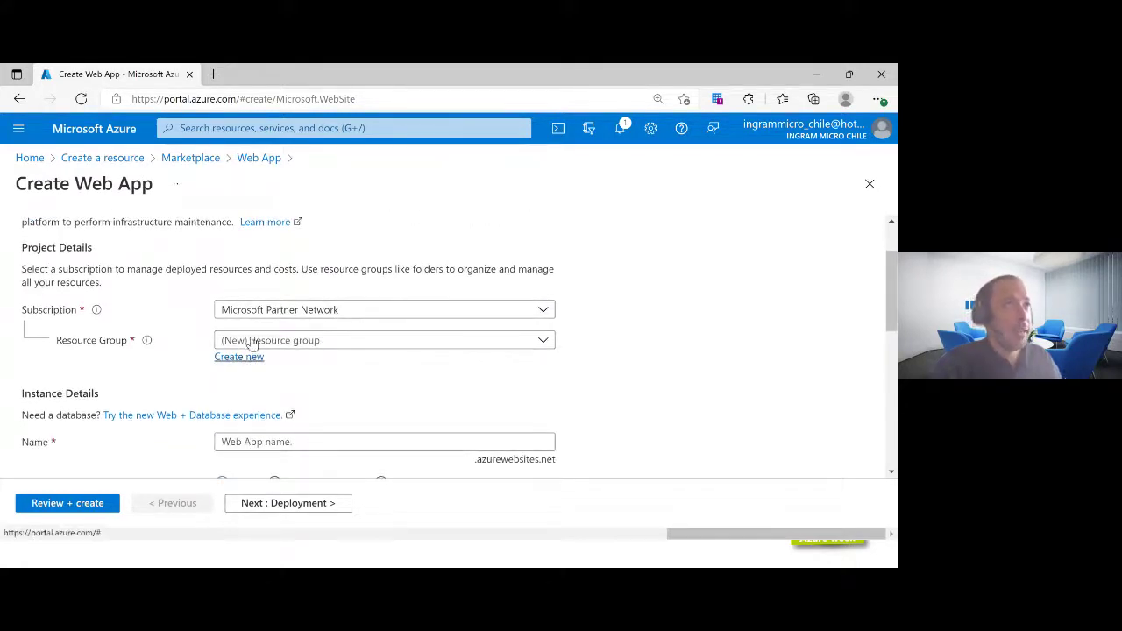
pyautogui.scroll(1, 52, 263)
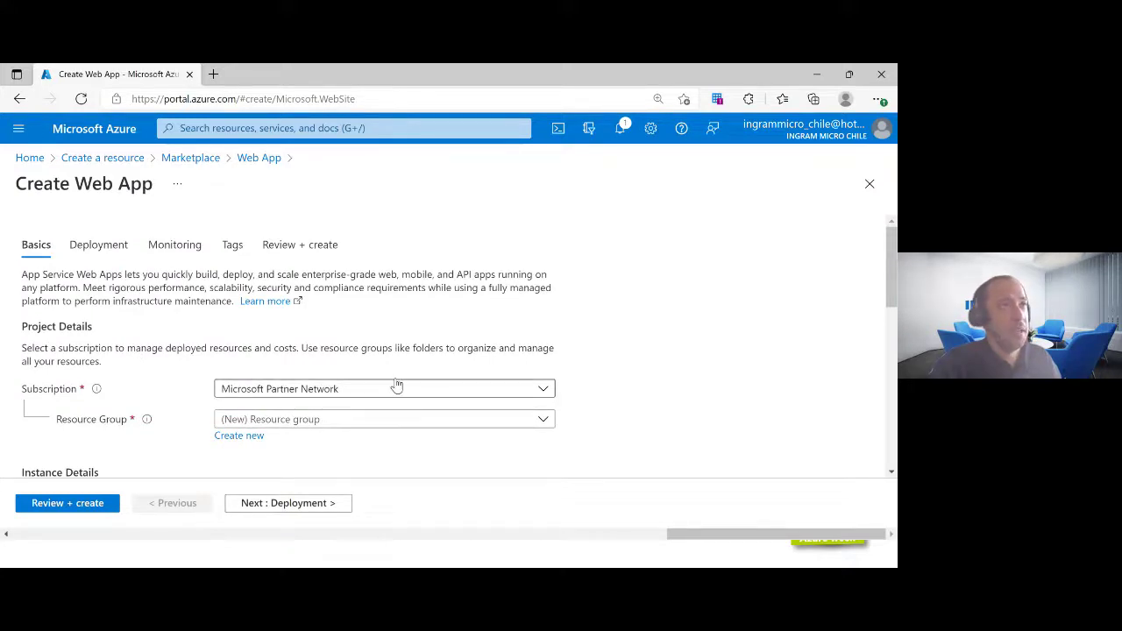
pyautogui.scroll(-1, 342, 359)
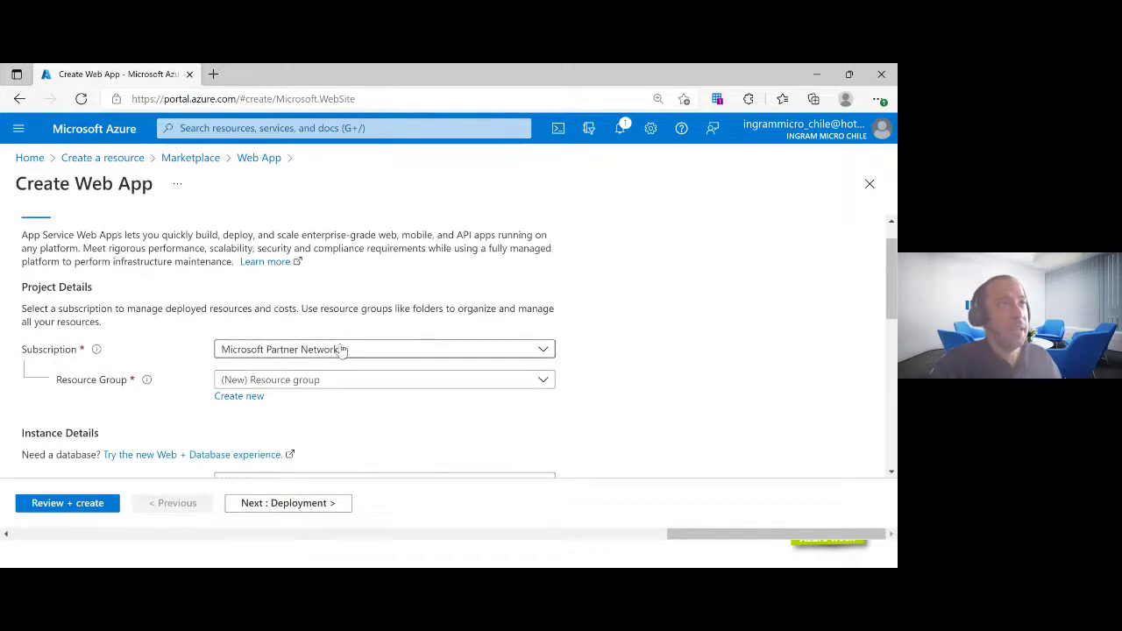
# Create a new resource group named webapp for the Web App
pyautogui.click(244, 398)
pyautogui.write('weba')
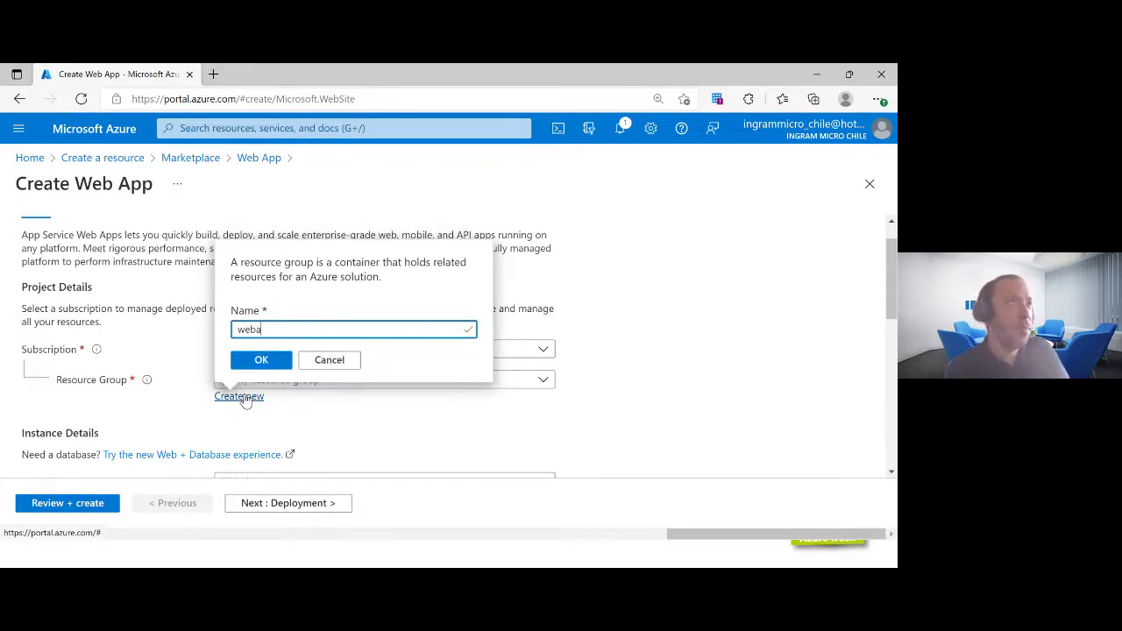
pyautogui.write('pp')
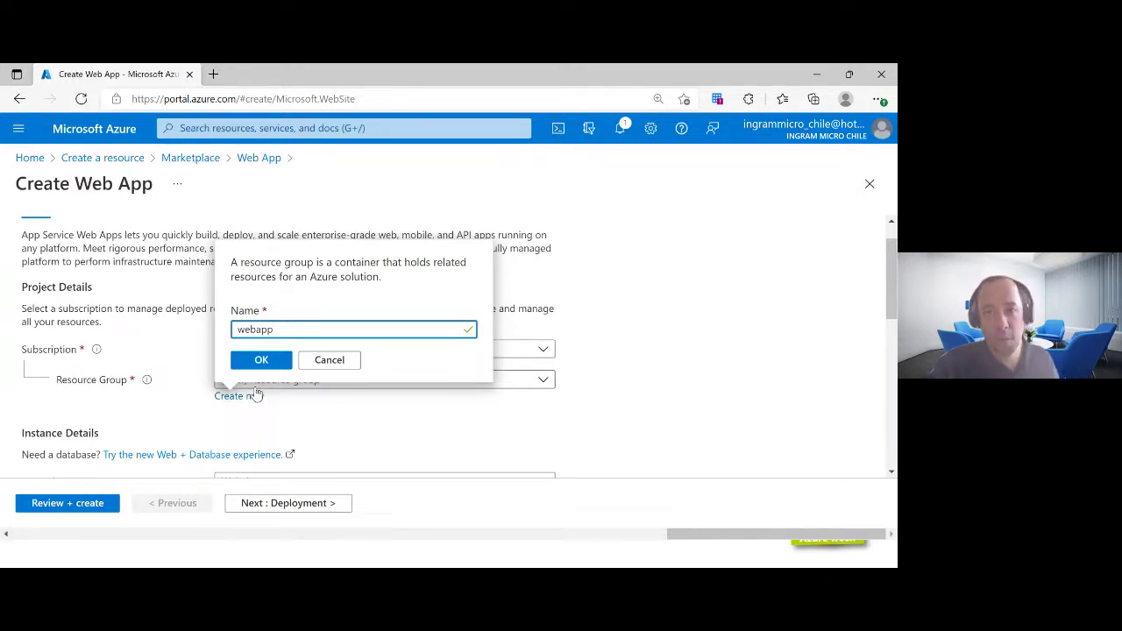
pyautogui.click(279, 363)
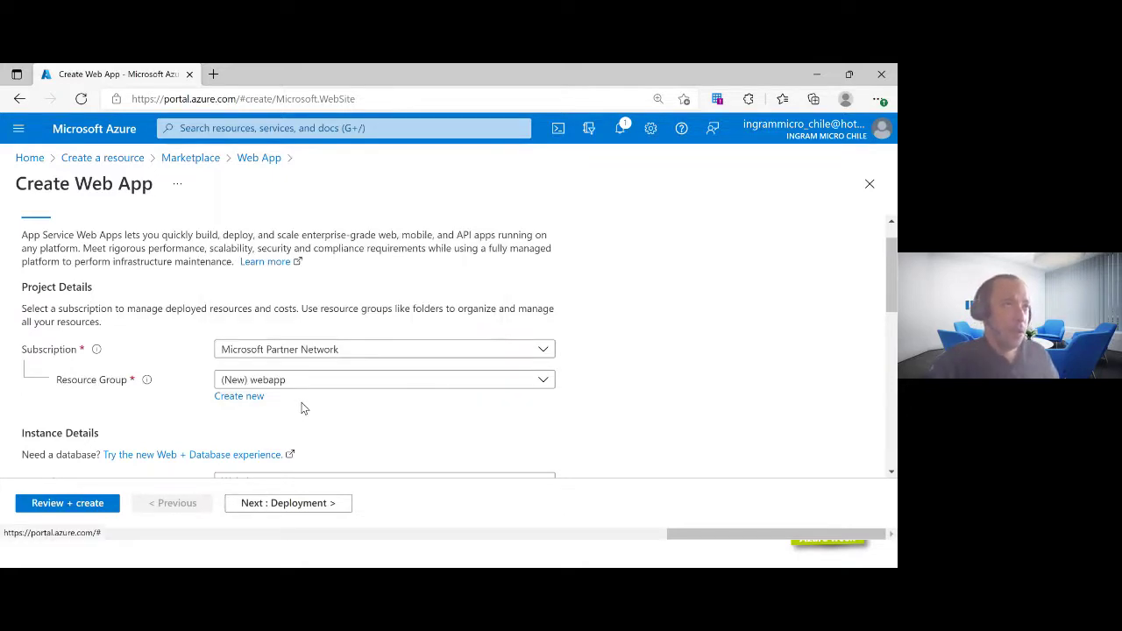
# Name the Web App webappingram in the instance details
pyautogui.scroll(-1, 302, 407)
pyautogui.scroll(-2, 302, 407)
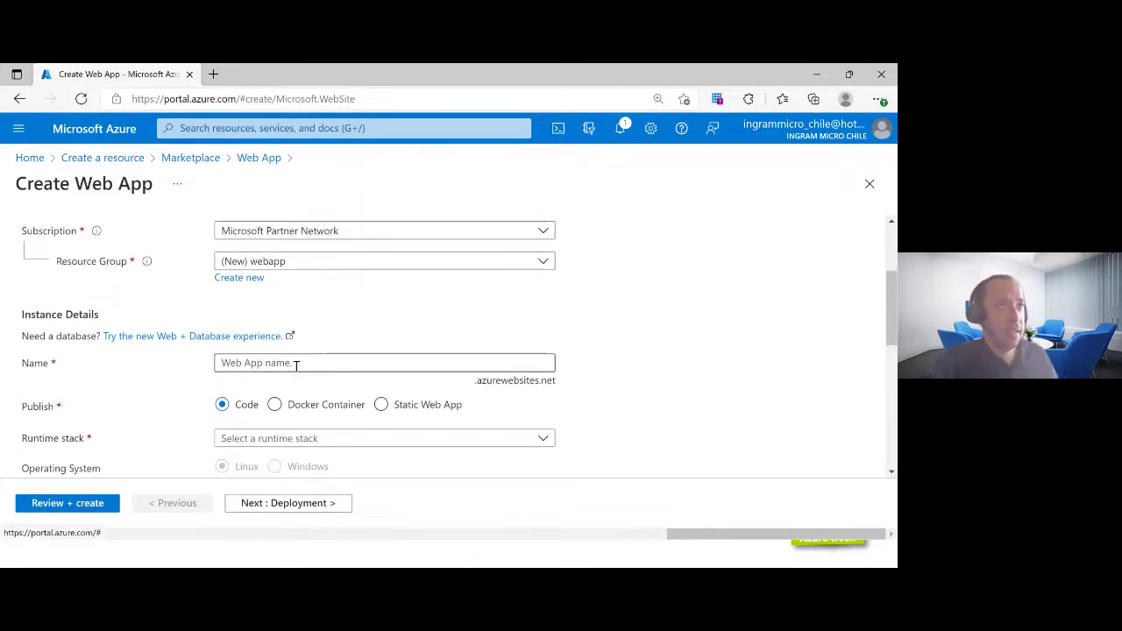
pyautogui.click(297, 364)
pyautogui.write('weba')
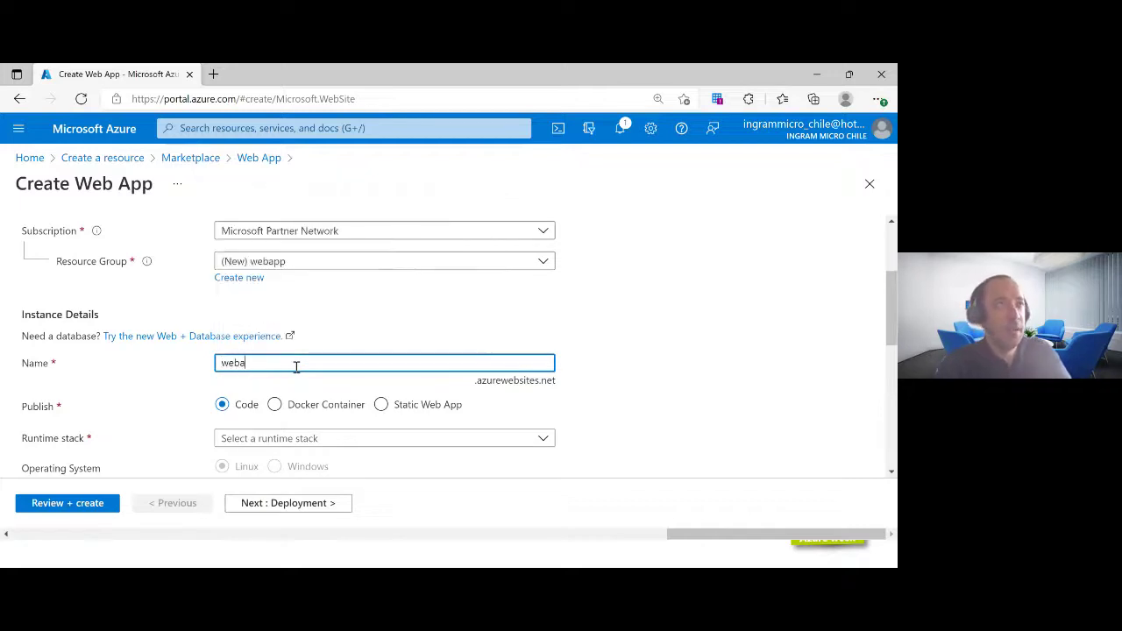
pyautogui.write('ppingram')
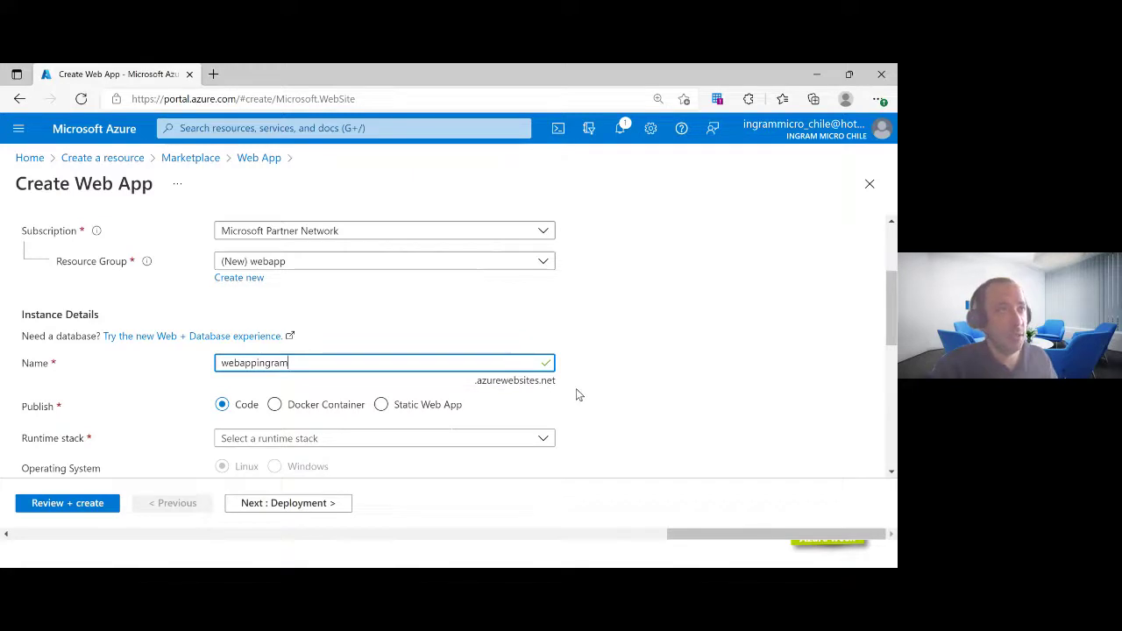
# Look through the available runtime stacks and set the Web App's stack to ASP.NET V4.8
pyautogui.scroll(-1, 585, 394)
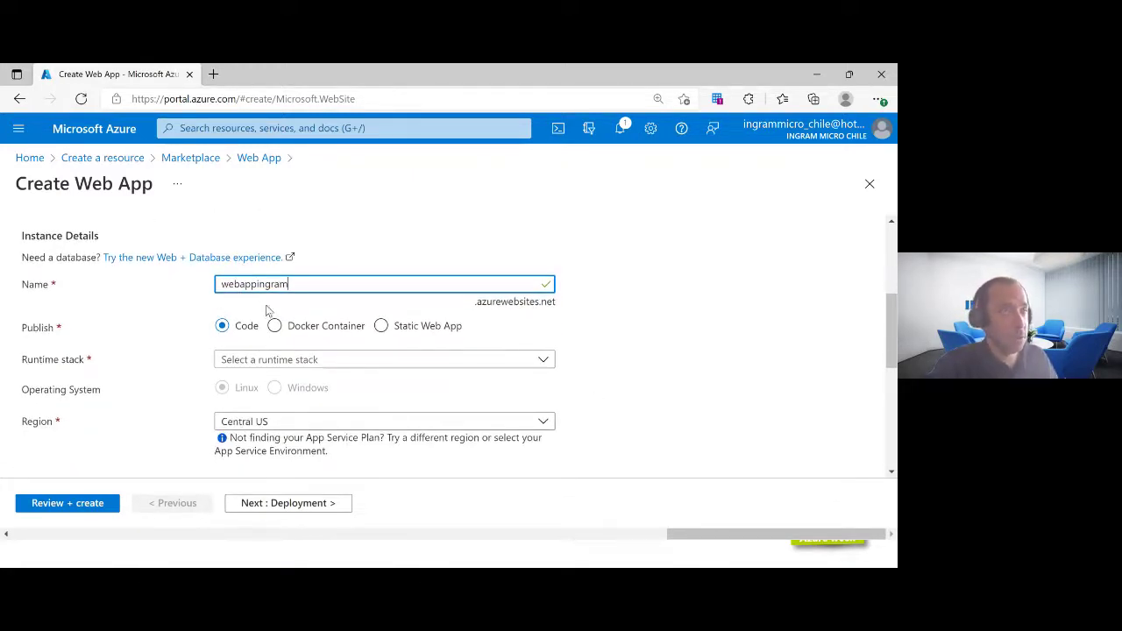
pyautogui.click(326, 358)
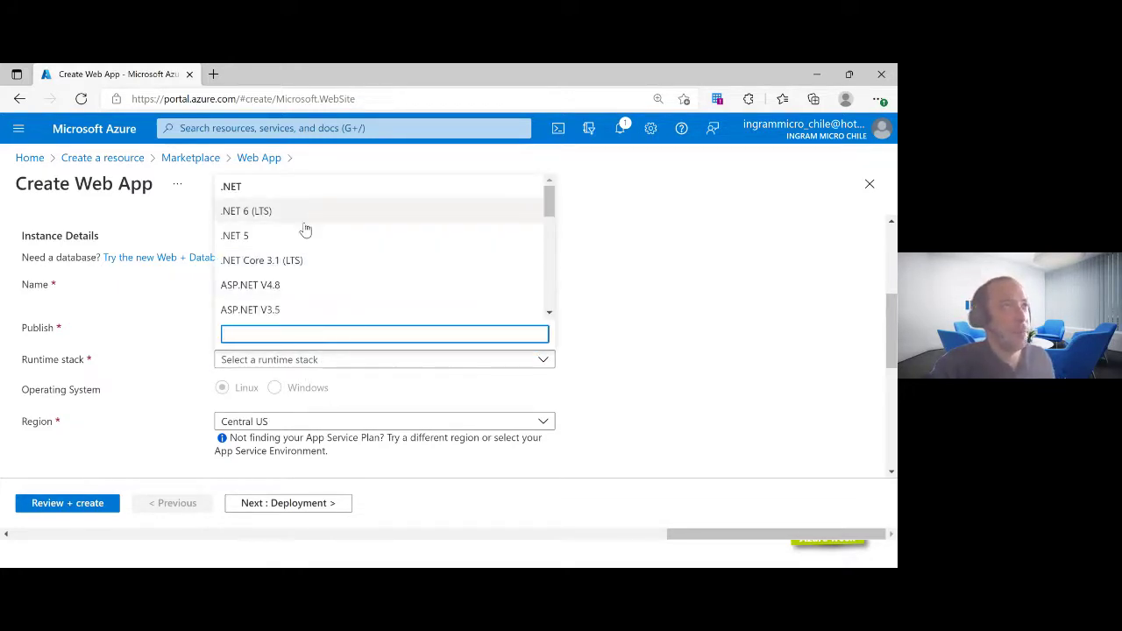
pyautogui.scroll(-1, 306, 246)
pyautogui.scroll(-7, 308, 251)
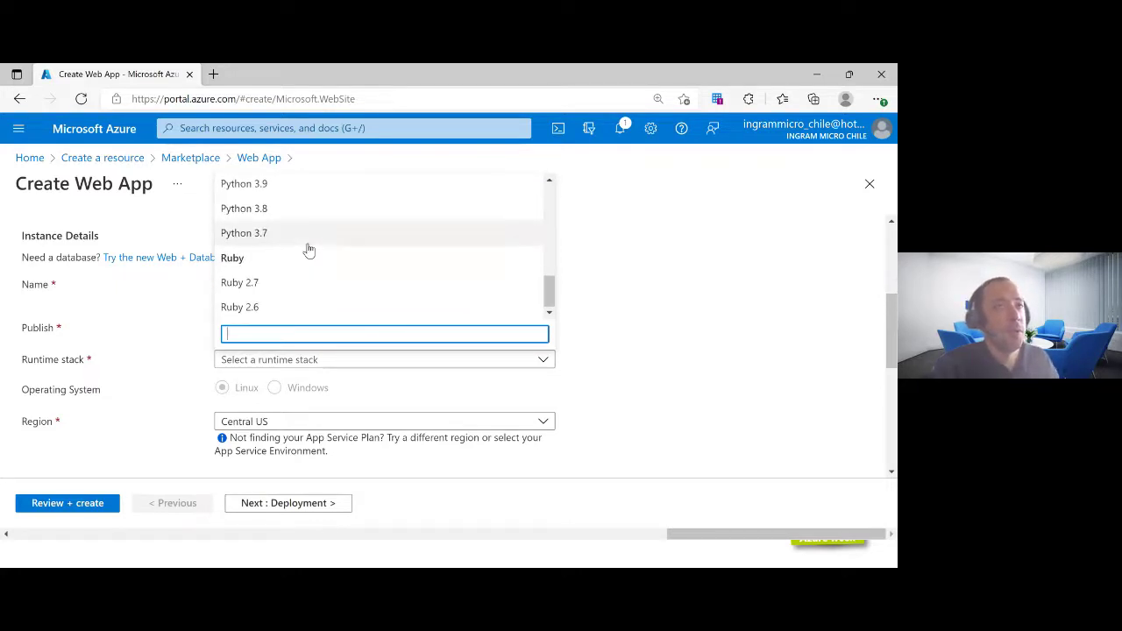
pyautogui.scroll(2, 308, 250)
pyautogui.scroll(3, 308, 252)
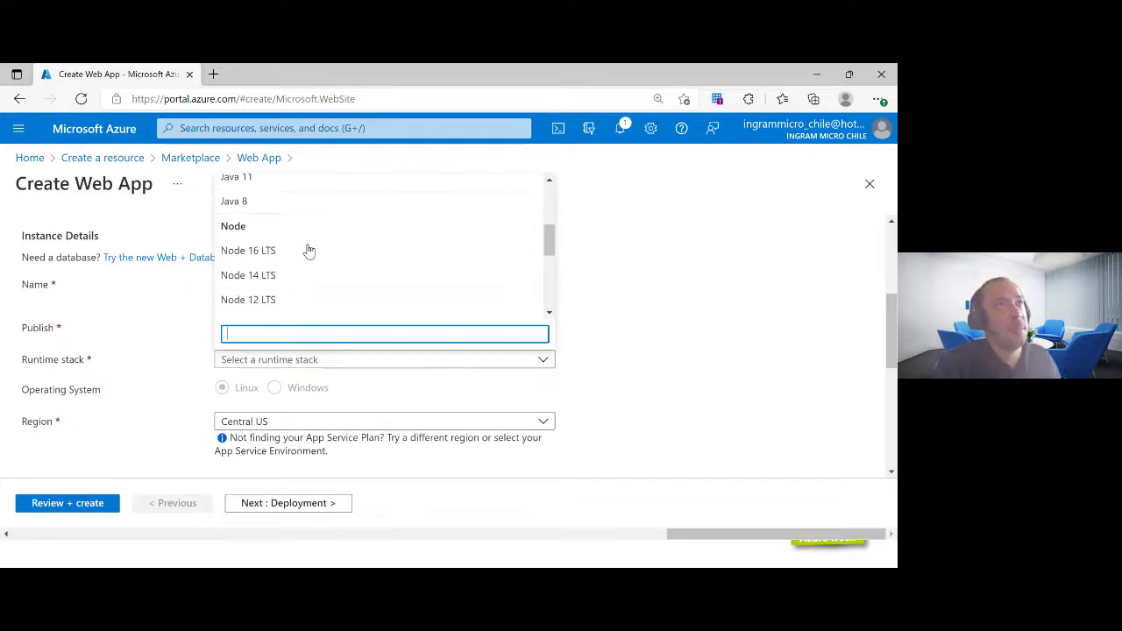
pyautogui.scroll(2, 318, 243)
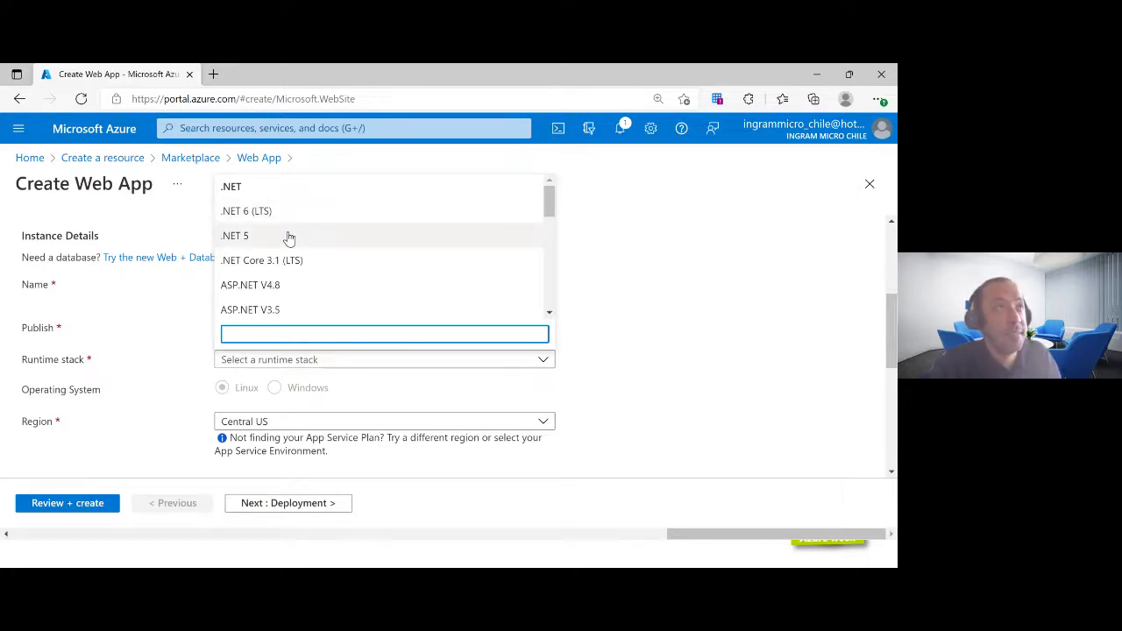
pyautogui.click(289, 237)
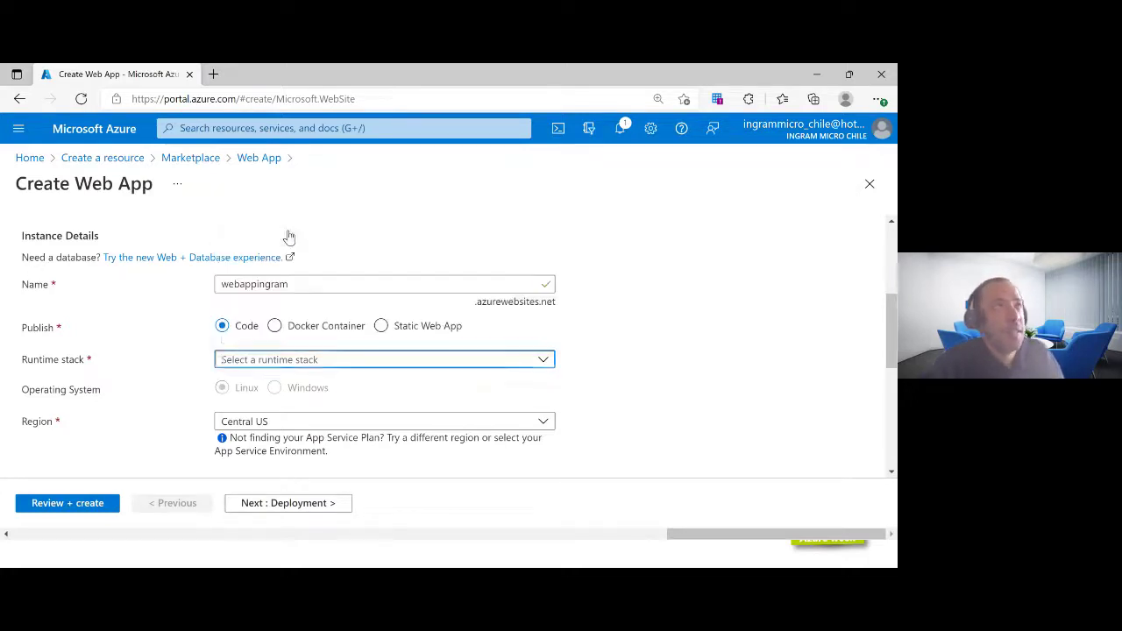
pyautogui.click(333, 356)
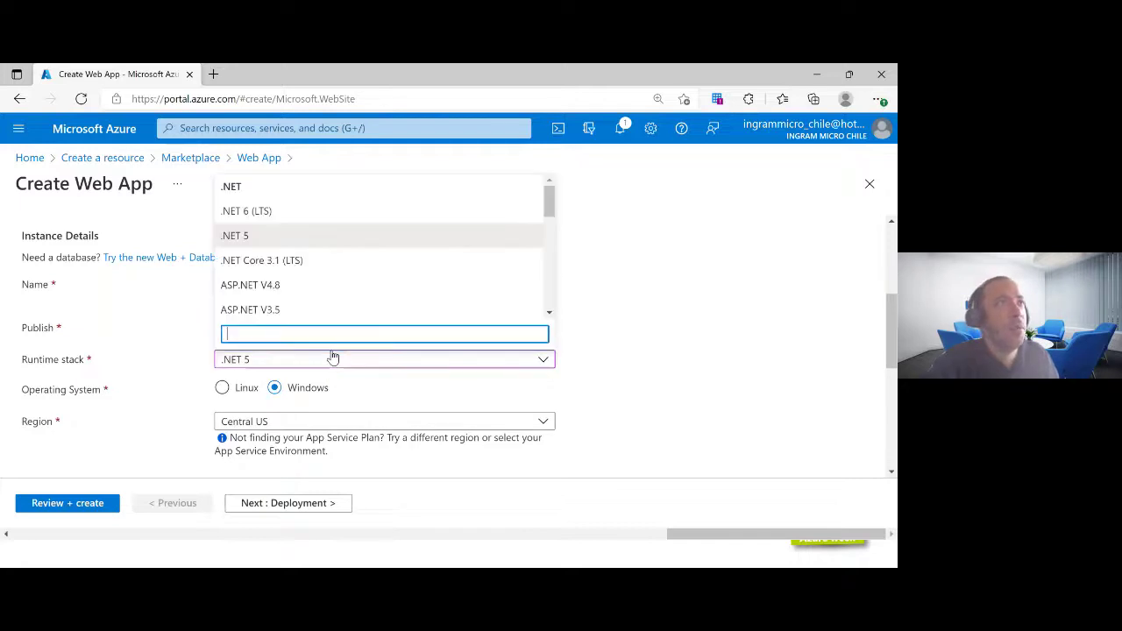
pyautogui.click(310, 288)
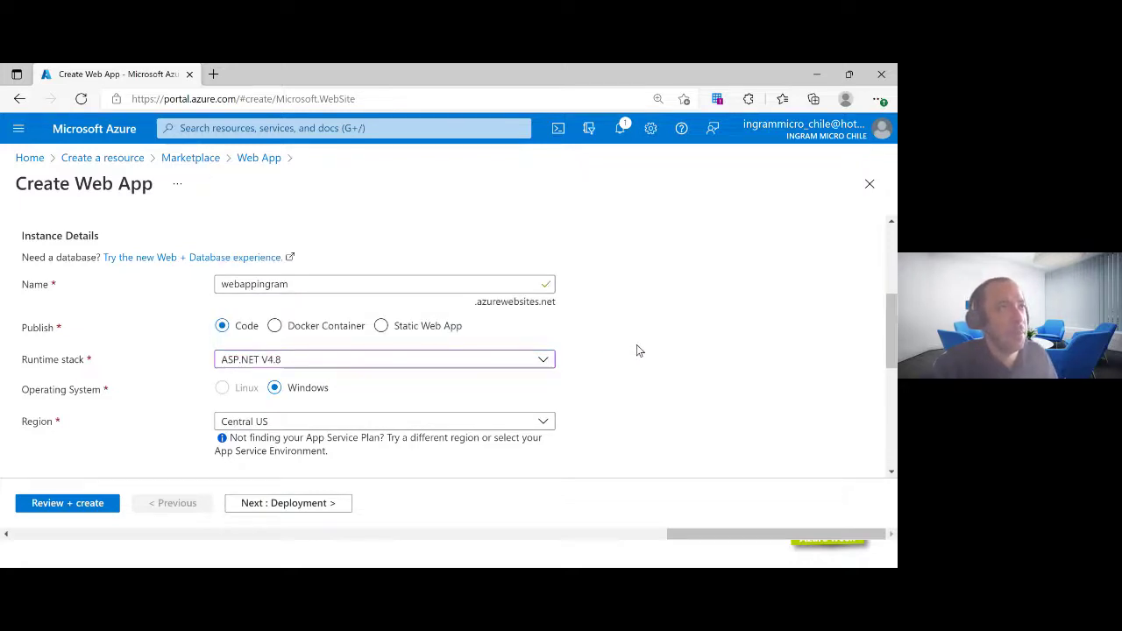
# Switch the runtime stack to Java 11 to view its options, and set it back to ASP.NET V4.8
pyautogui.scroll(-2, 636, 351)
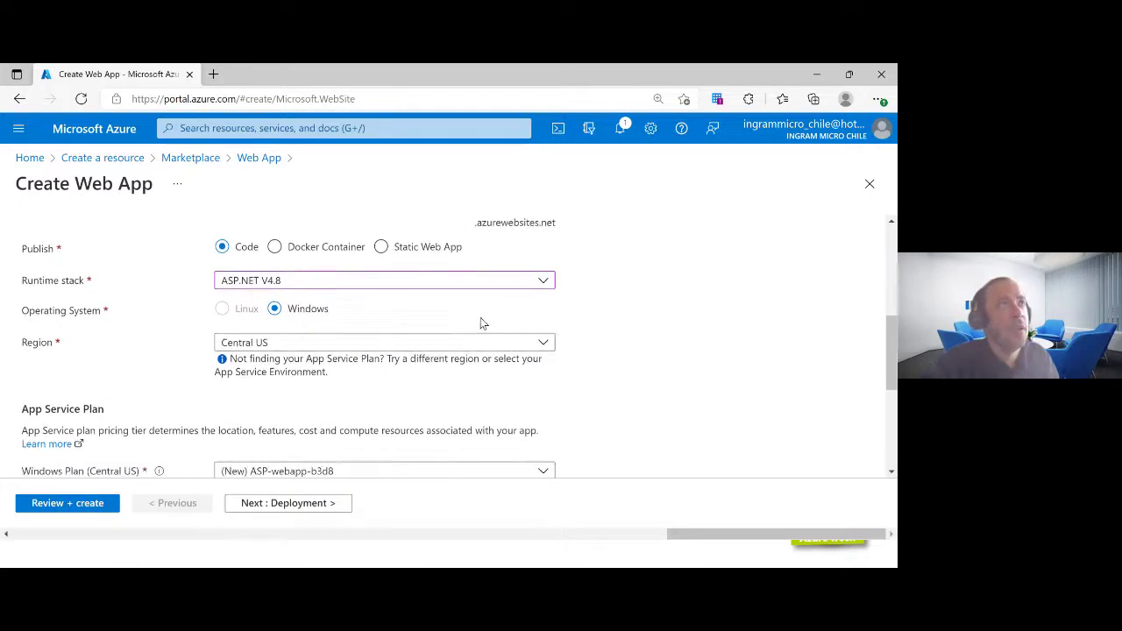
pyautogui.click(283, 290)
pyautogui.scroll(-2, 321, 372)
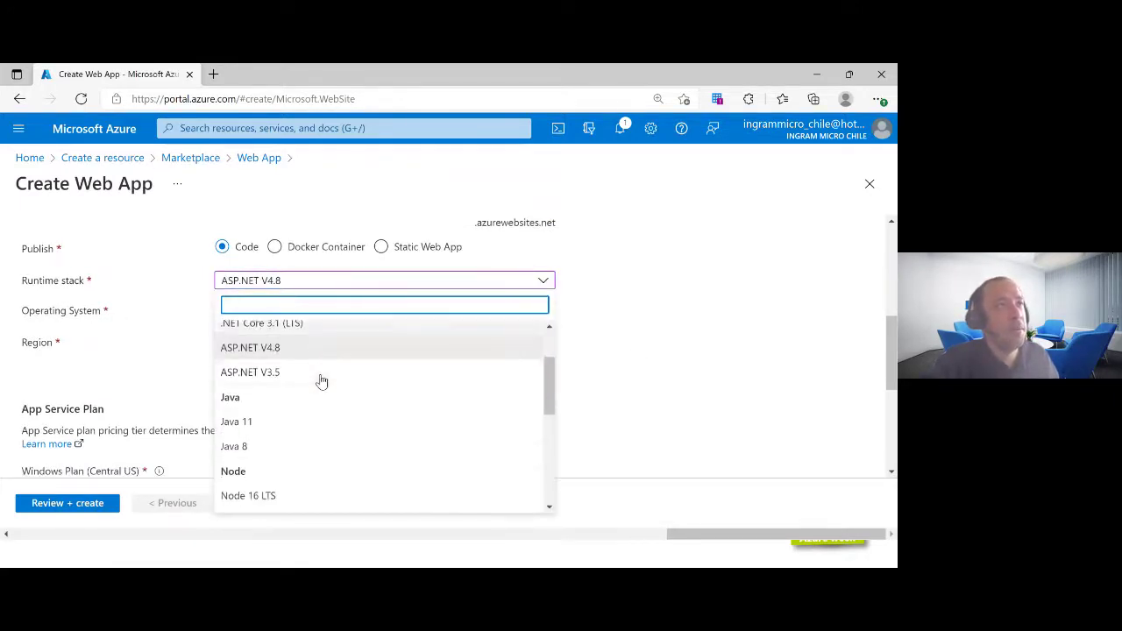
pyautogui.click(293, 429)
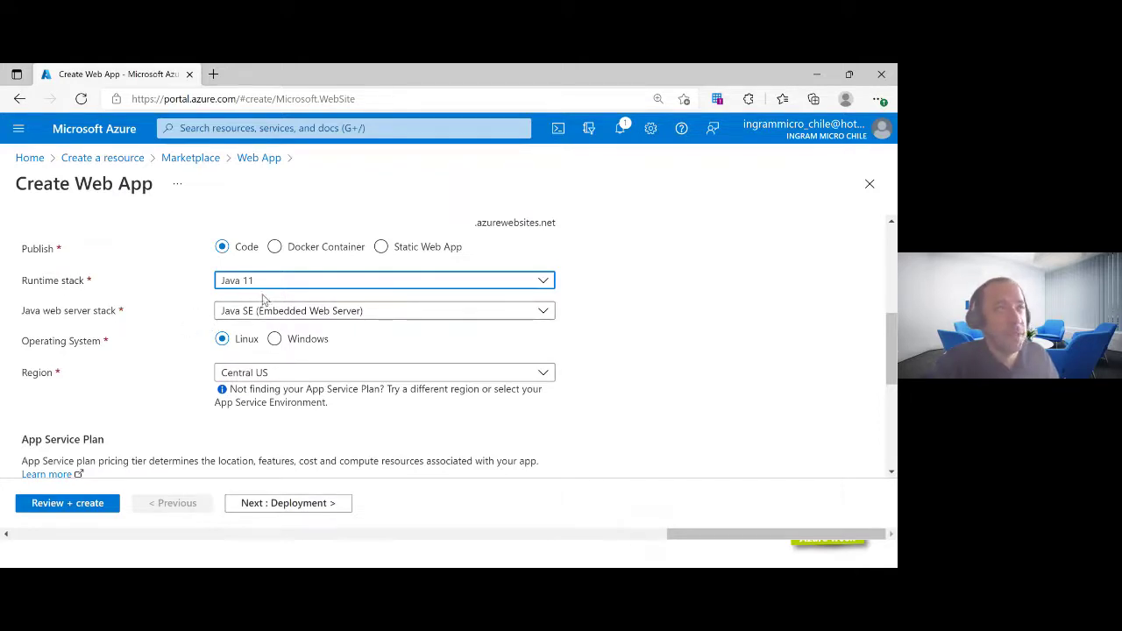
pyautogui.click(298, 280)
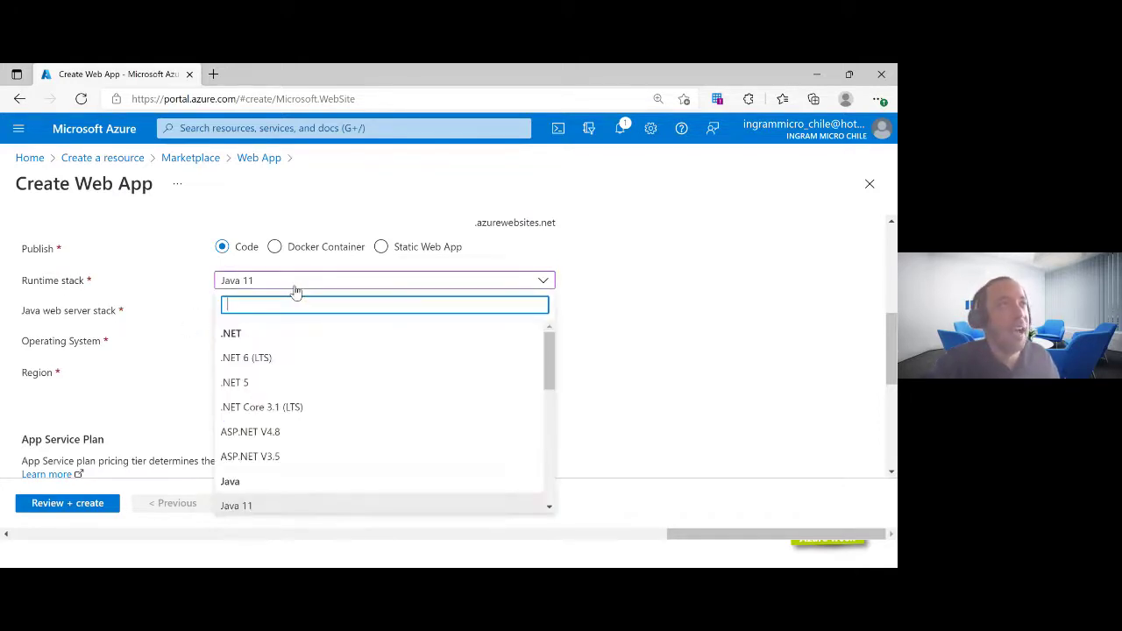
pyautogui.click(268, 431)
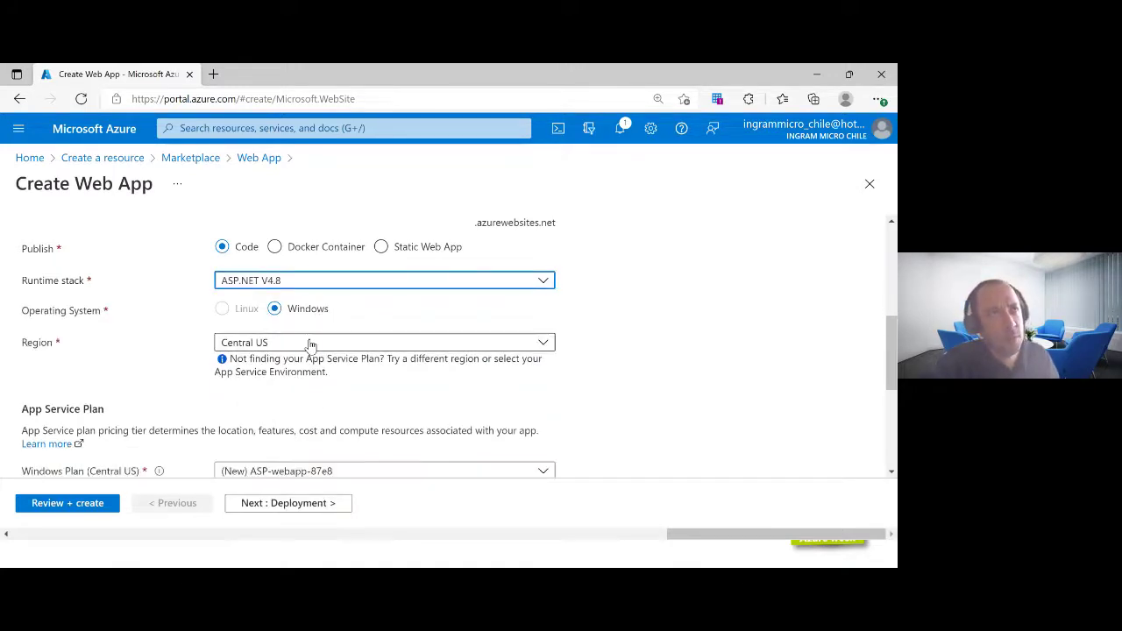
# Set the Web App's region to East US and review the basic settings entered so far
pyautogui.click(315, 343)
pyautogui.click(287, 237)
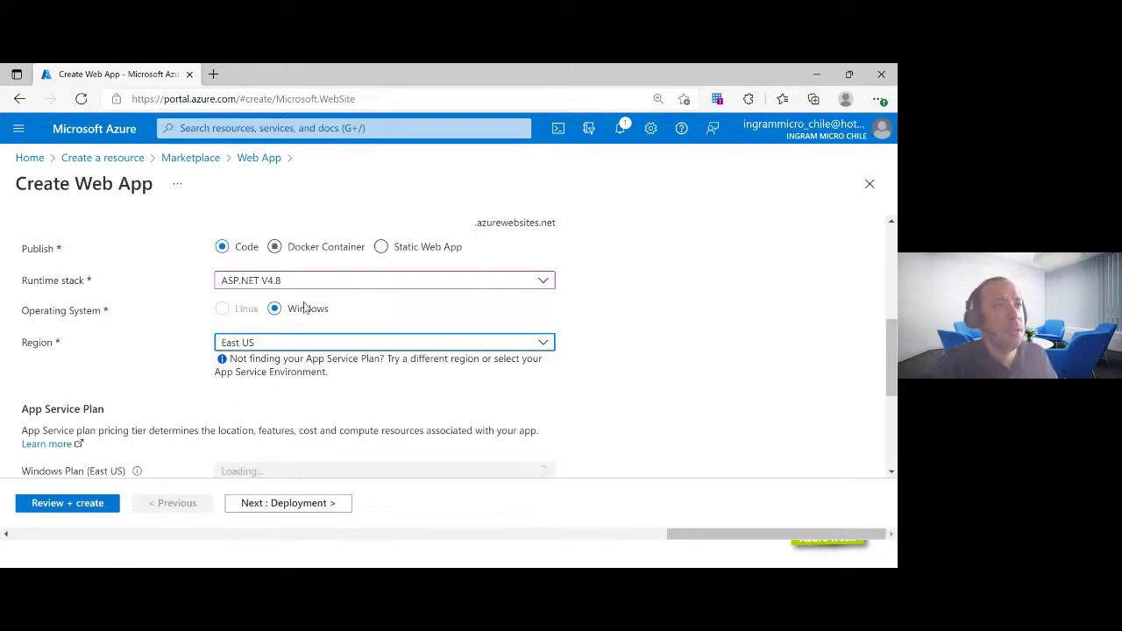
pyautogui.scroll(-1, 313, 331)
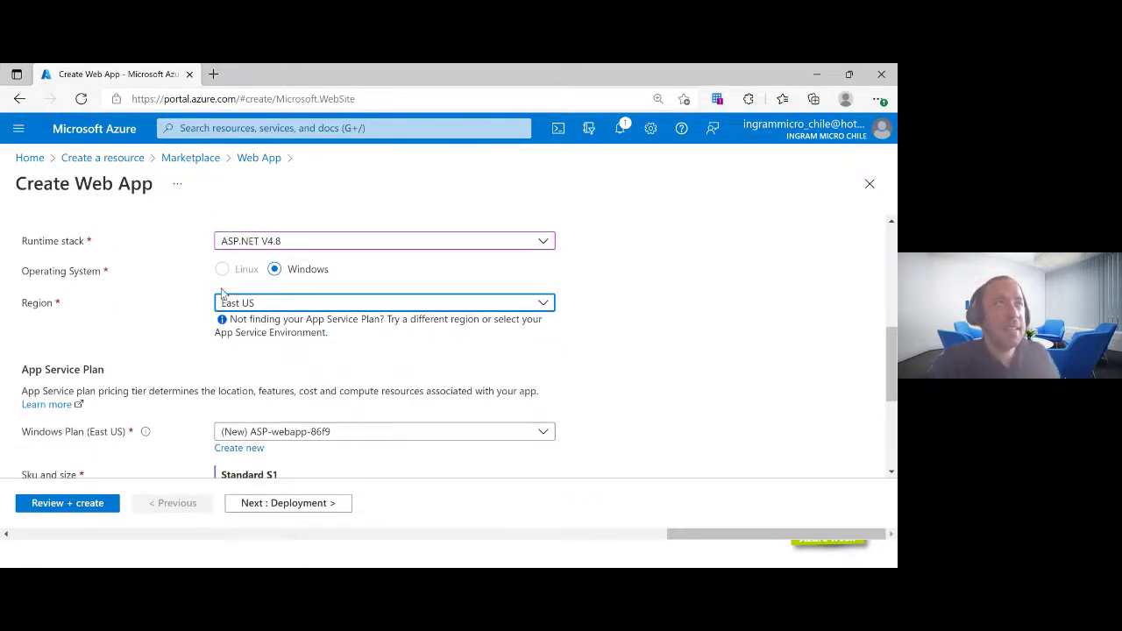
pyautogui.scroll(3, 254, 320)
pyautogui.scroll(2, 254, 321)
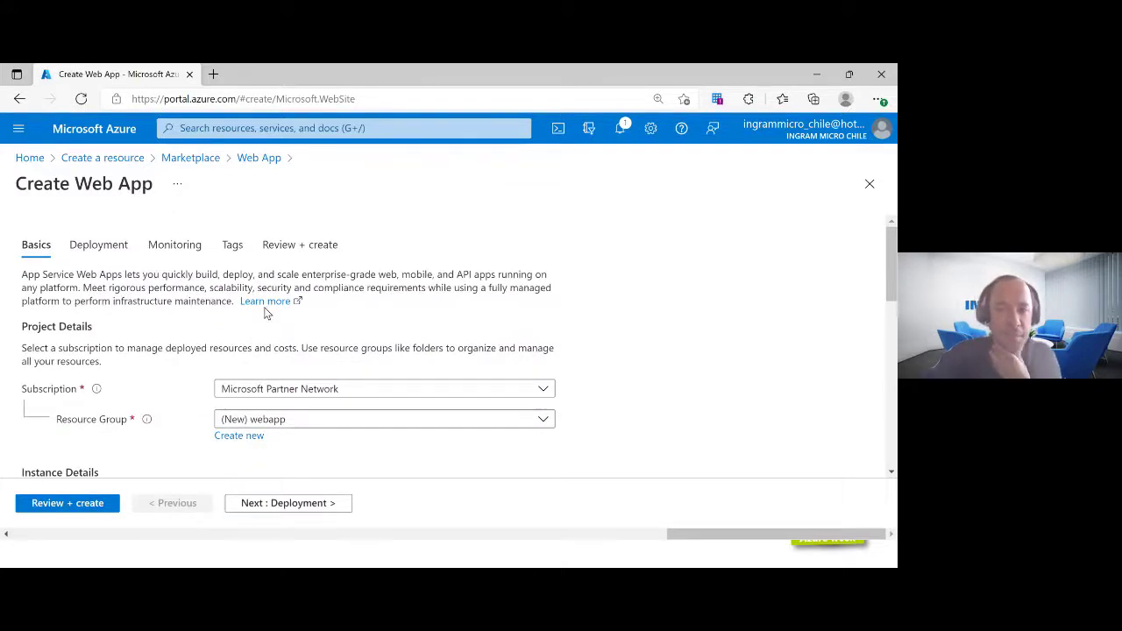
pyautogui.scroll(-1, 280, 330)
pyautogui.scroll(-4, 281, 330)
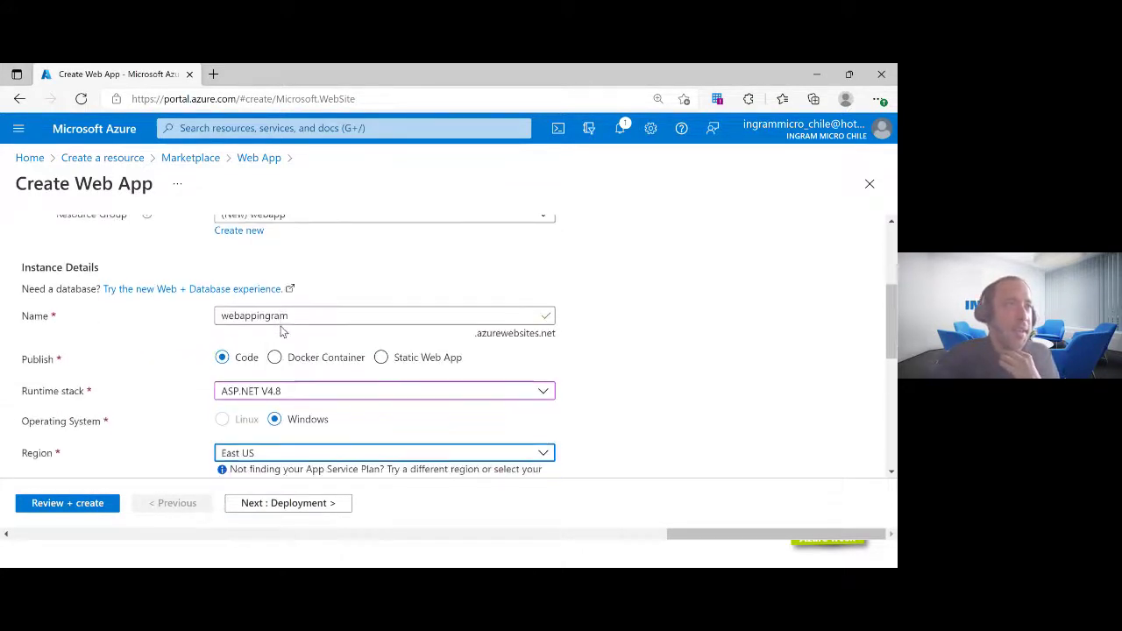
# Open the size options for the App Service plan and examine the Dev / Test pricing tiers, including the additional ones
pyautogui.scroll(-2, 282, 332)
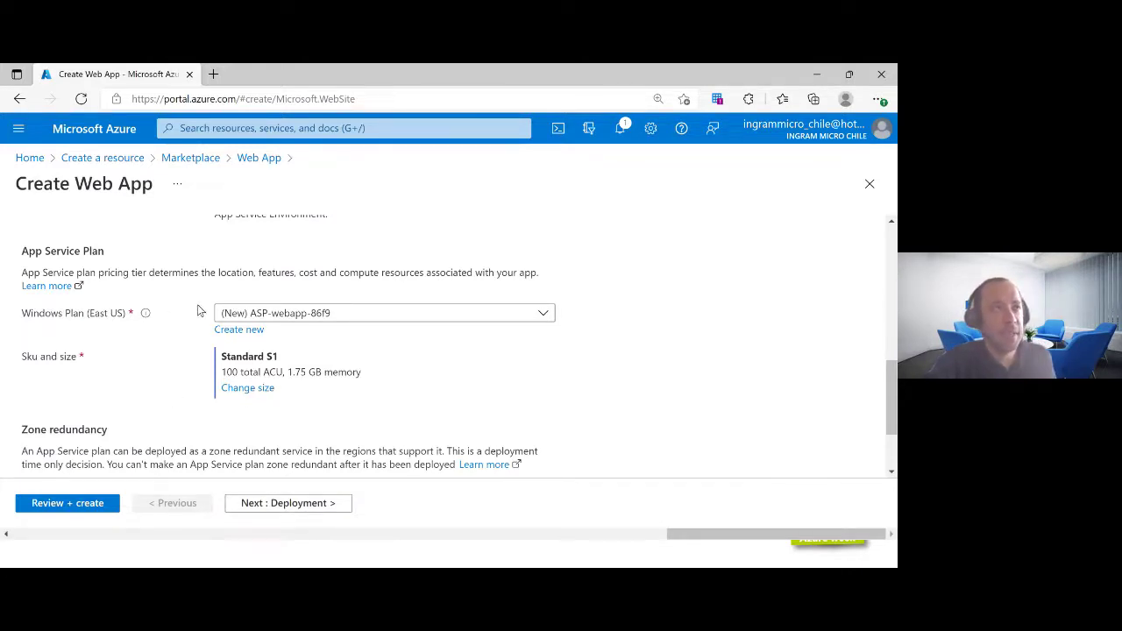
pyautogui.click(246, 388)
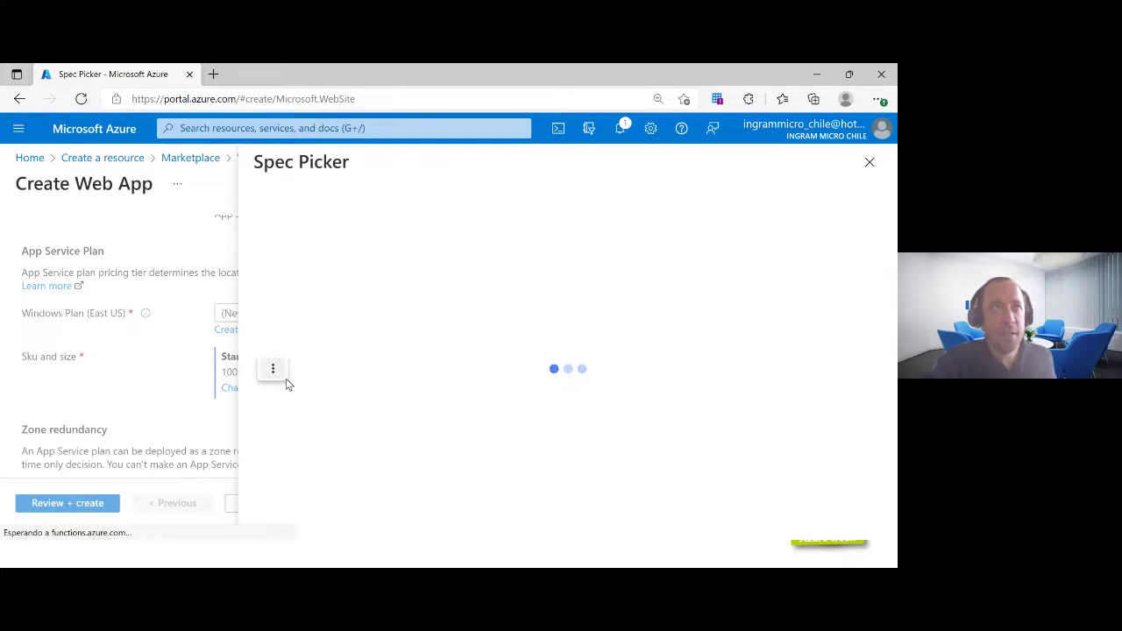
pyautogui.click(273, 369)
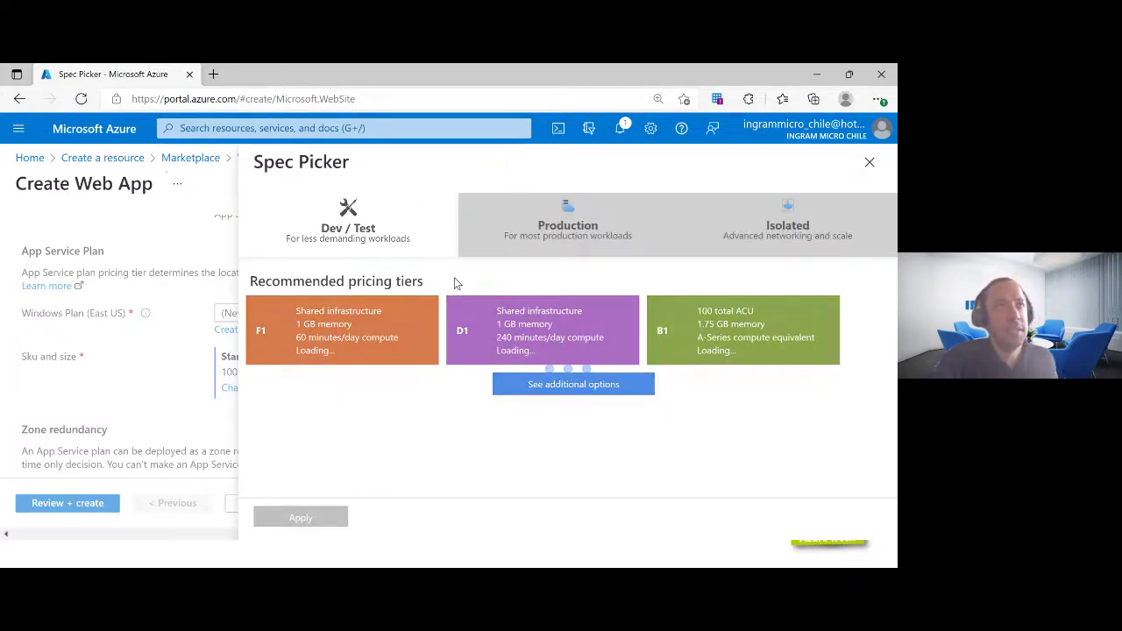
pyautogui.click(487, 253)
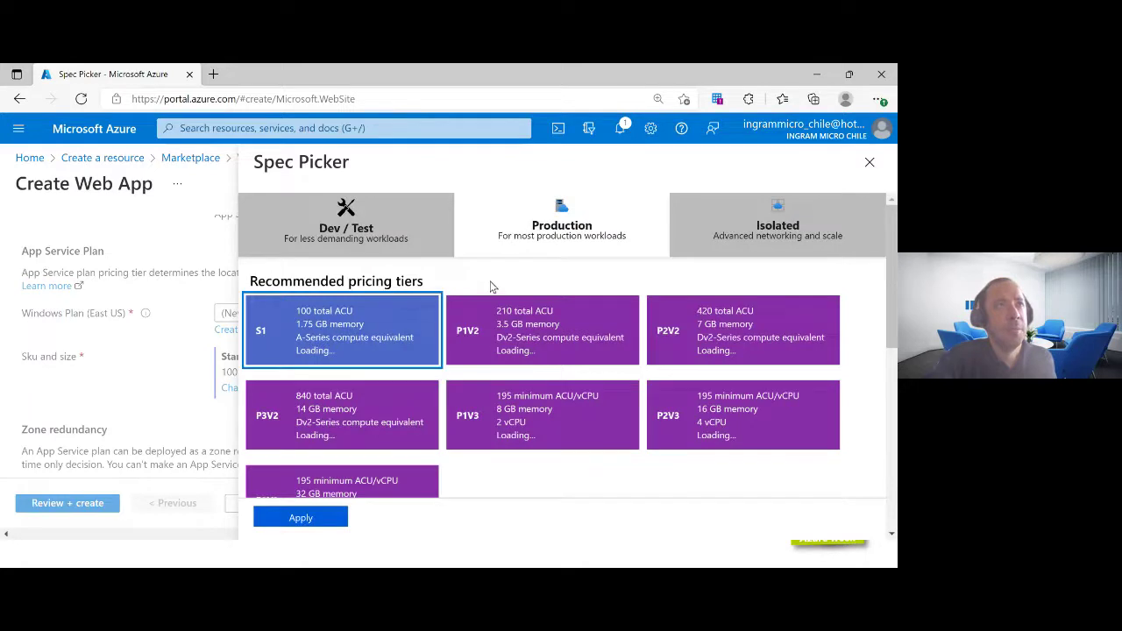
pyautogui.click(377, 229)
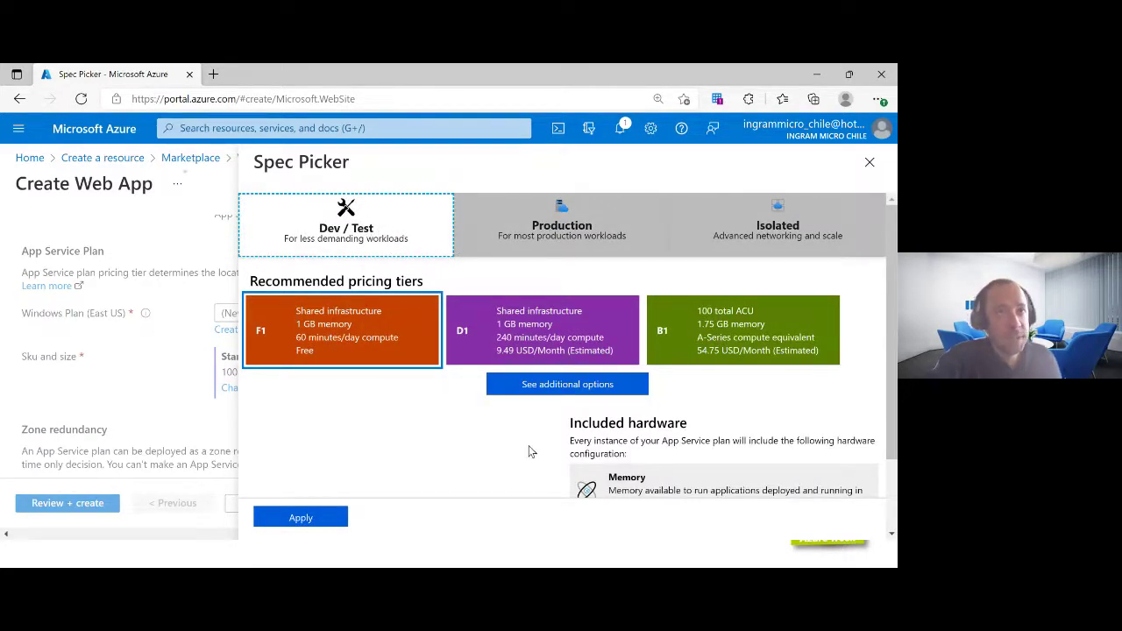
pyautogui.scroll(-2, 549, 418)
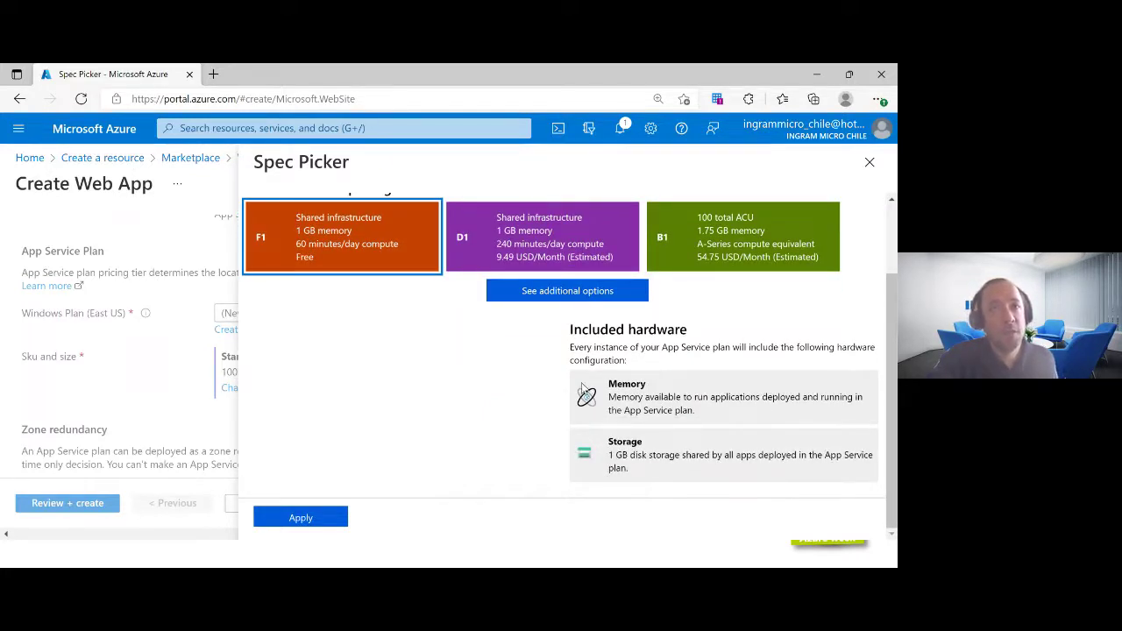
pyautogui.scroll(2, 648, 405)
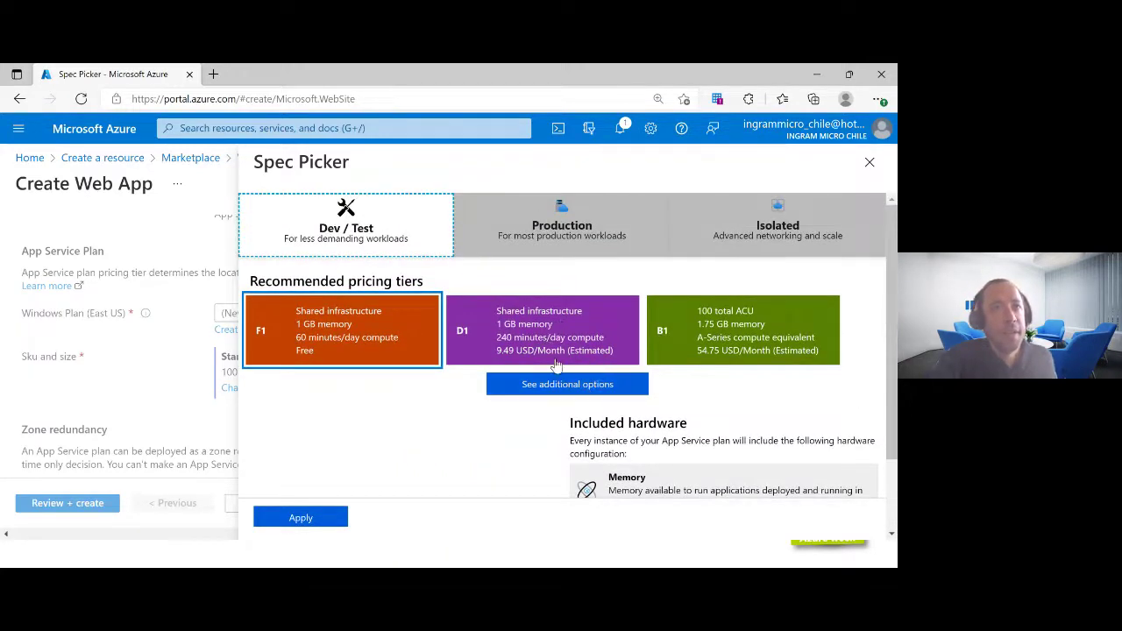
pyautogui.click(568, 383)
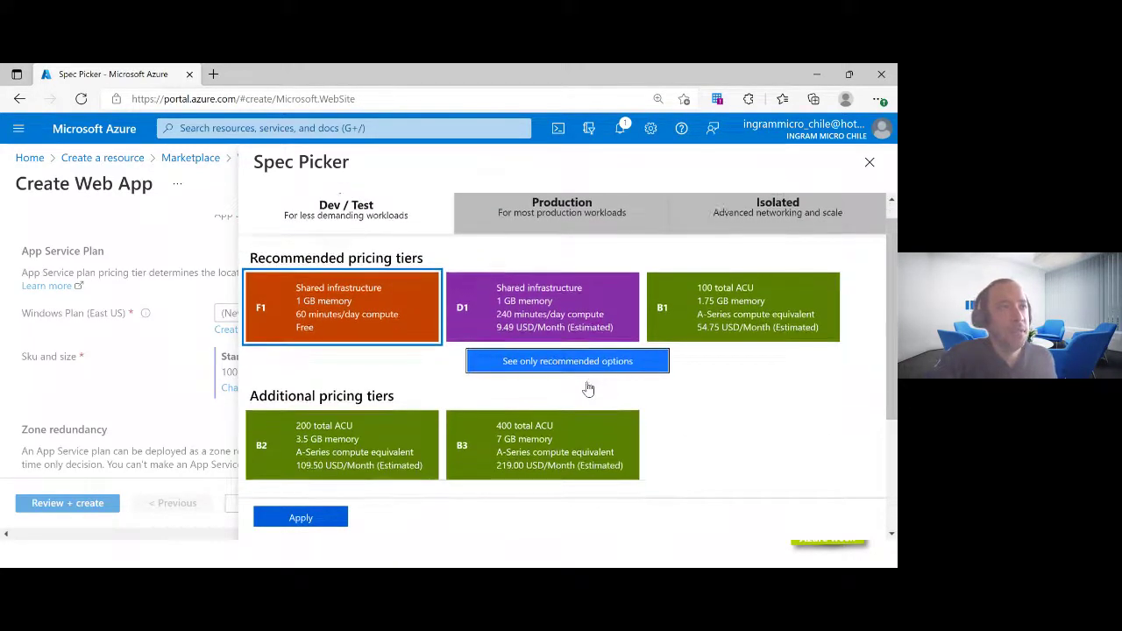
pyautogui.scroll(-3, 401, 258)
pyautogui.scroll(2, 320, 298)
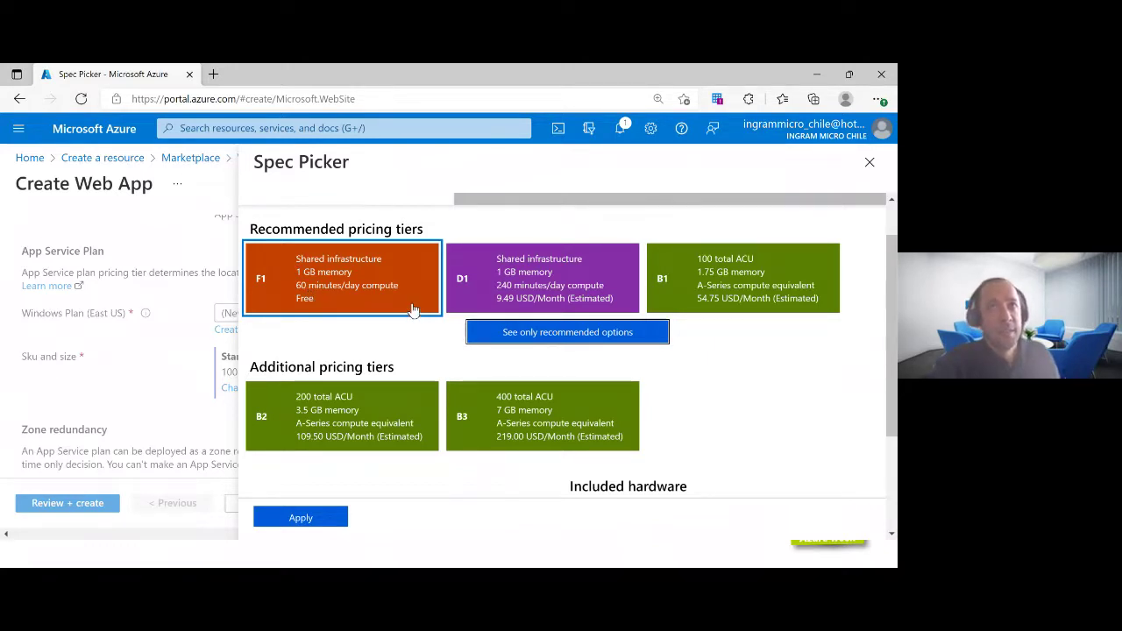
pyautogui.scroll(1, 429, 314)
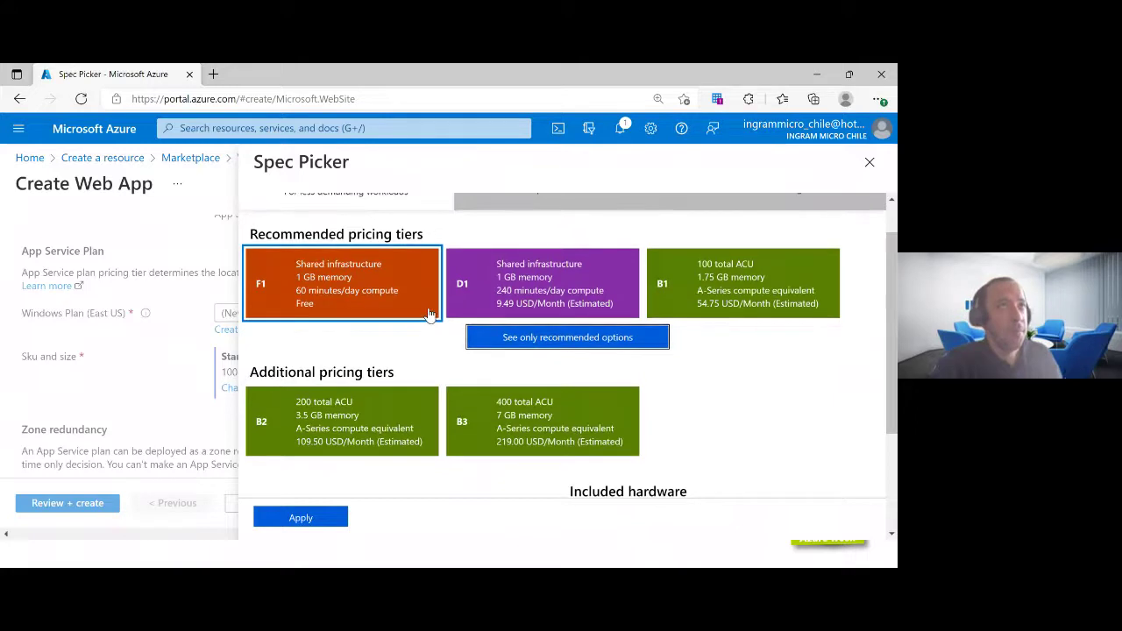
pyautogui.scroll(1, 429, 314)
# Examine the recommended and additional Production pricing tiers for the App Service plan
pyautogui.click(550, 237)
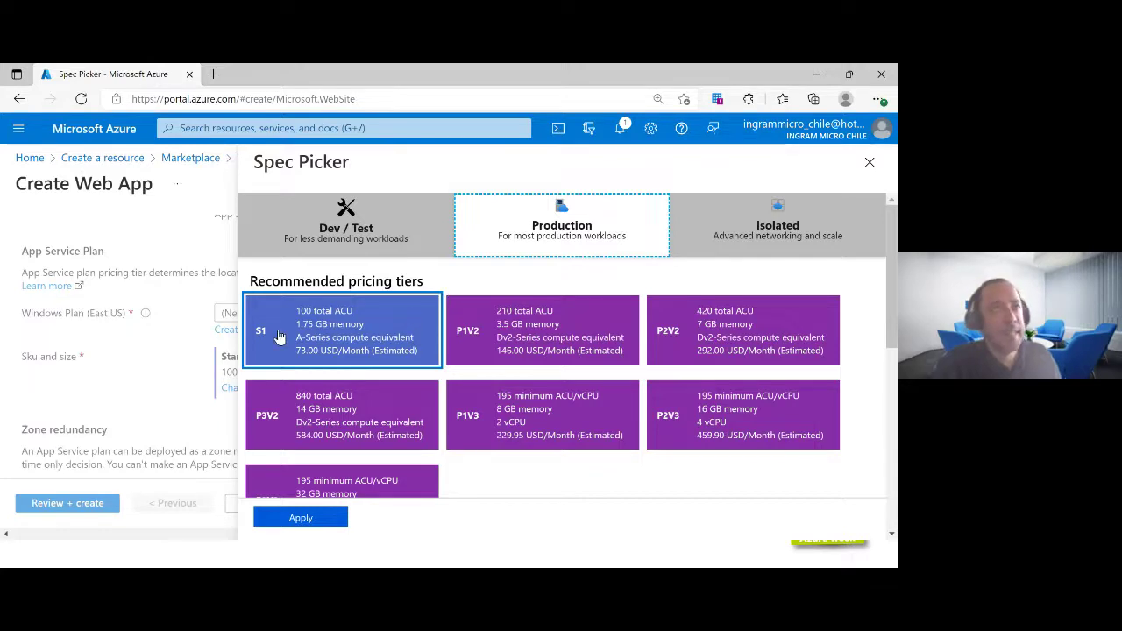
pyautogui.scroll(-3, 350, 339)
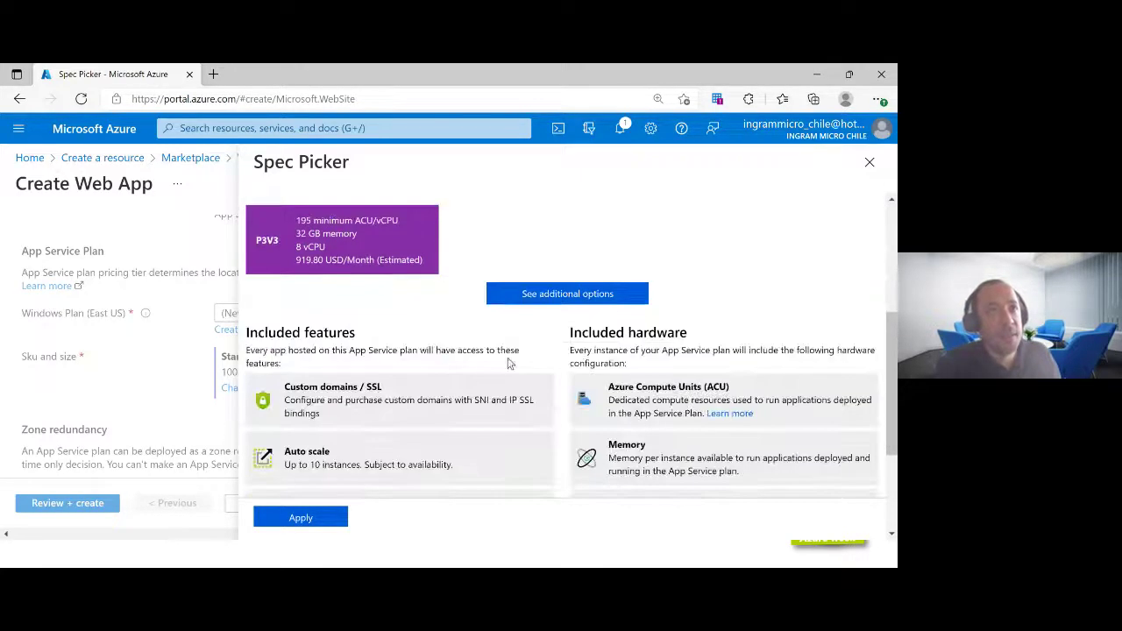
pyautogui.click(521, 295)
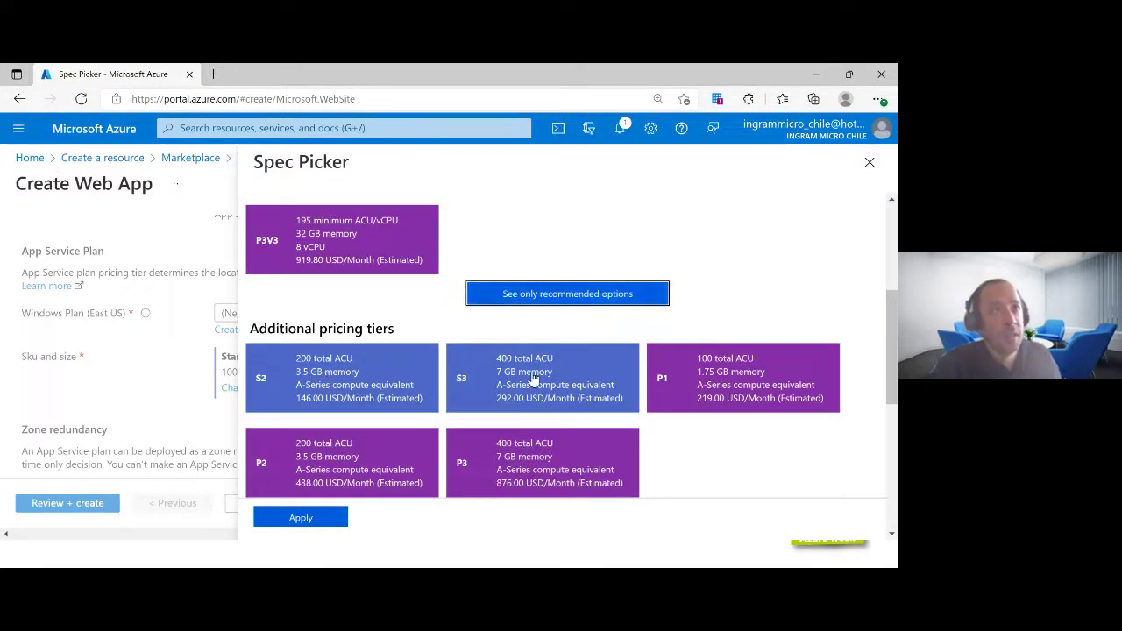
pyautogui.scroll(3, 548, 379)
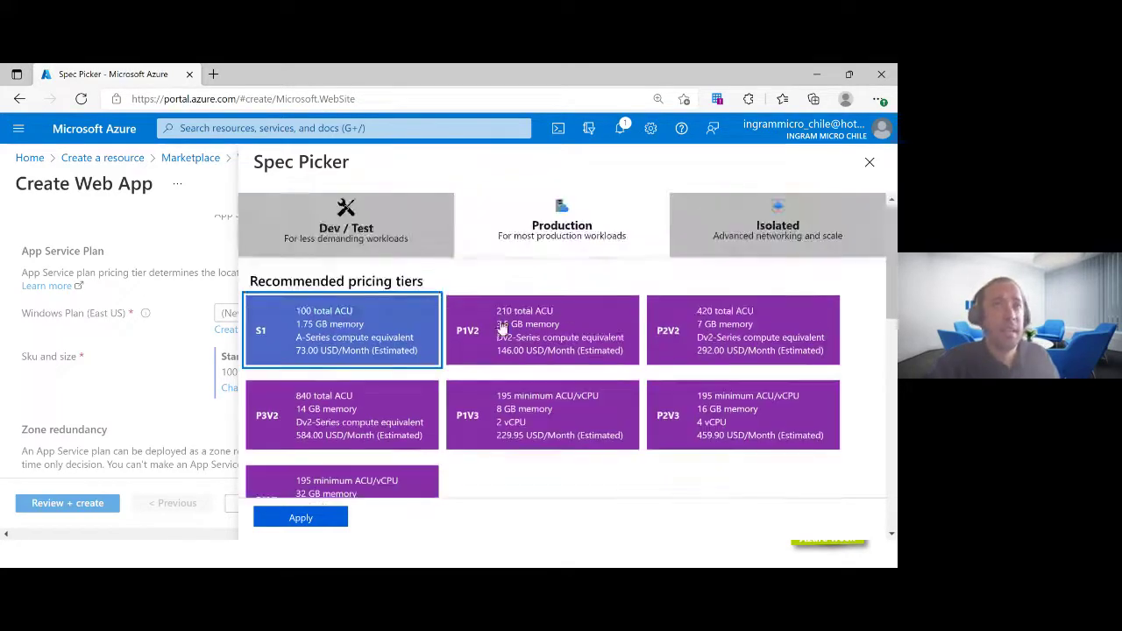
pyautogui.scroll(-3, 333, 447)
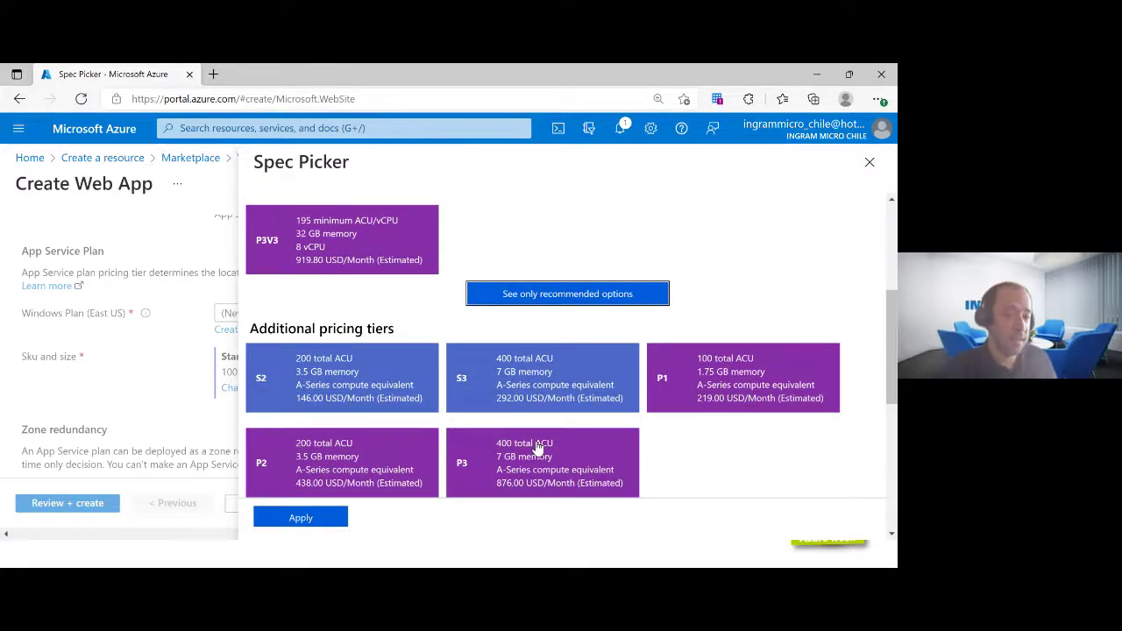
pyautogui.scroll(1, 578, 424)
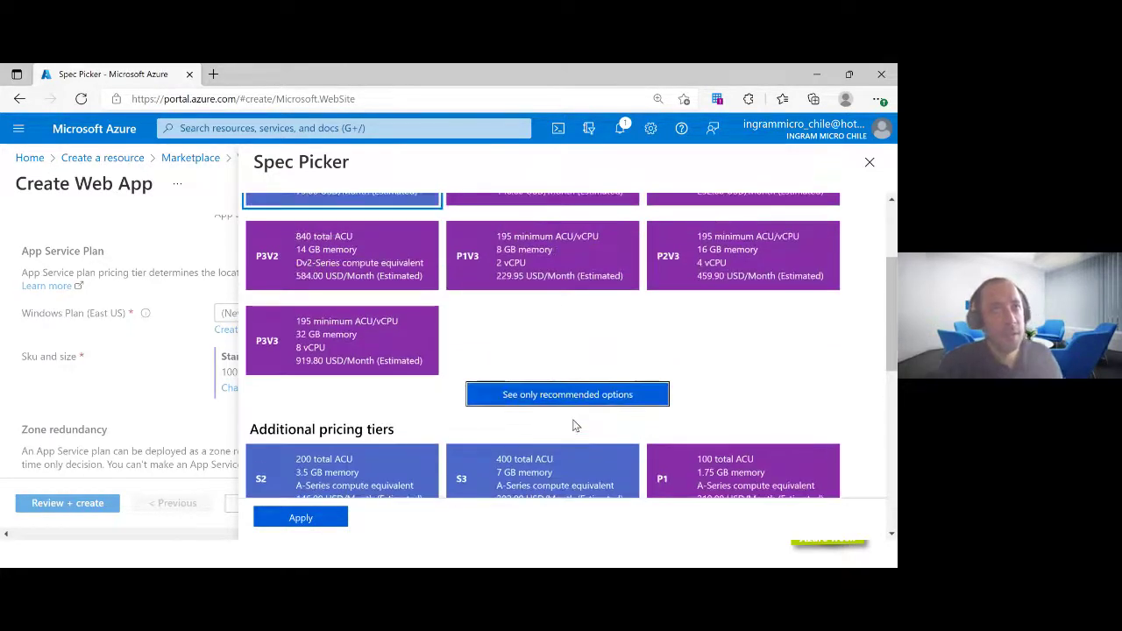
pyautogui.scroll(2, 575, 425)
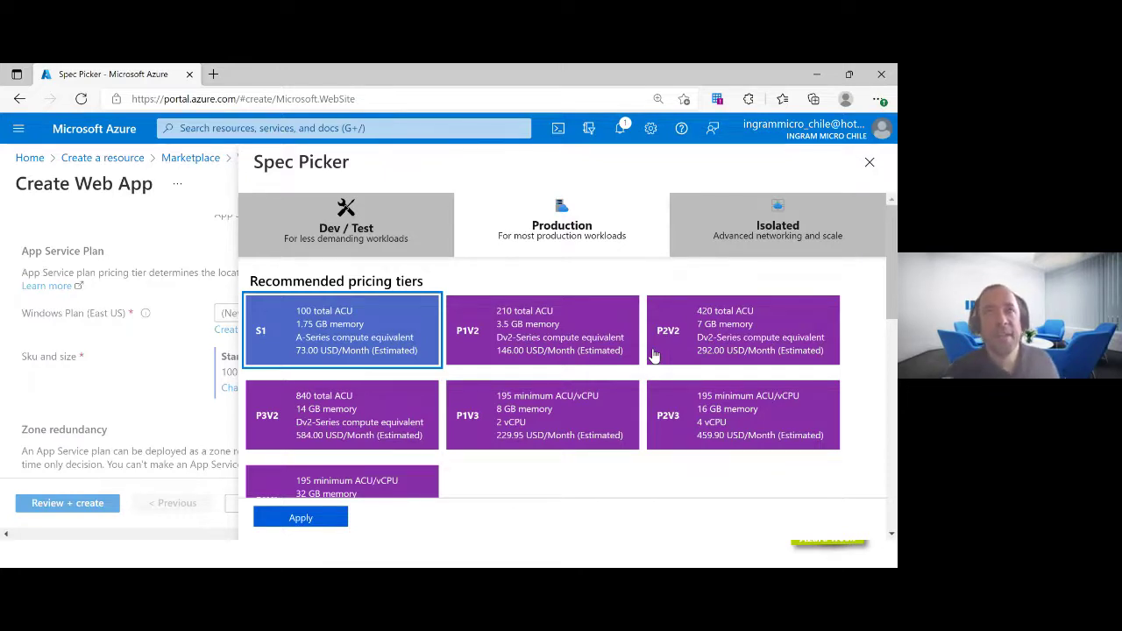
# Examine the Isolated pricing tiers with their included features and hardware
pyautogui.click(767, 248)
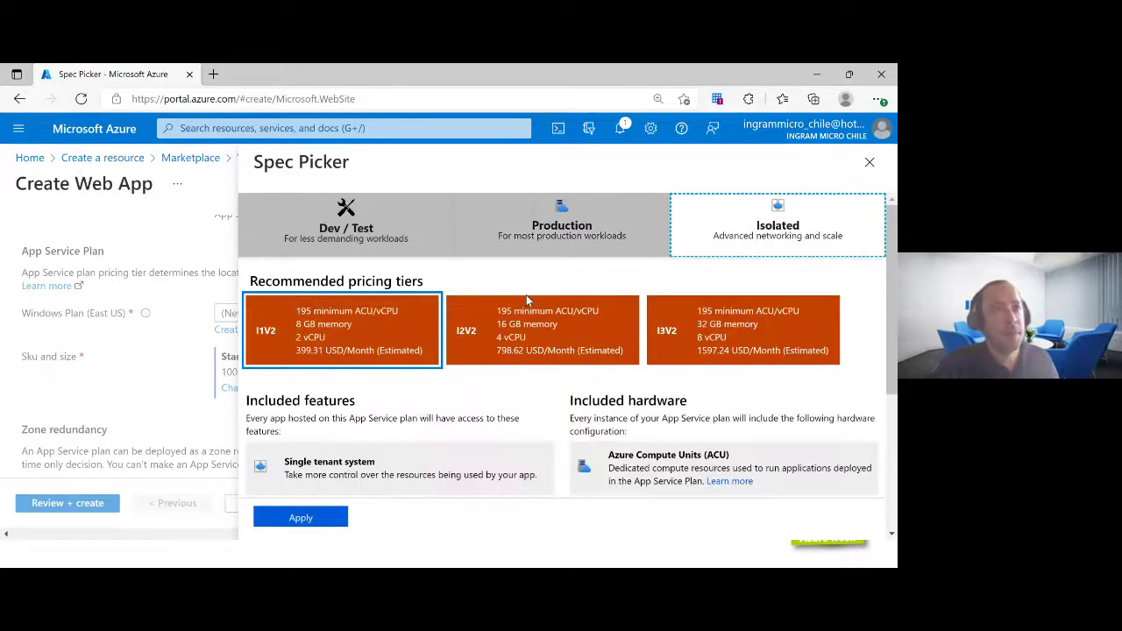
pyautogui.scroll(-2, 526, 295)
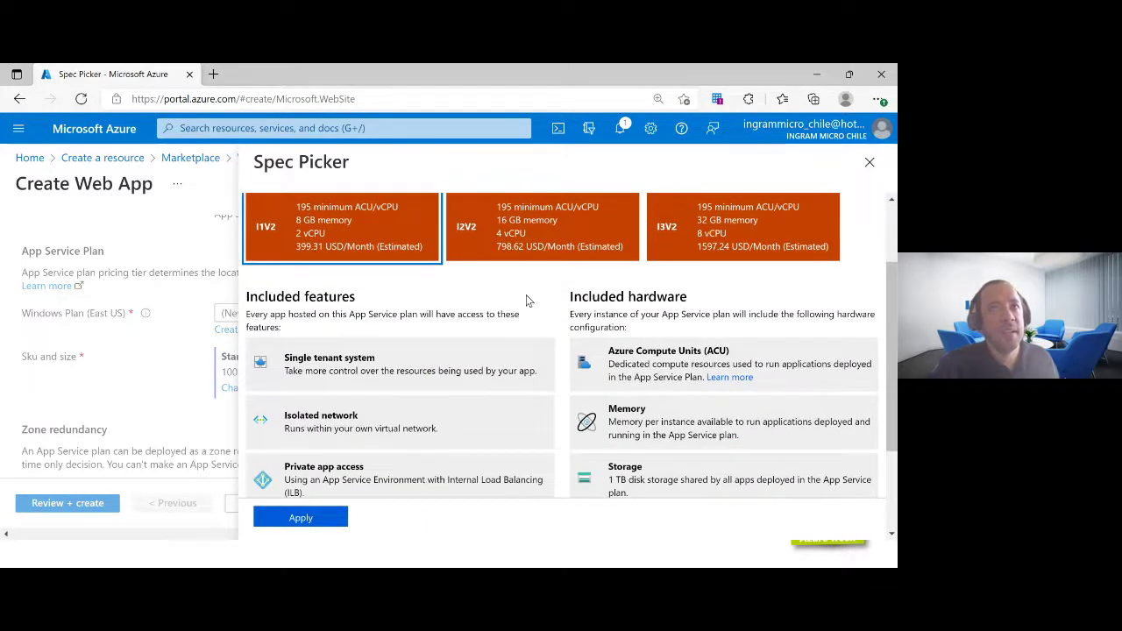
pyautogui.scroll(-4, 526, 294)
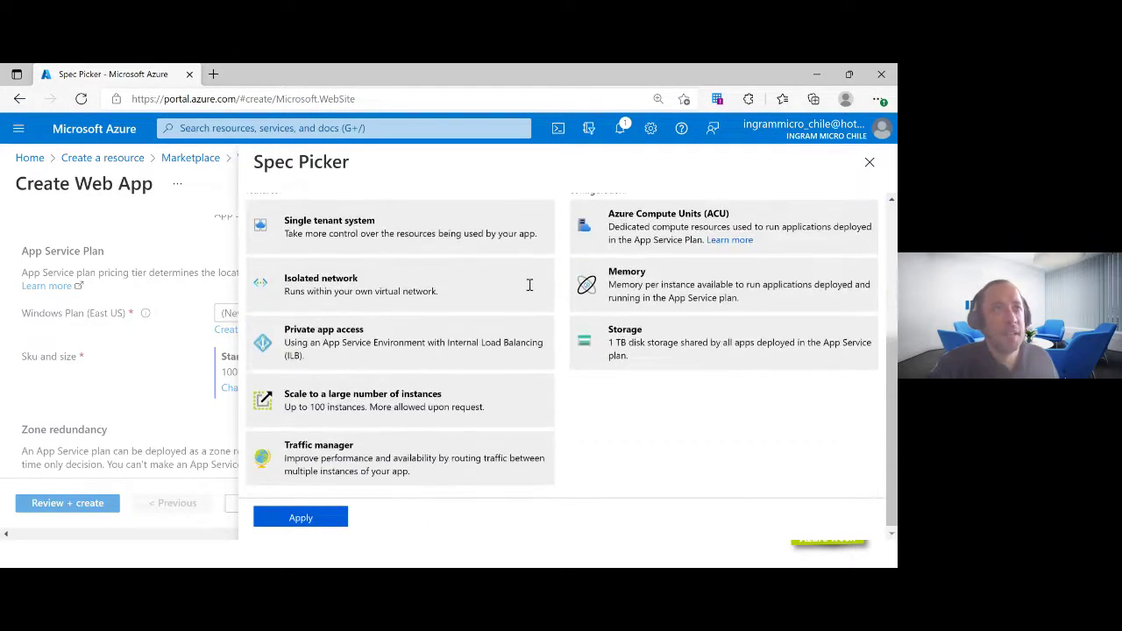
pyautogui.scroll(6, 528, 285)
# Review the features of the Production S1 tier, apply it to the App Service plan, and continue to the deployment settings
pyautogui.click(556, 237)
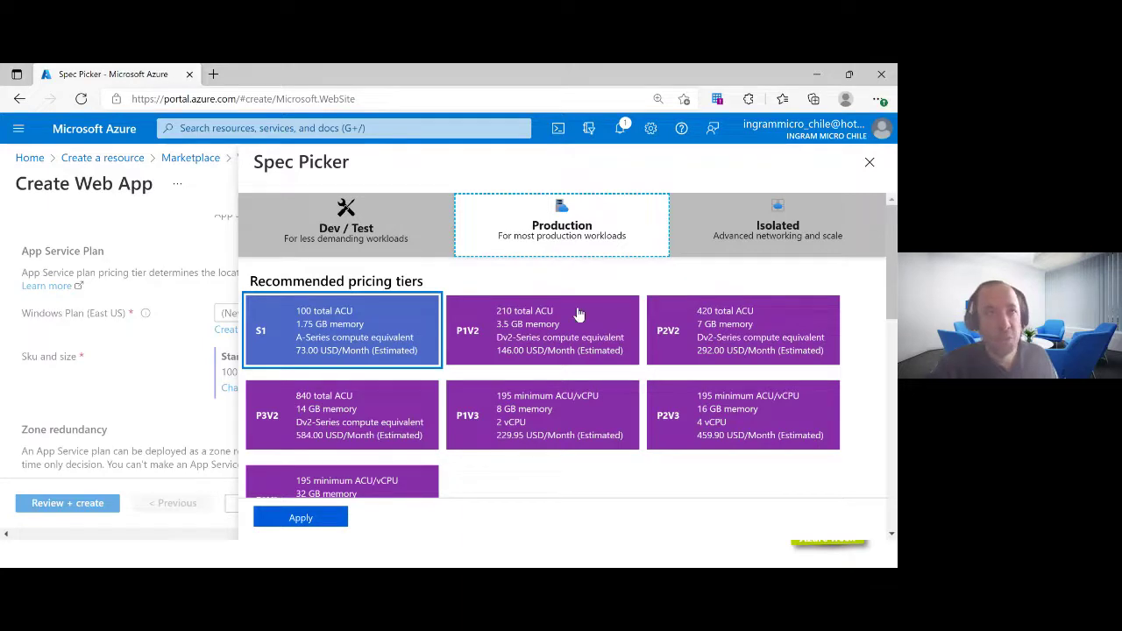
pyautogui.scroll(-2, 342, 254)
pyautogui.scroll(-5, 342, 254)
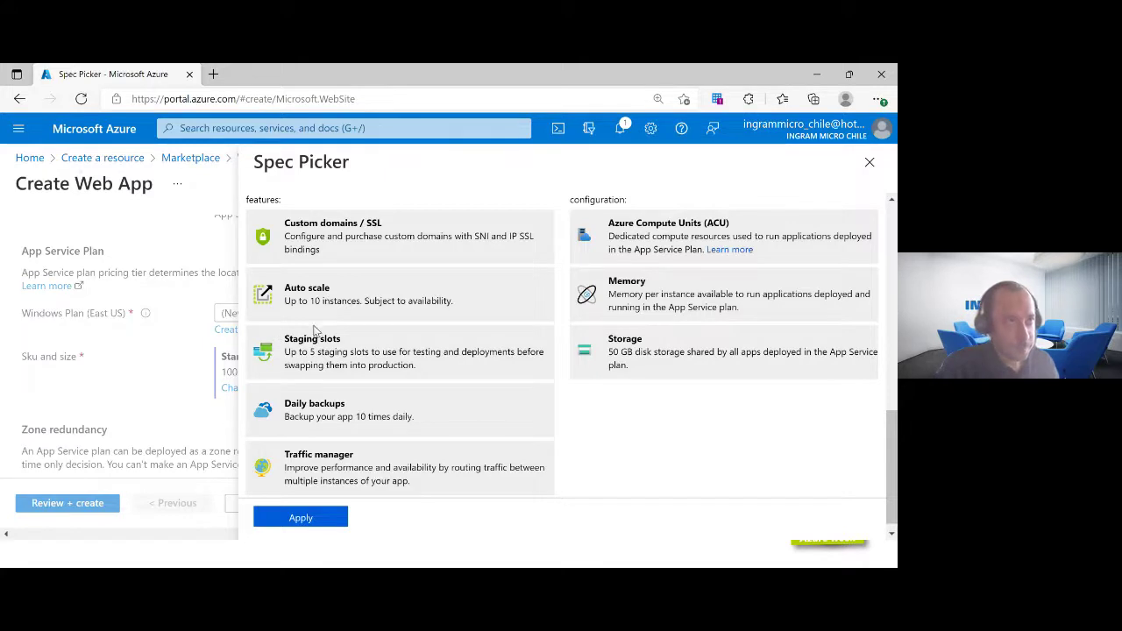
pyautogui.moveTo(315, 352); pyautogui.dragTo(366, 360)
pyautogui.click(365, 356)
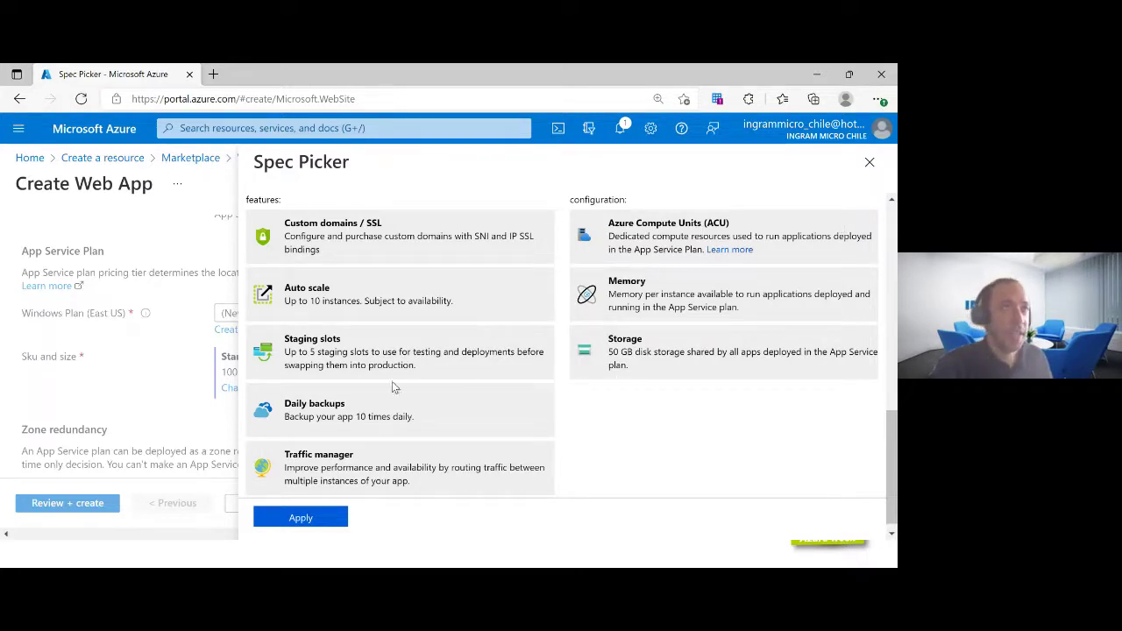
pyautogui.click(321, 518)
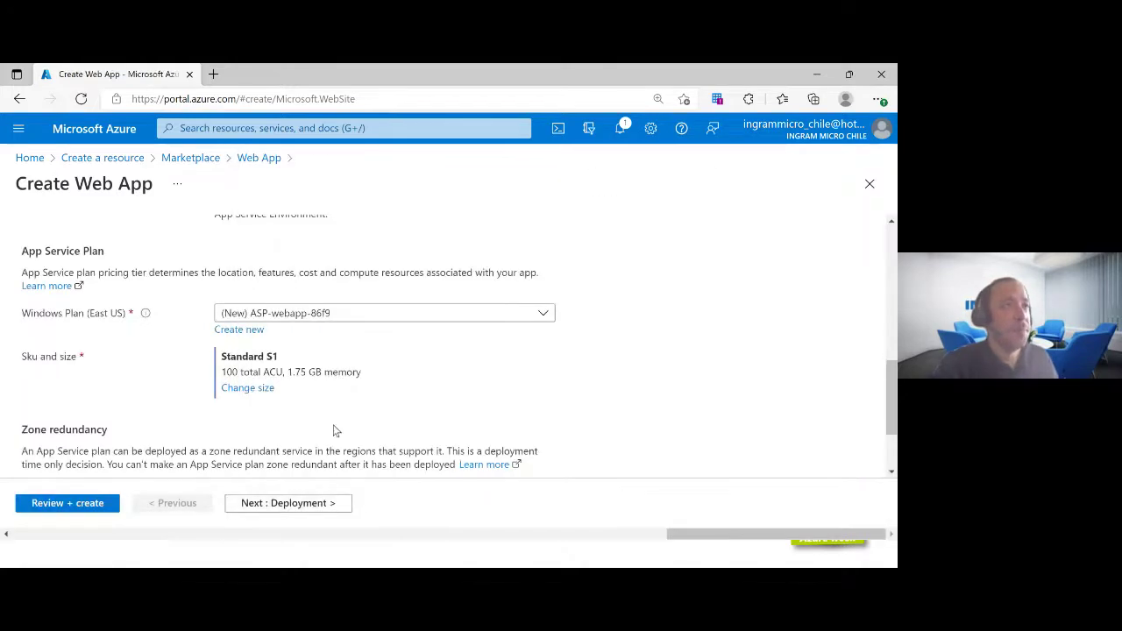
pyautogui.scroll(-2, 312, 429)
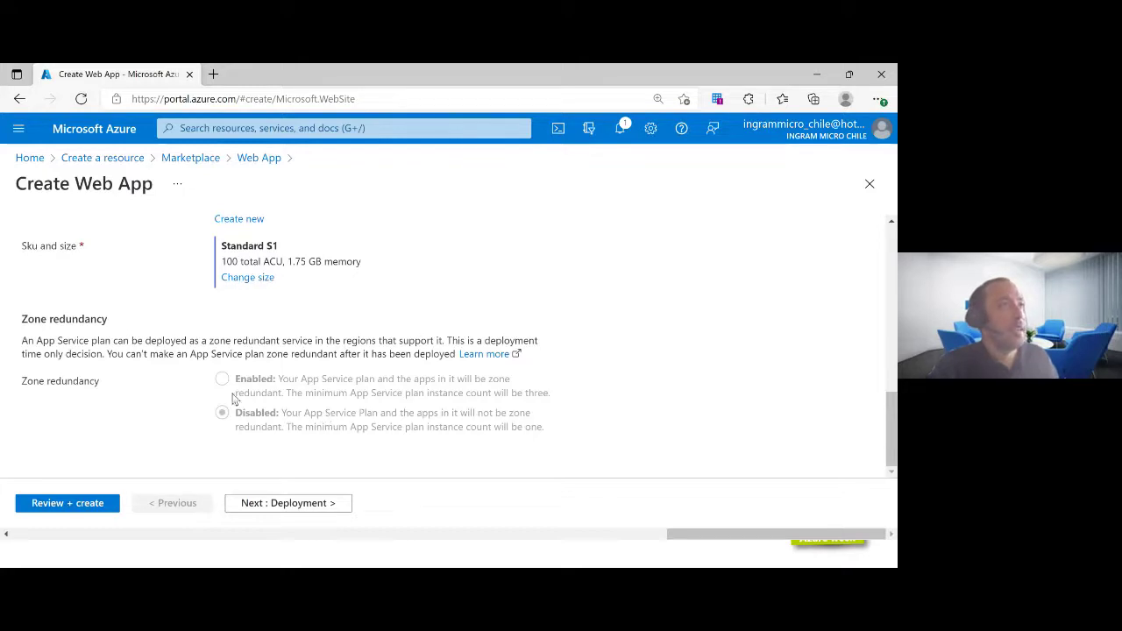
pyautogui.click(338, 504)
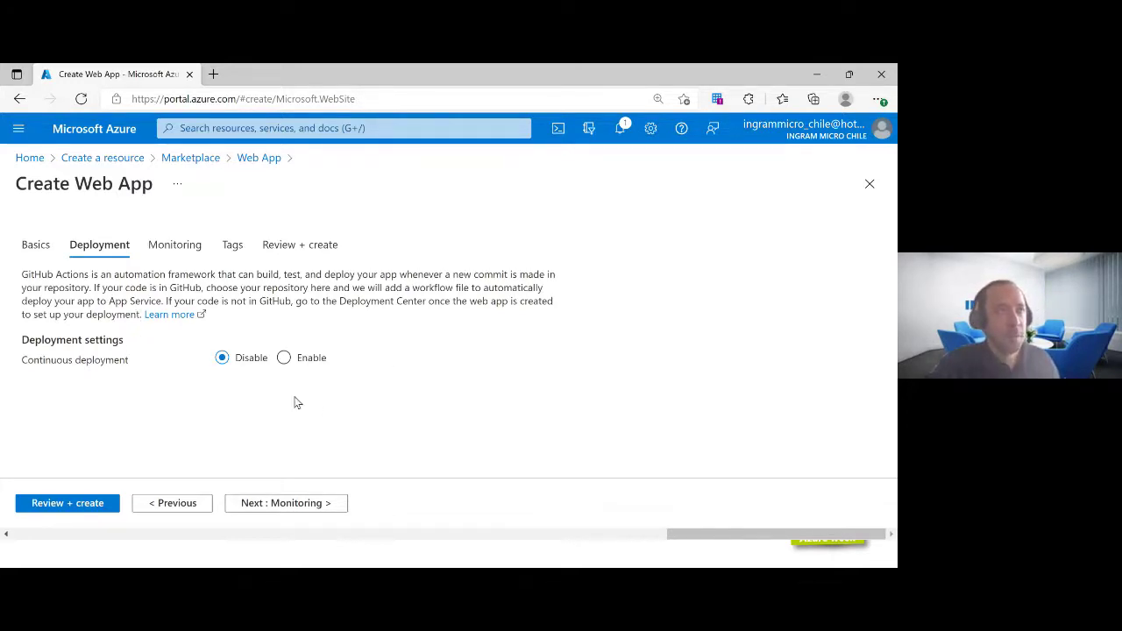
# Enable continuous deployment for the Web App and review the GitHub Actions details it requires
pyautogui.click(317, 357)
pyautogui.scroll(-2, 377, 368)
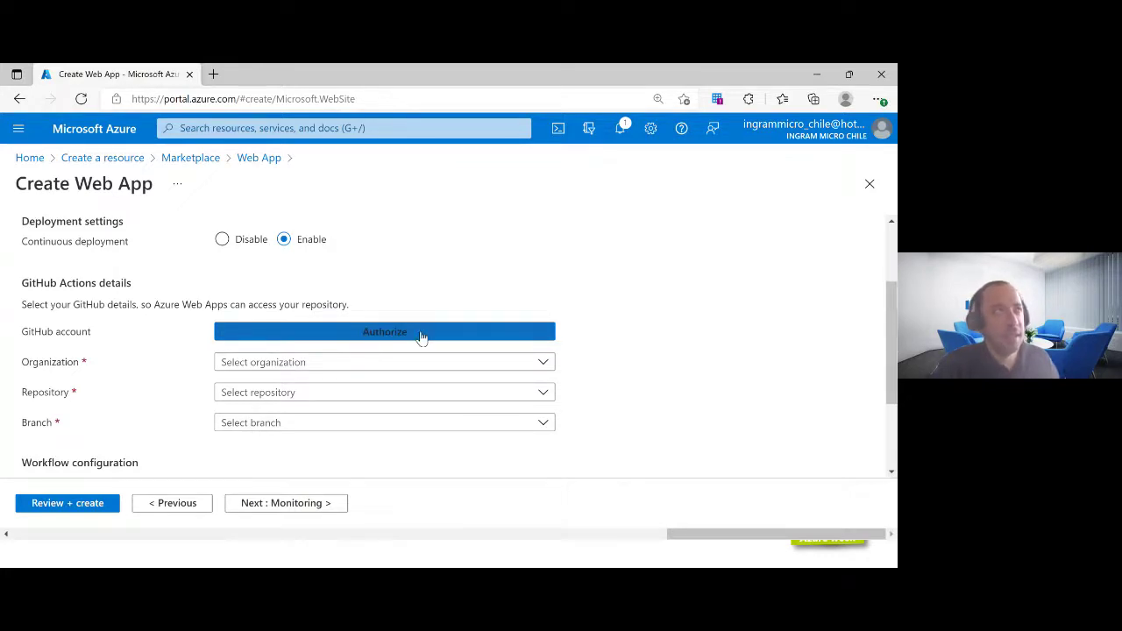
pyautogui.scroll(2, 346, 318)
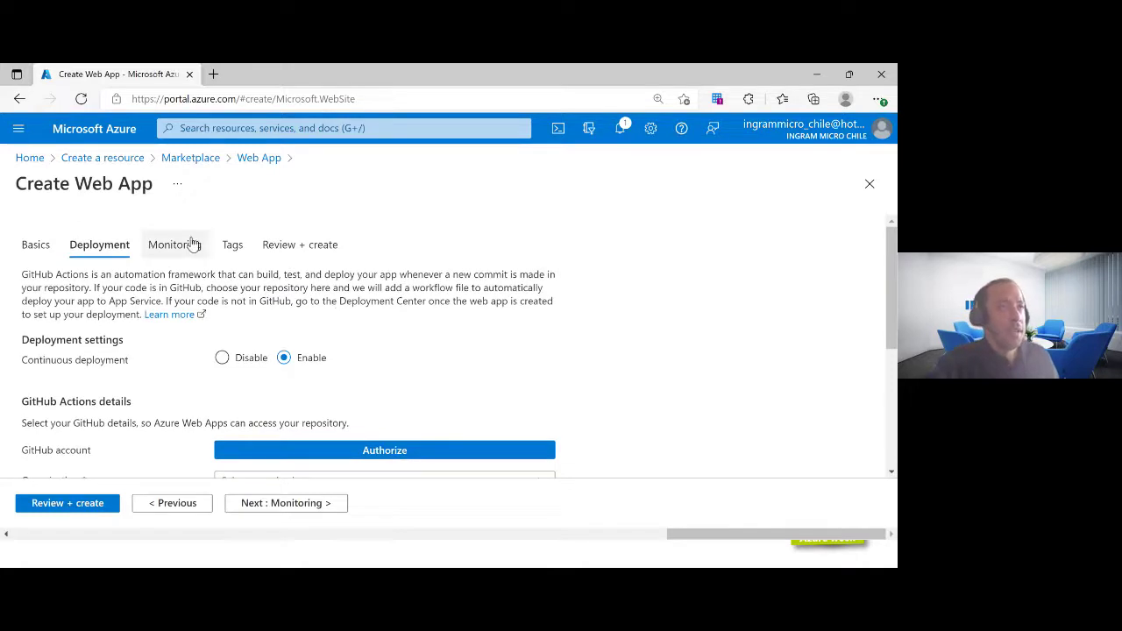
pyautogui.scroll(-1, 293, 292)
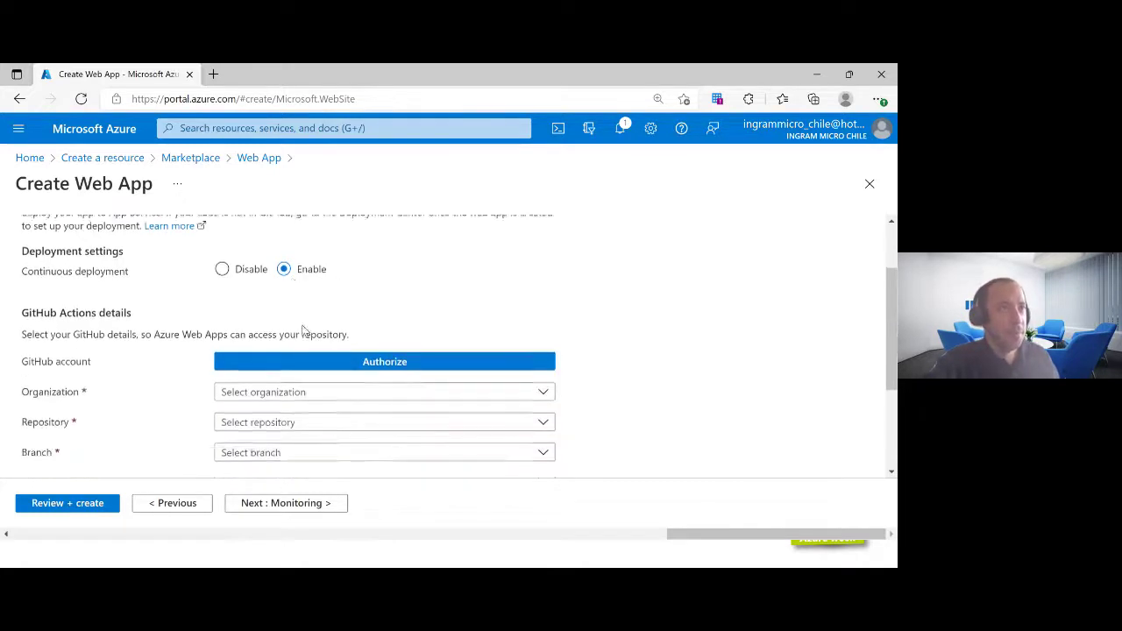
# Start authorizing a GitHub account to view its sign-in form, and close the form without signing in
pyautogui.click(401, 330)
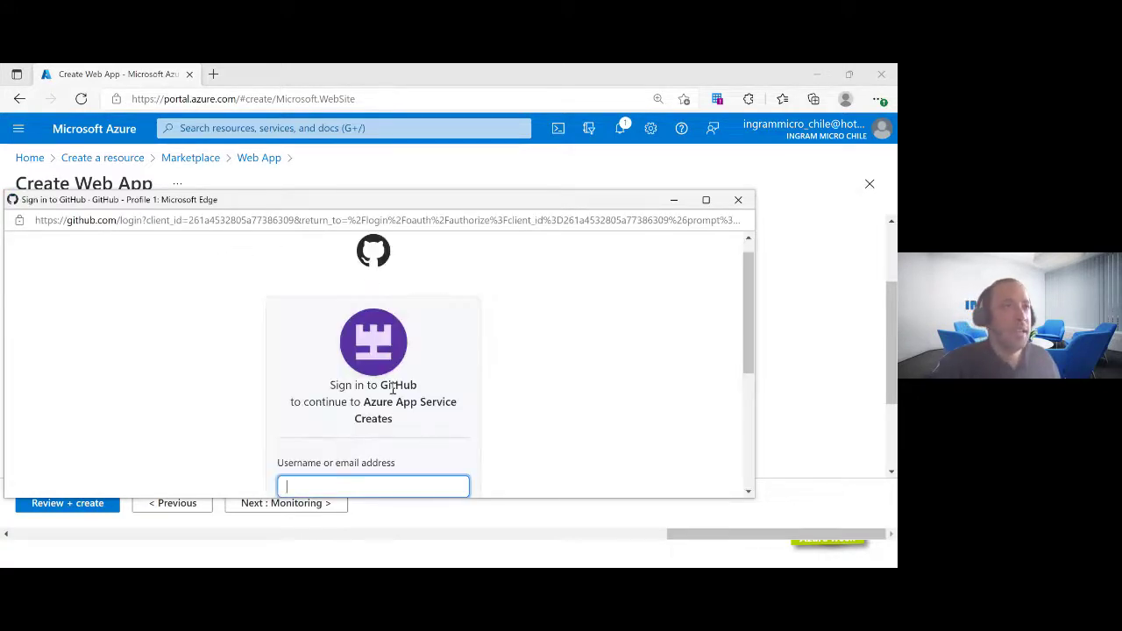
pyautogui.scroll(-2, 398, 408)
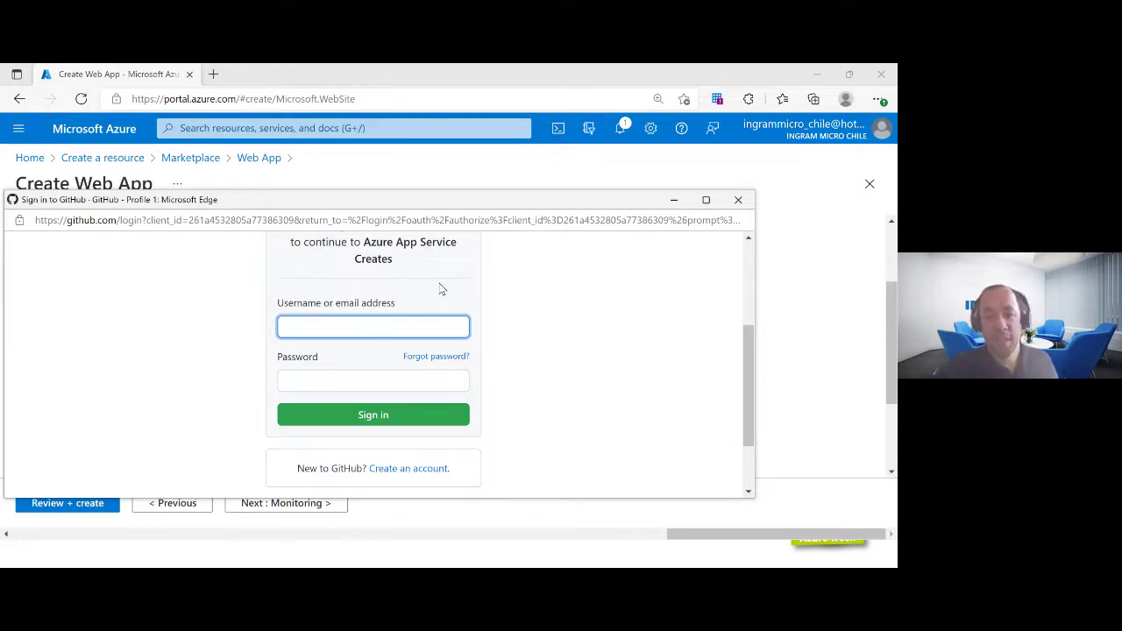
pyautogui.click(738, 200)
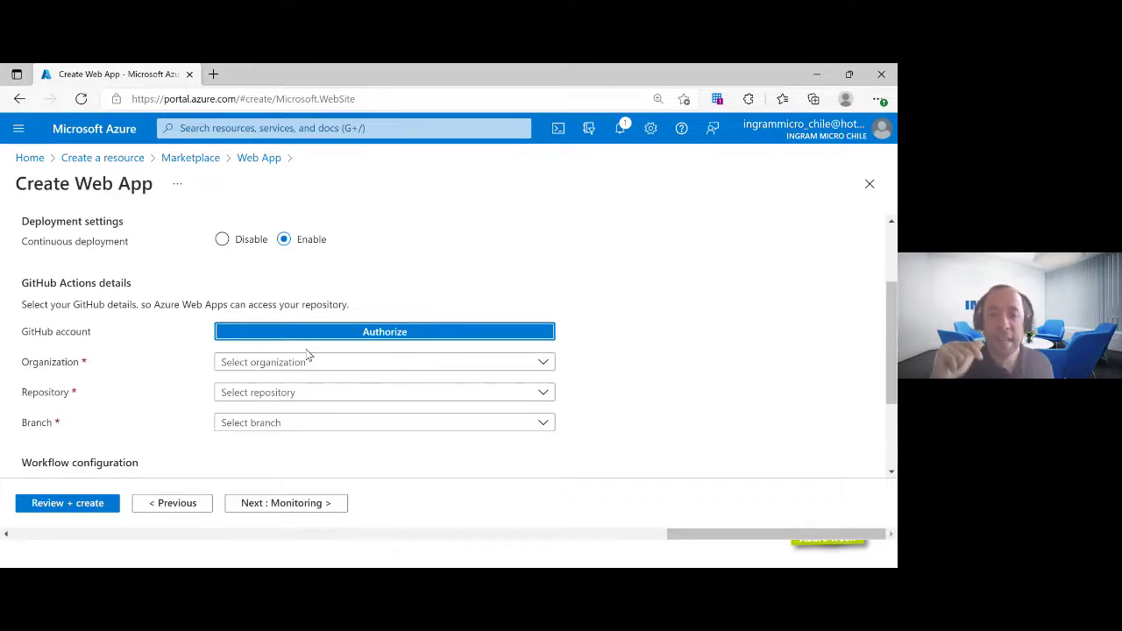
# Review the repository choice and workflow configuration, and set continuous deployment back to Disable
pyautogui.click(284, 396)
pyautogui.click(284, 396)
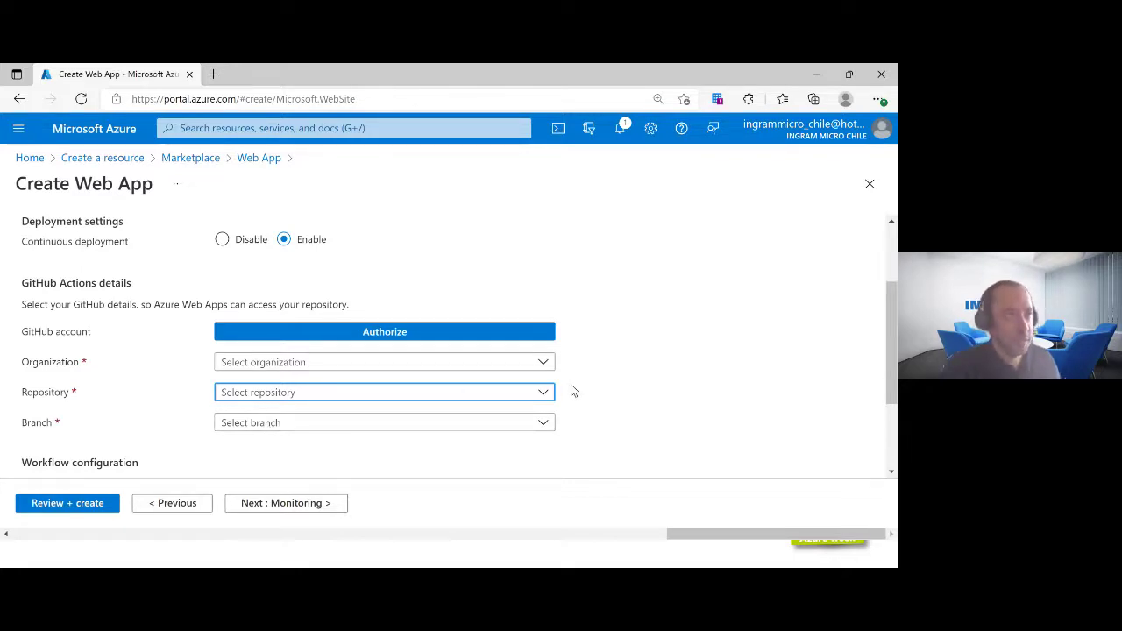
pyautogui.scroll(-2, 570, 392)
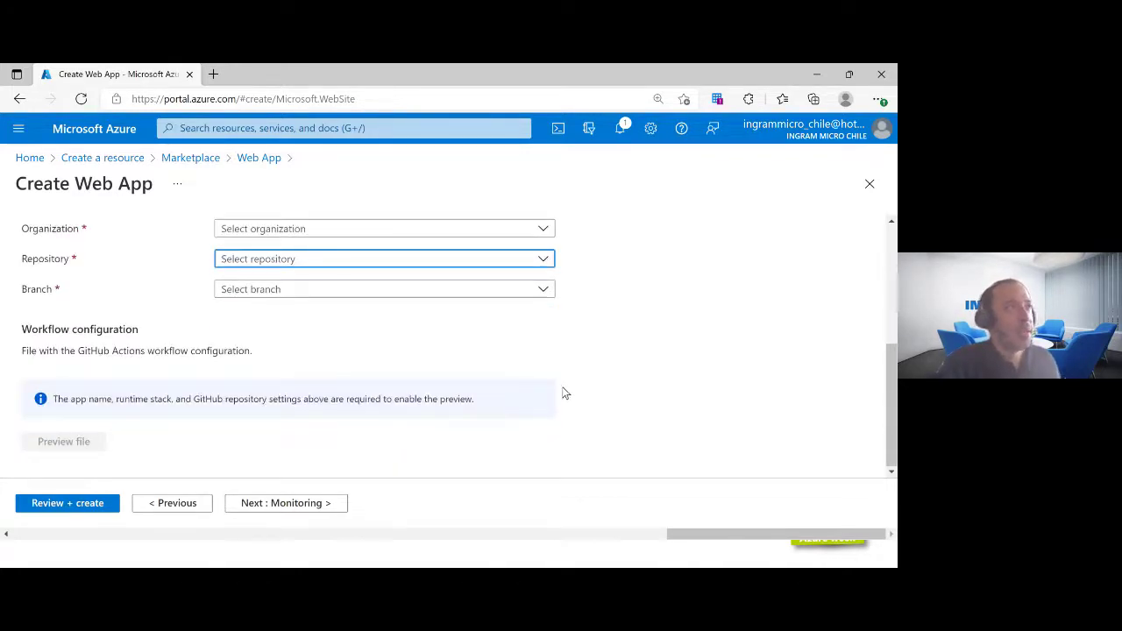
pyautogui.scroll(3, 348, 479)
pyautogui.click(222, 356)
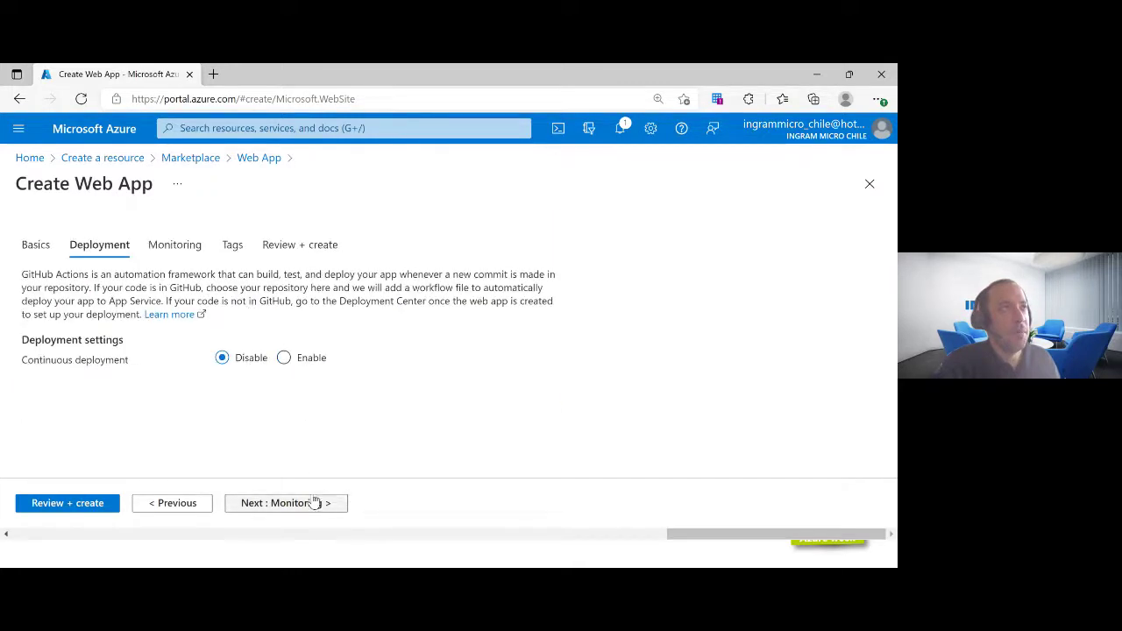
# Set Enable Application Insights to No, continue to the final review, and create the Web App
pyautogui.click(276, 502)
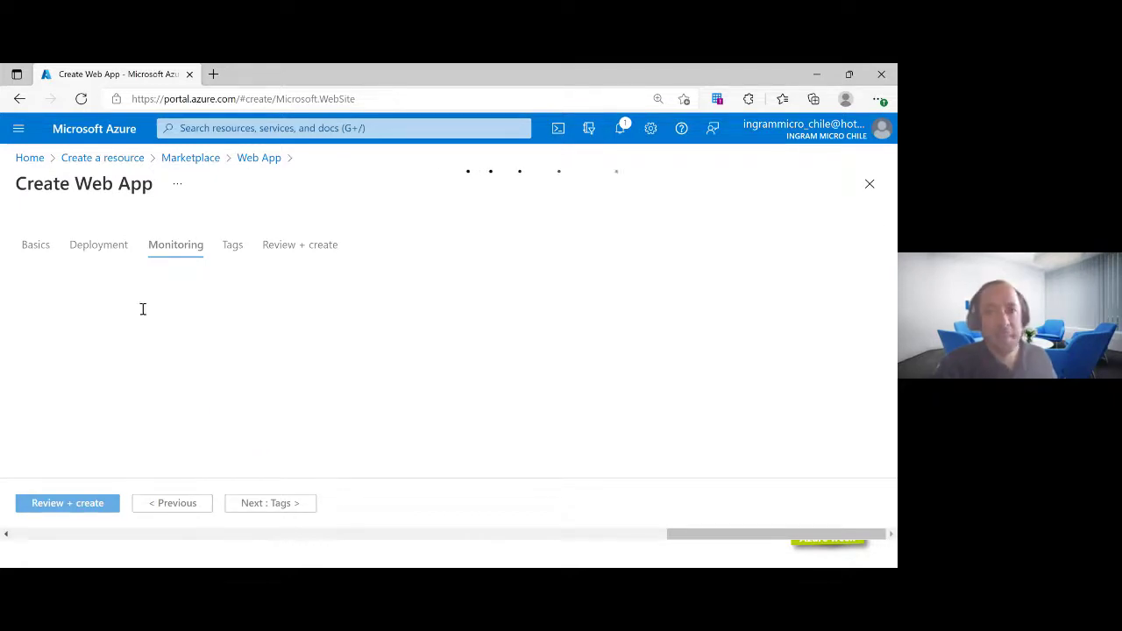
pyautogui.click(224, 359)
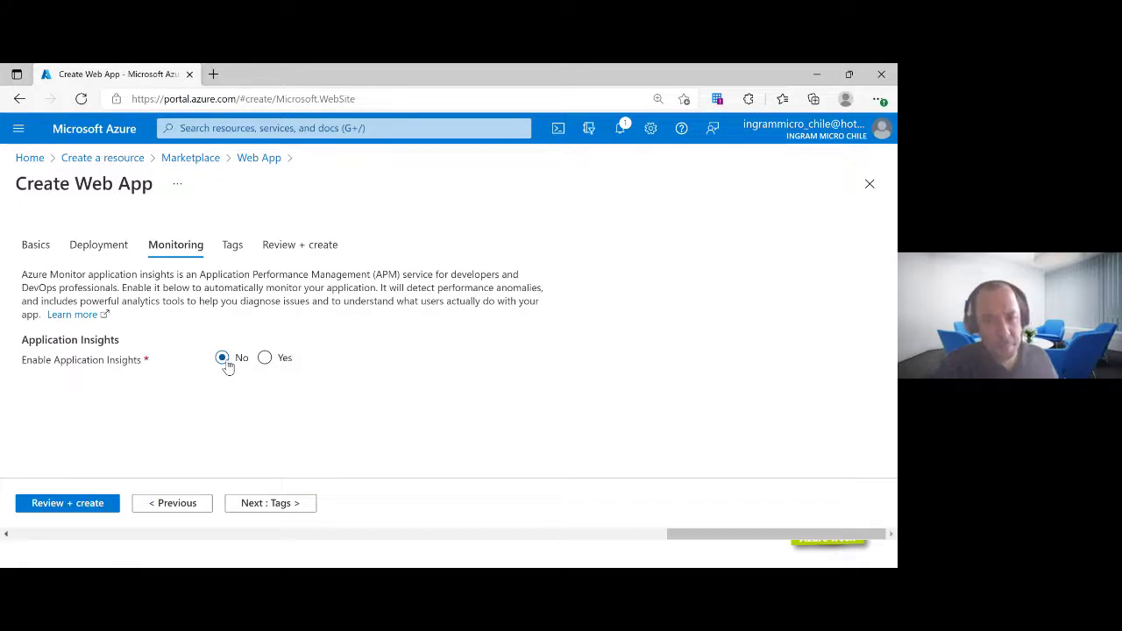
pyautogui.click(78, 507)
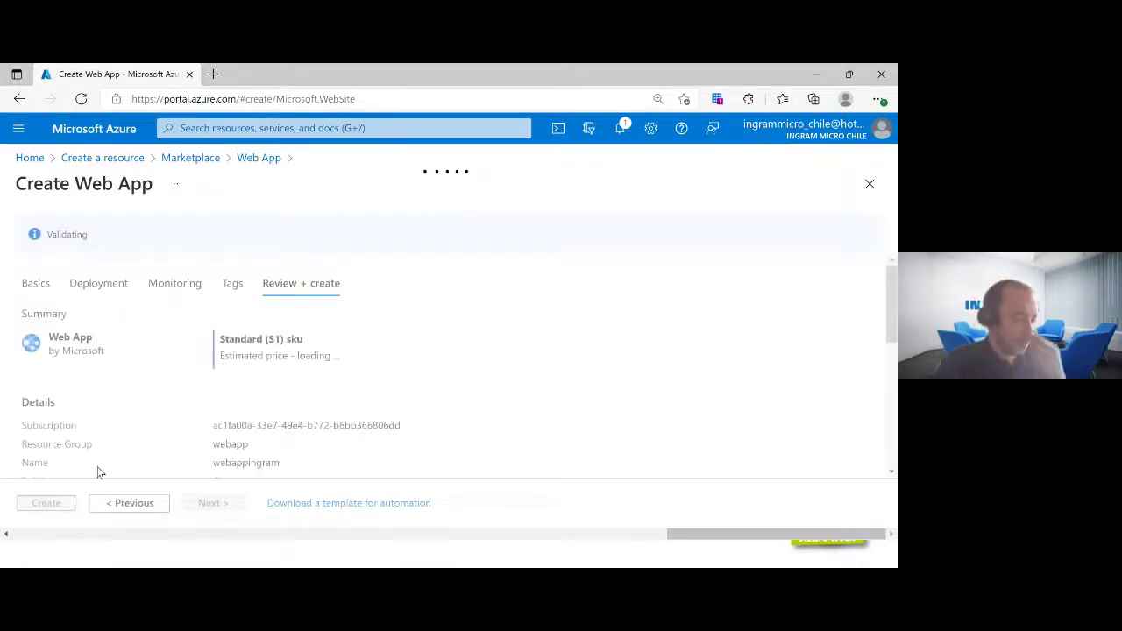
pyautogui.click(54, 503)
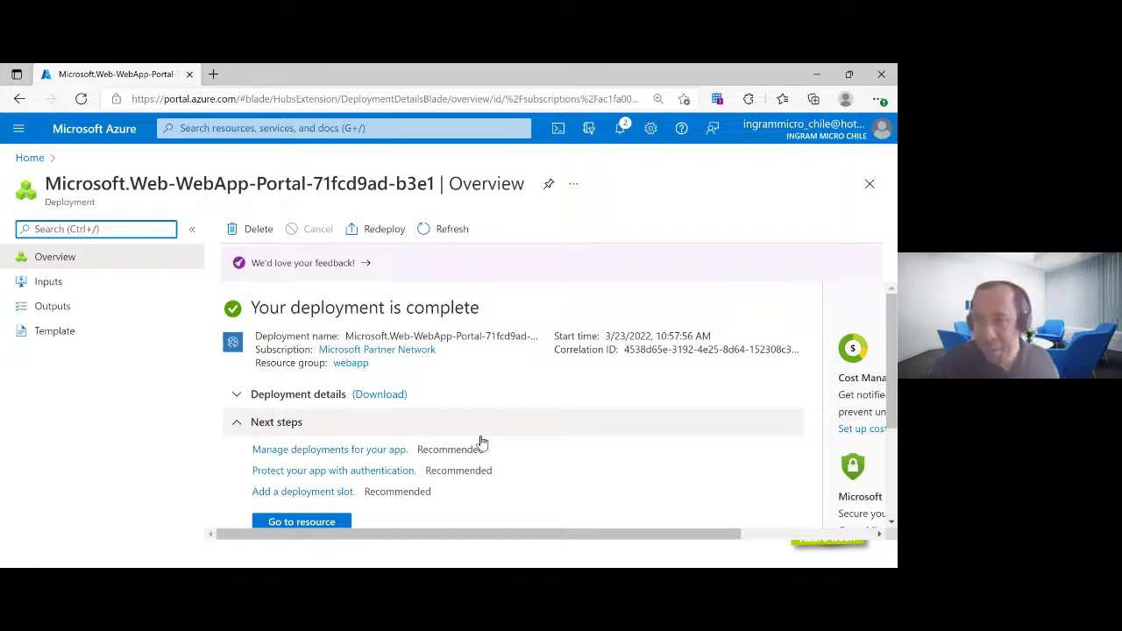
# Review the recommended next steps of the completed deployment and open the deployed Web App resource
pyautogui.scroll(-3, 480, 440)
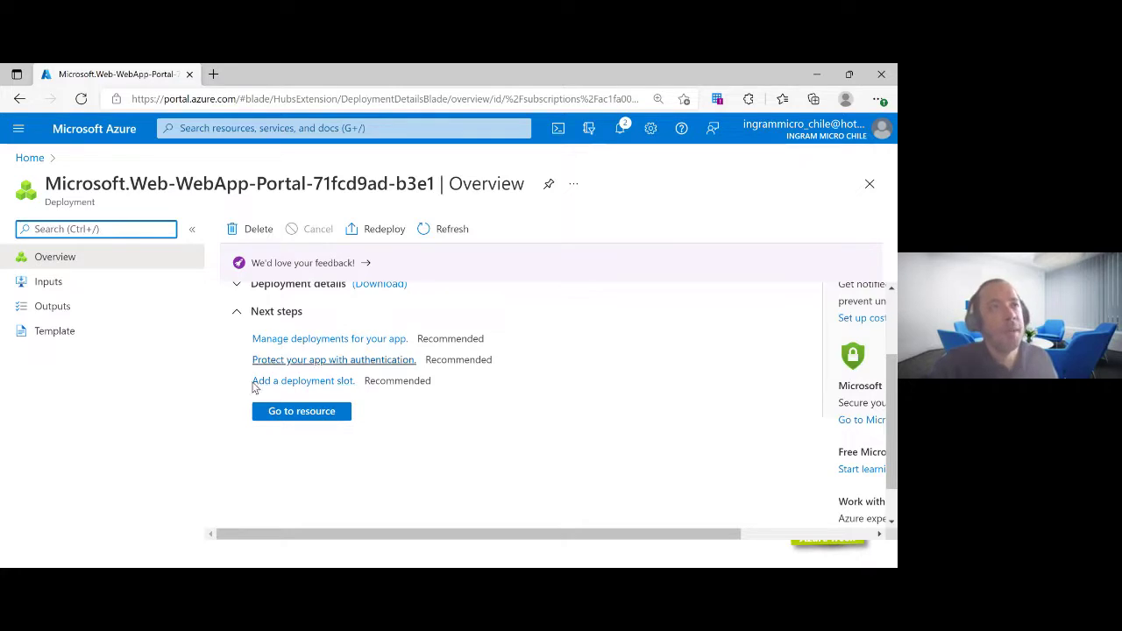
pyautogui.scroll(1, 324, 390)
pyautogui.scroll(-2, 331, 396)
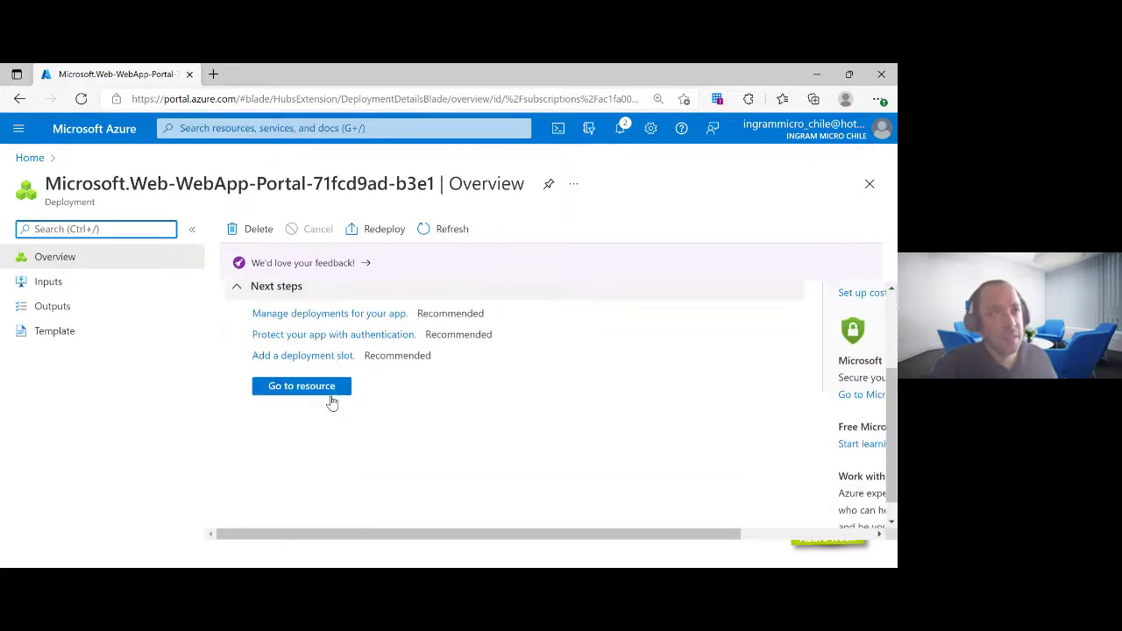
pyautogui.click(340, 364)
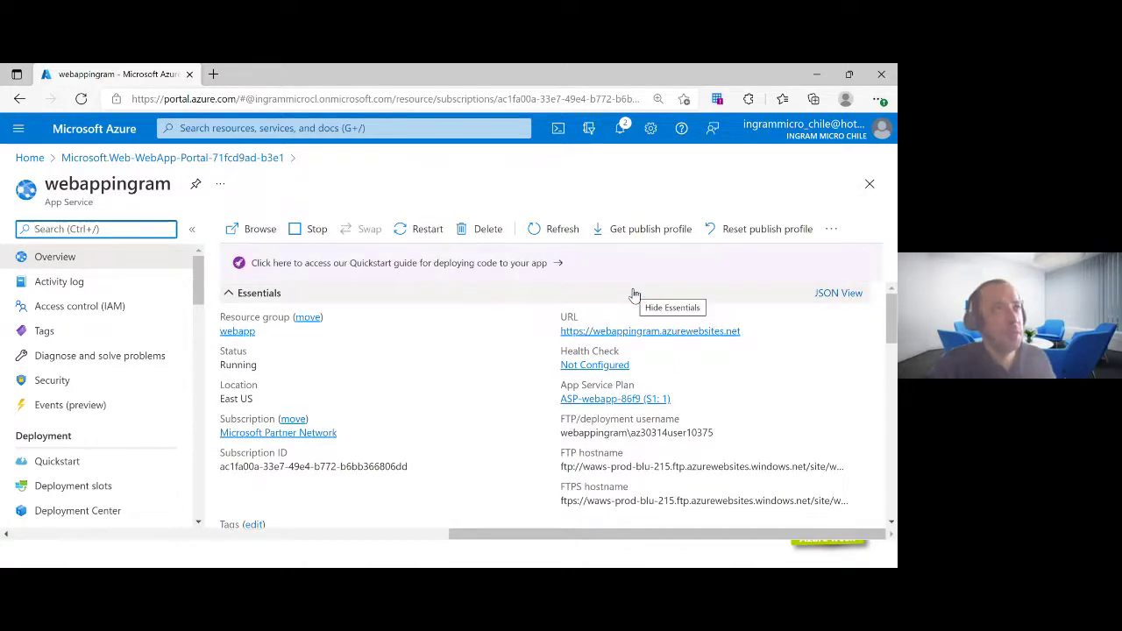
# Open the Web App's URL from its overview, read the placeholder page's heading, and return to the portal
pyautogui.moveTo(628, 327)
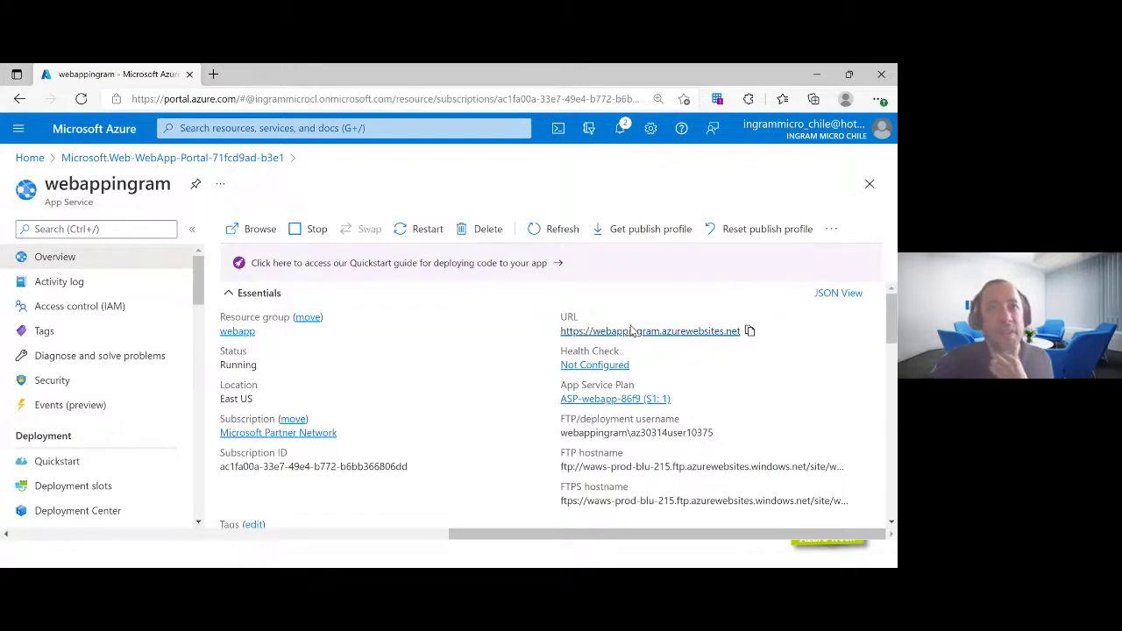
pyautogui.click(628, 330)
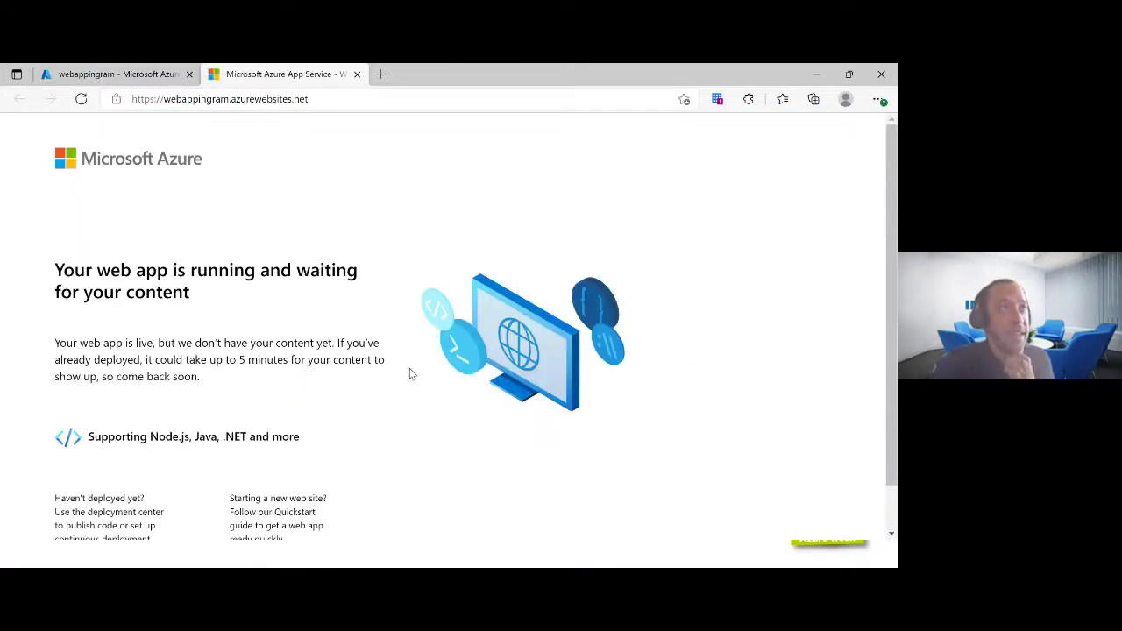
pyautogui.moveTo(56, 265); pyautogui.dragTo(227, 263)
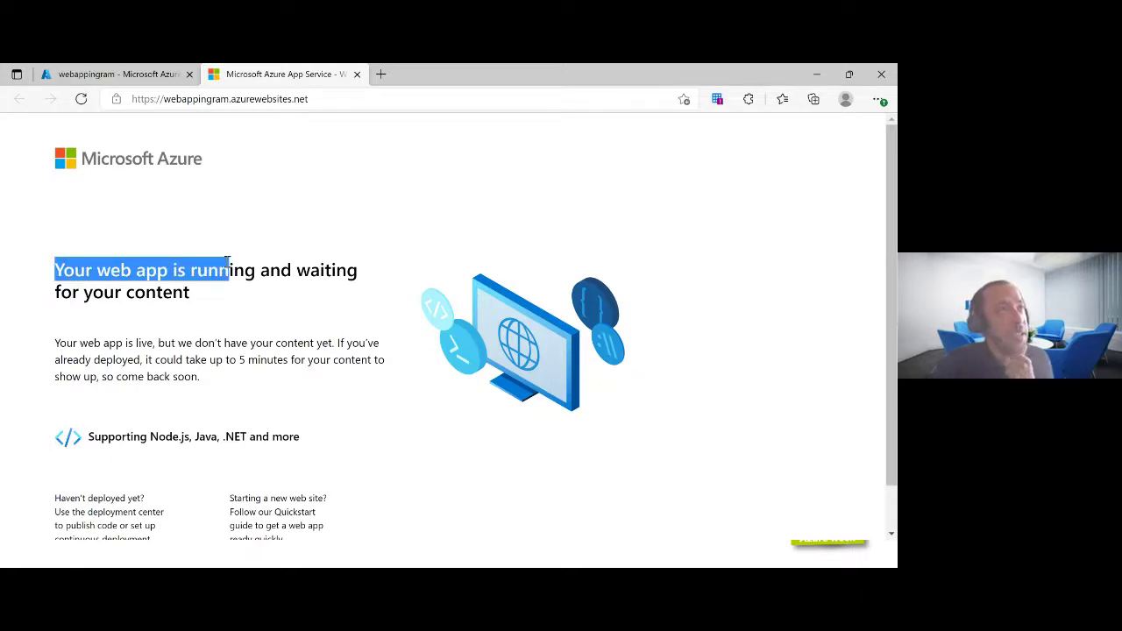
pyautogui.moveTo(227, 263); pyautogui.dragTo(233, 306)
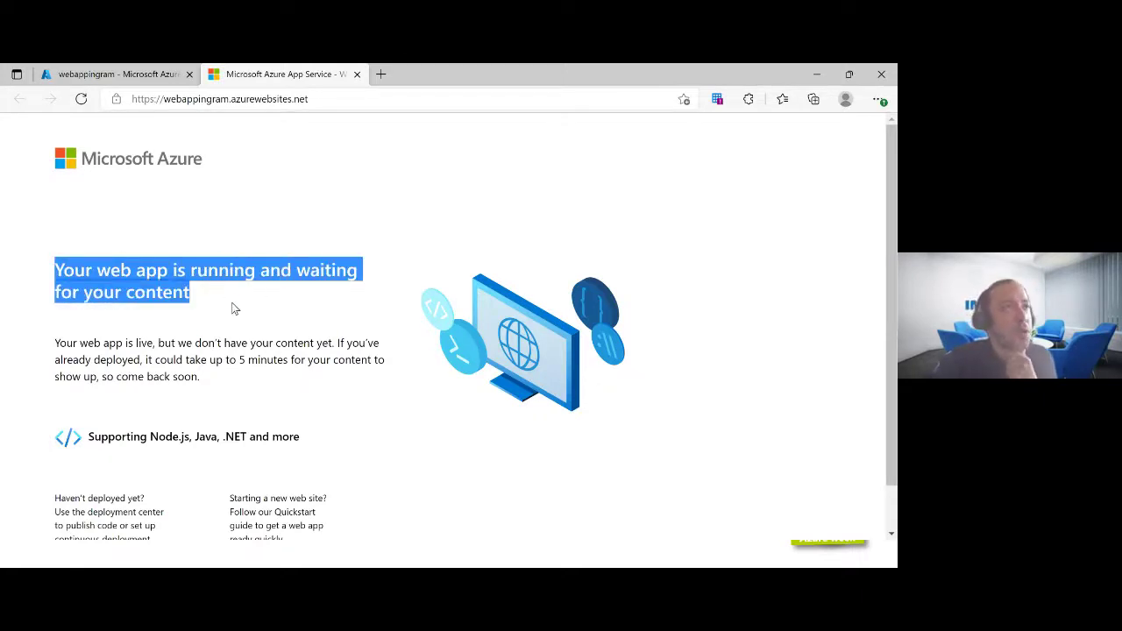
pyautogui.click(356, 74)
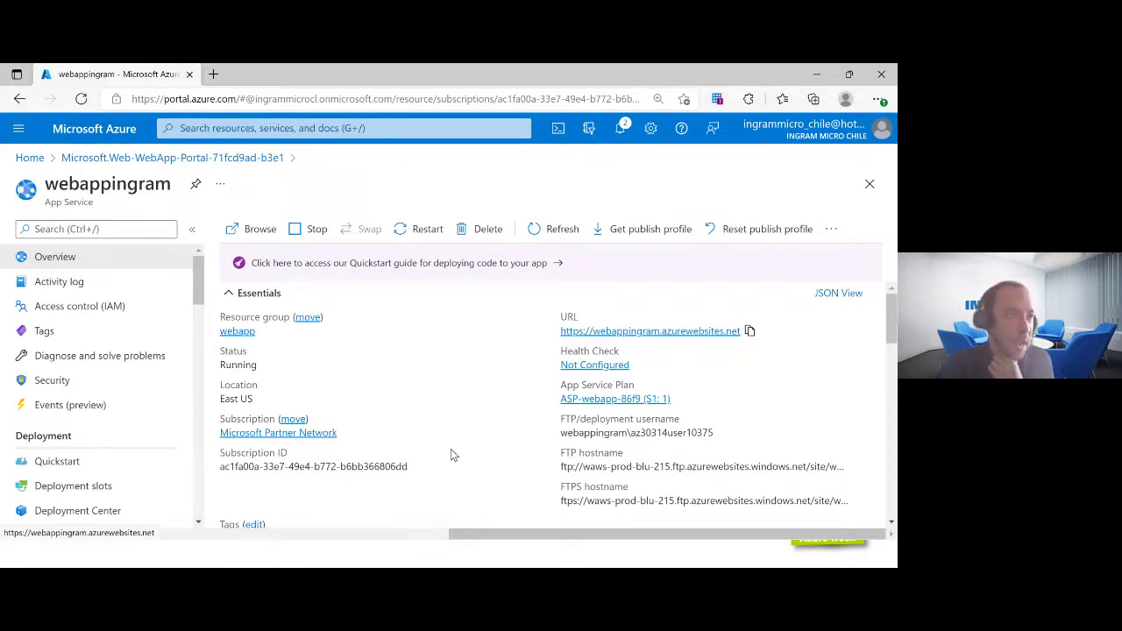
# Open the Web App's Deployment Center and choose GitHub as the code source
pyautogui.scroll(-1, 165, 403)
pyautogui.scroll(-1, 164, 402)
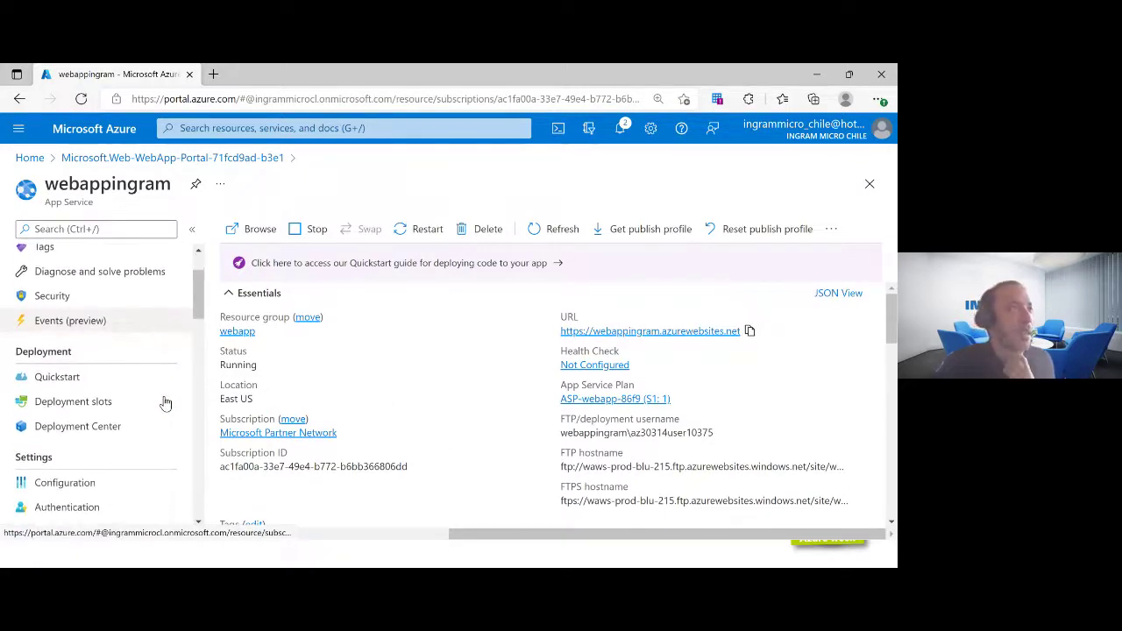
pyautogui.click(113, 429)
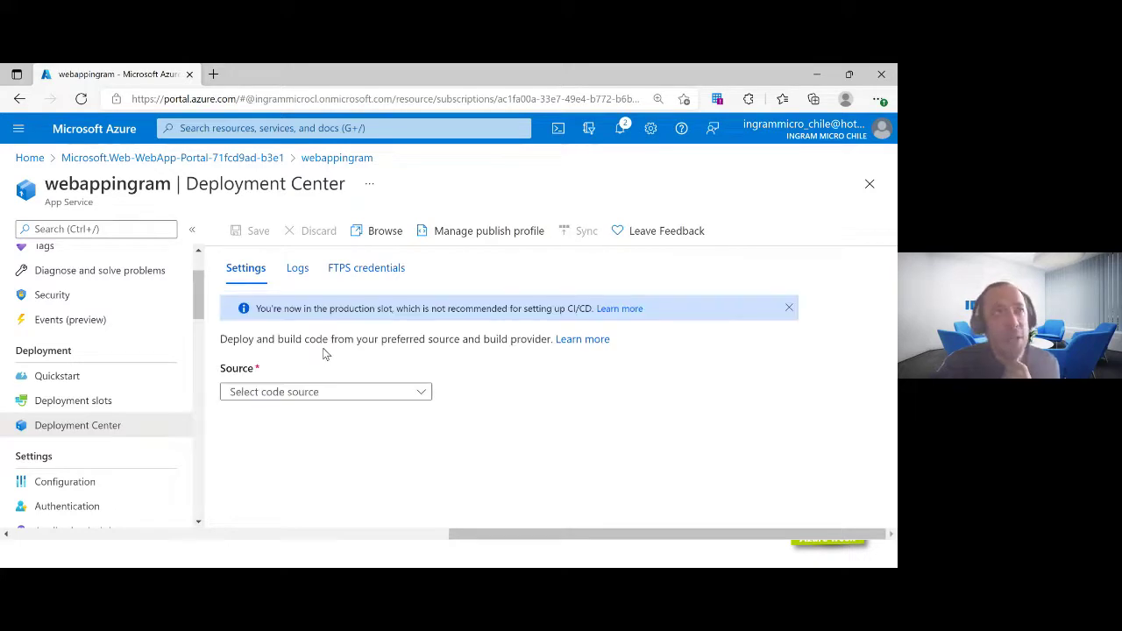
pyautogui.click(301, 393)
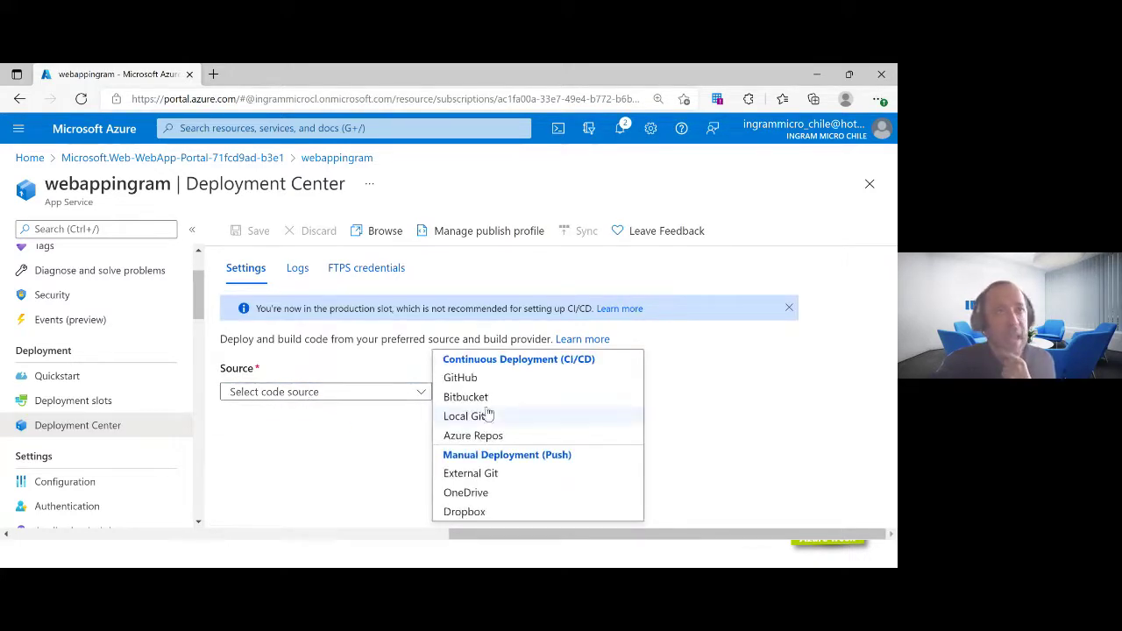
pyautogui.click(470, 378)
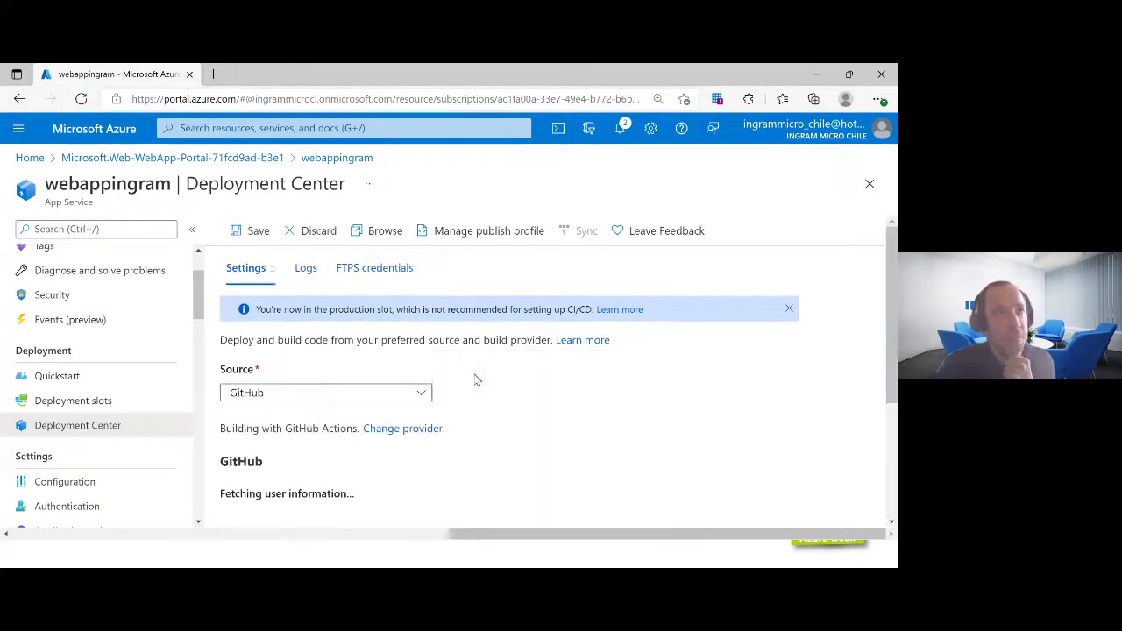
# Review the available code sources, try Bitbucket, and set the source back to GitHub
pyautogui.click(333, 393)
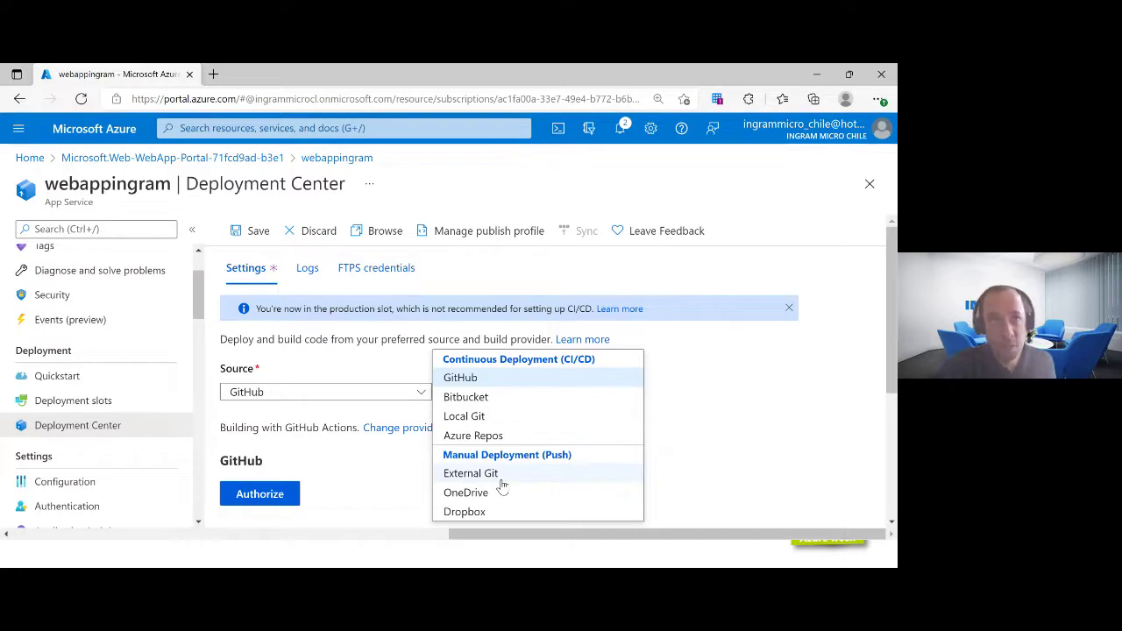
pyautogui.click(482, 396)
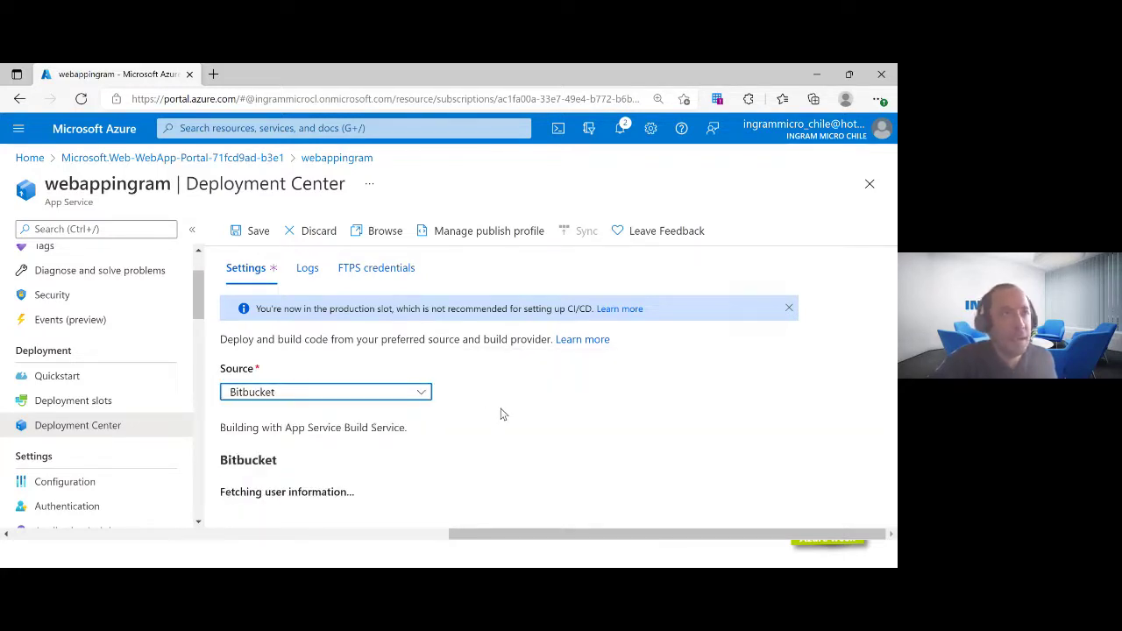
pyautogui.click(393, 396)
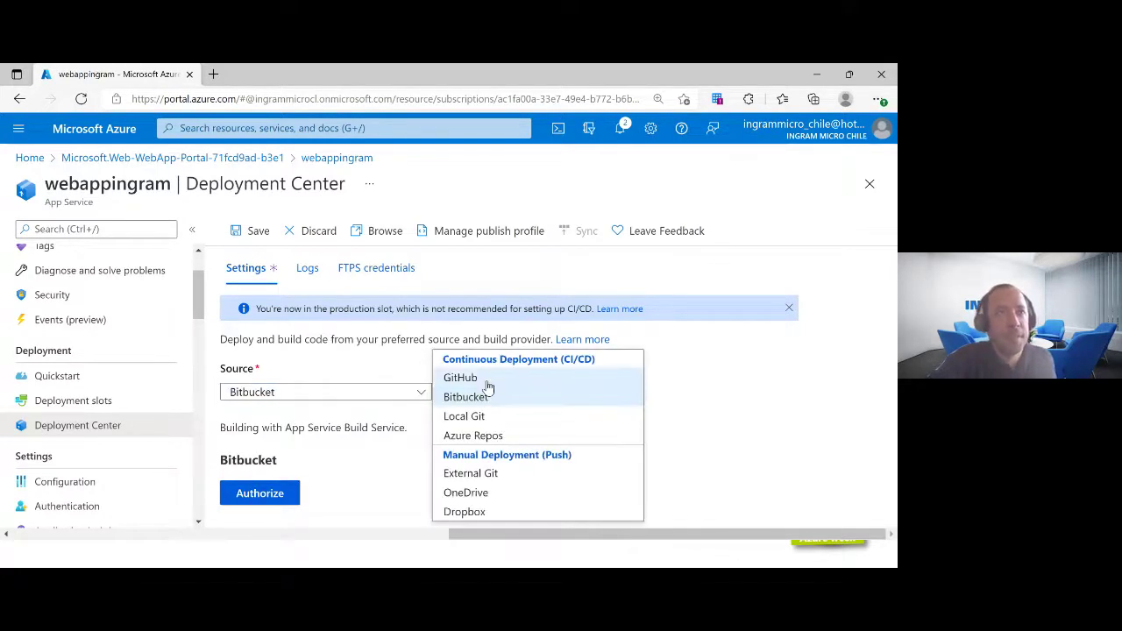
pyautogui.click(488, 385)
# Start the GitHub authorization from the Deployment Center and close its sign-in window without signing in
pyautogui.scroll(-3, 538, 426)
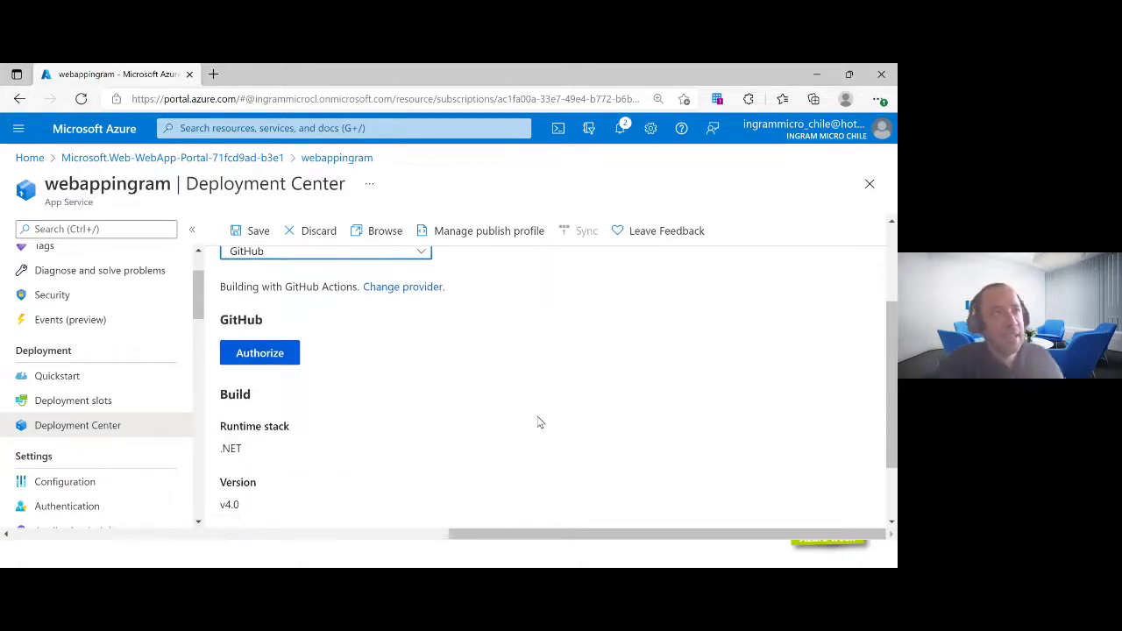
pyautogui.click(255, 366)
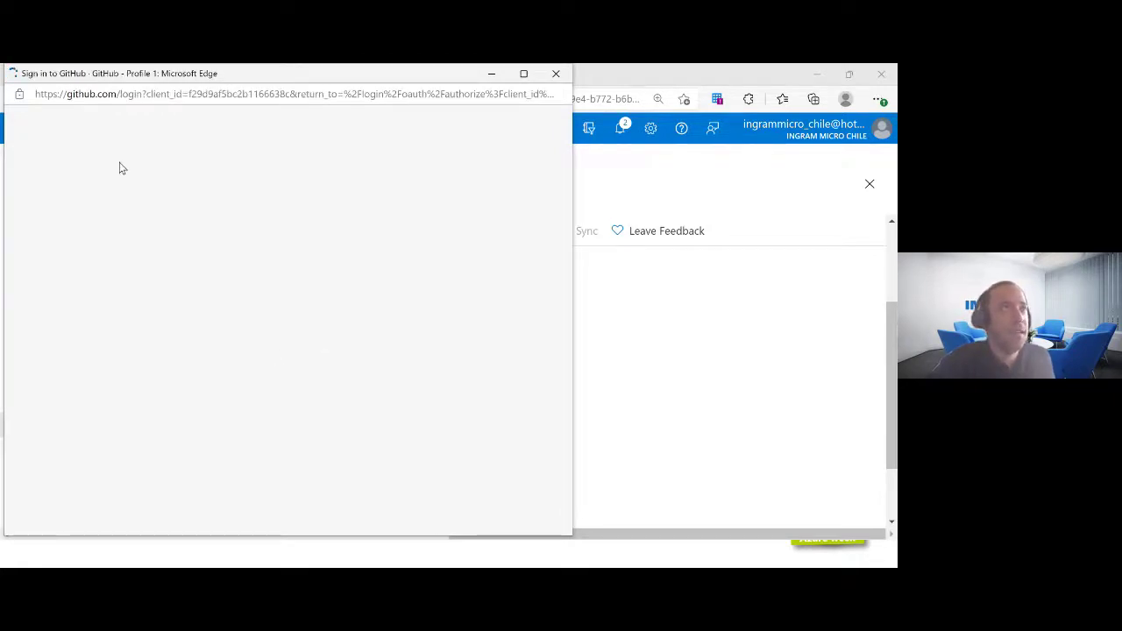
pyautogui.click(566, 77)
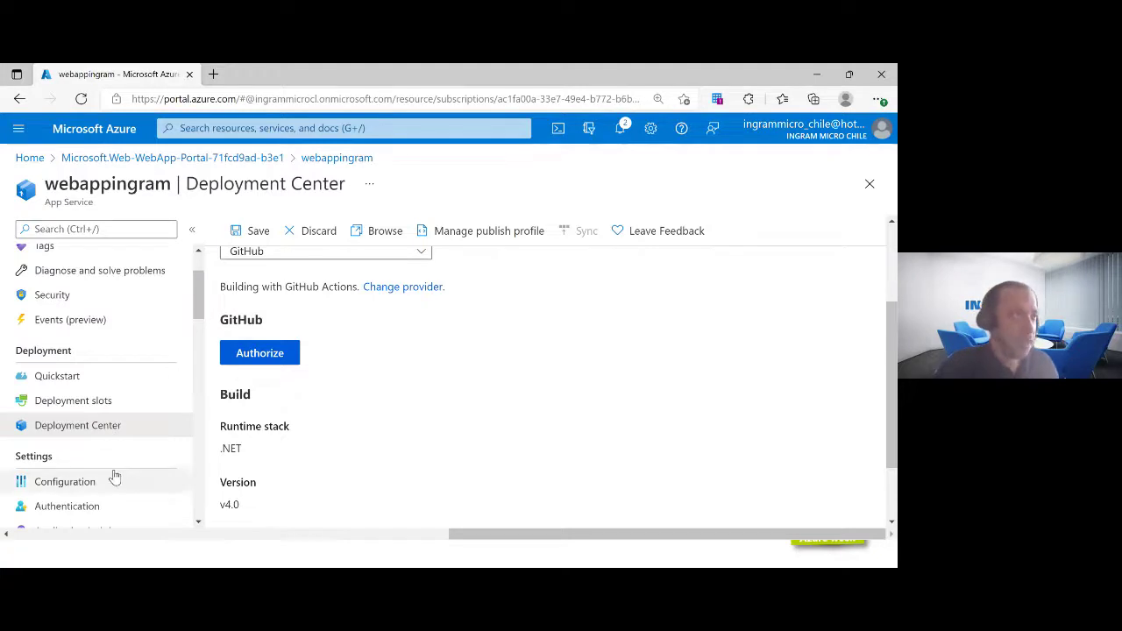
# Open the Web App's Backups page, discarding the unsaved deployment edits, and review the Snapshot and Backup options
pyautogui.scroll(-2, 99, 455)
pyautogui.scroll(-1, 118, 455)
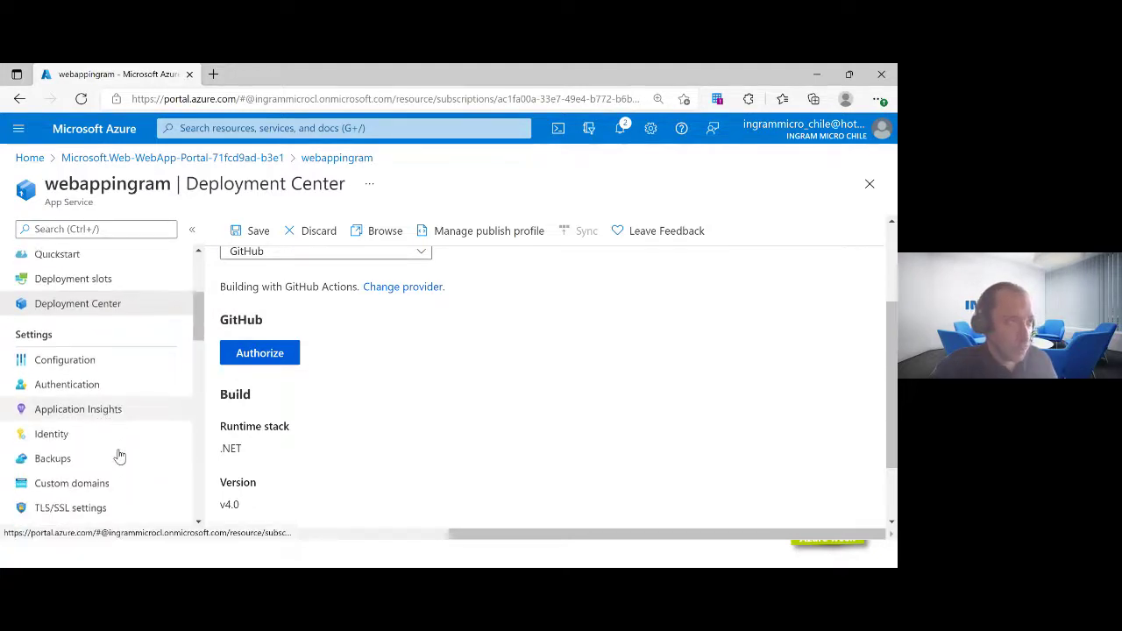
pyautogui.click(94, 453)
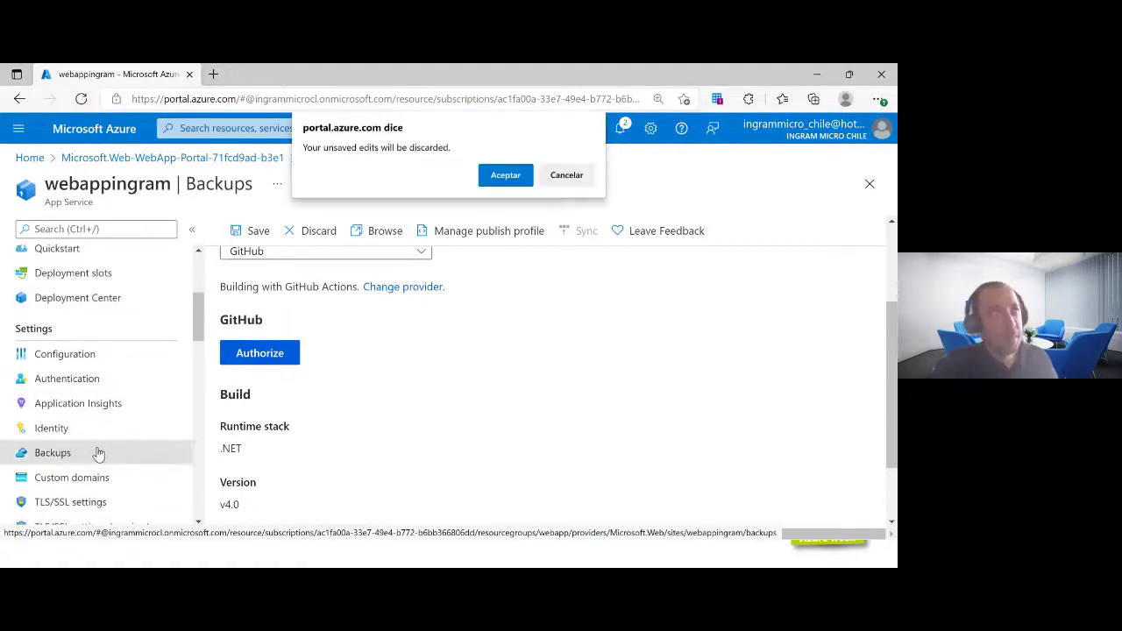
pyautogui.click(506, 176)
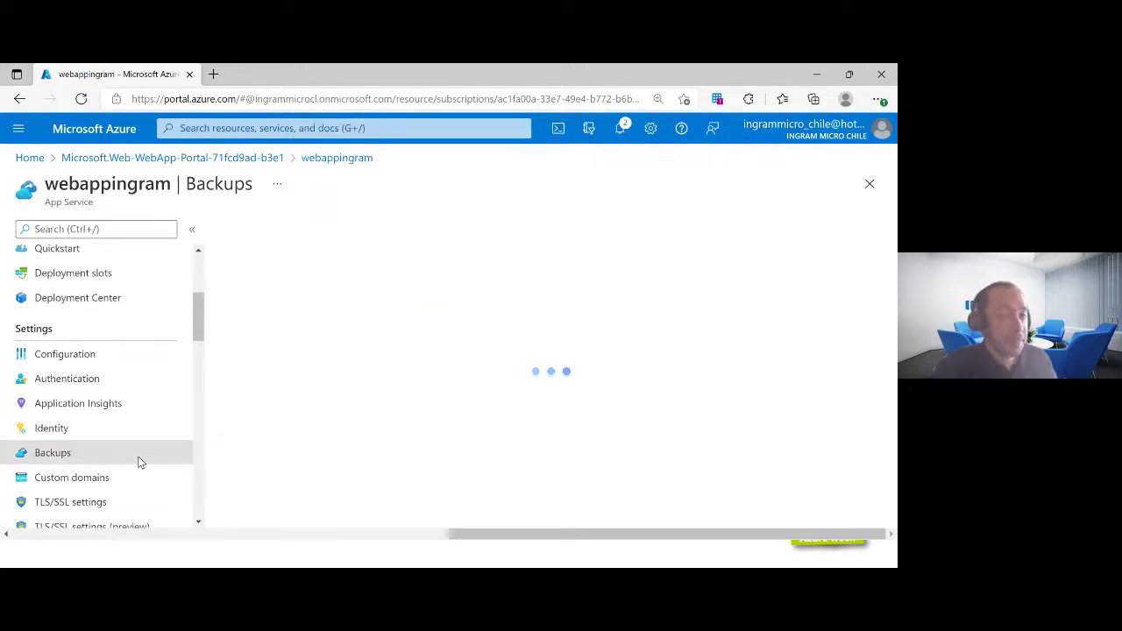
pyautogui.scroll(-2, 137, 455)
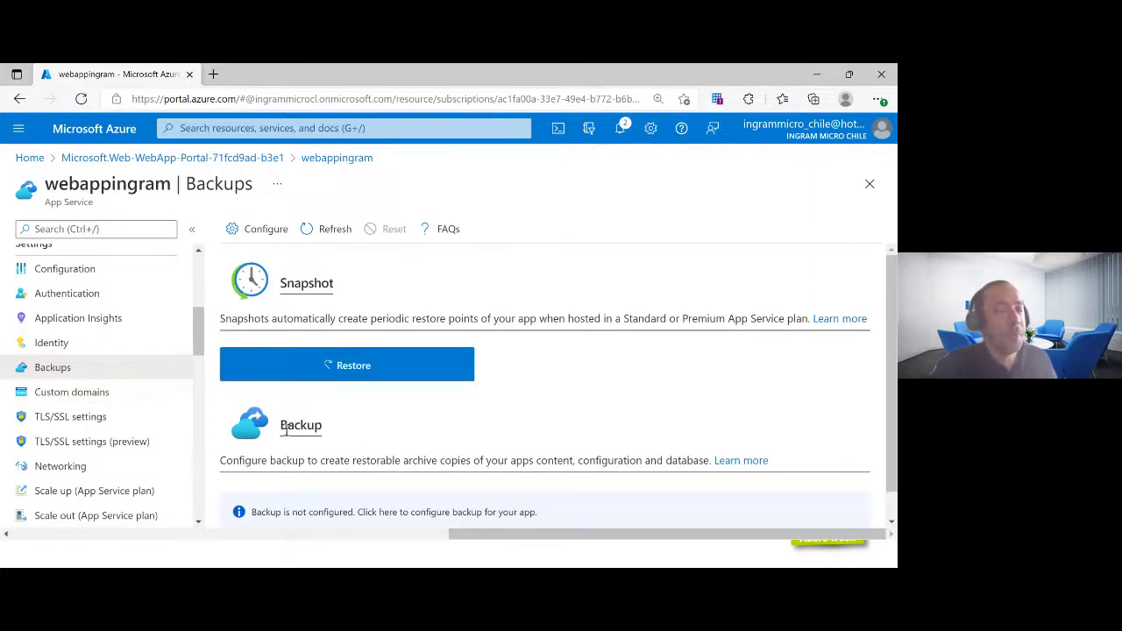
pyautogui.scroll(-1, 314, 447)
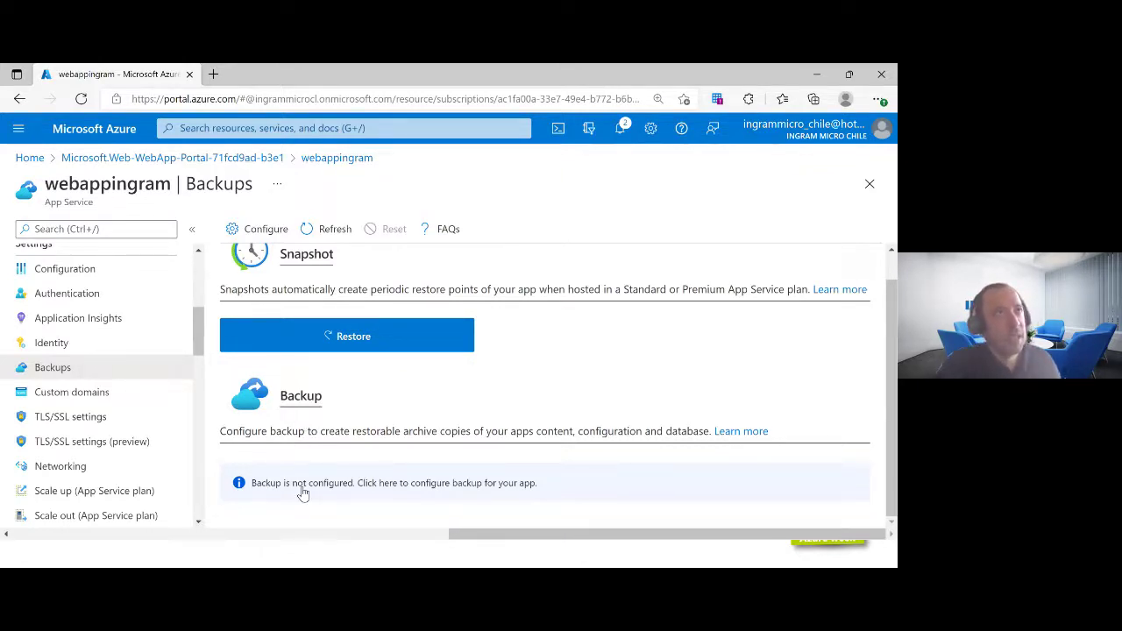
# Open the backup configuration and turn Scheduled backup on
pyautogui.click(271, 230)
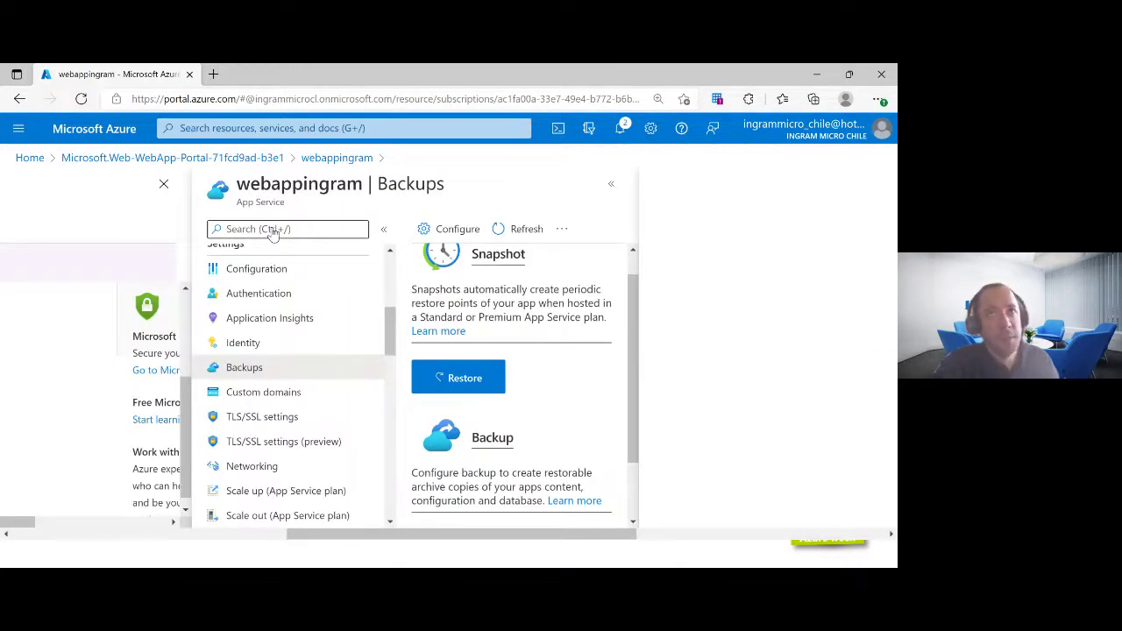
pyautogui.scroll(-2, 805, 381)
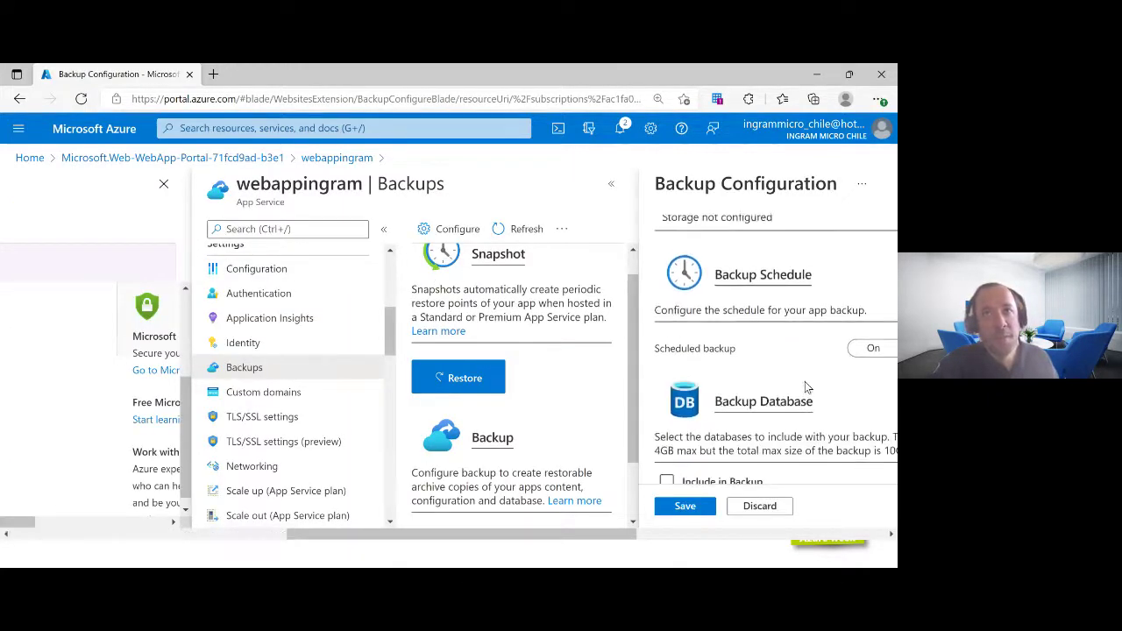
pyautogui.click(872, 339)
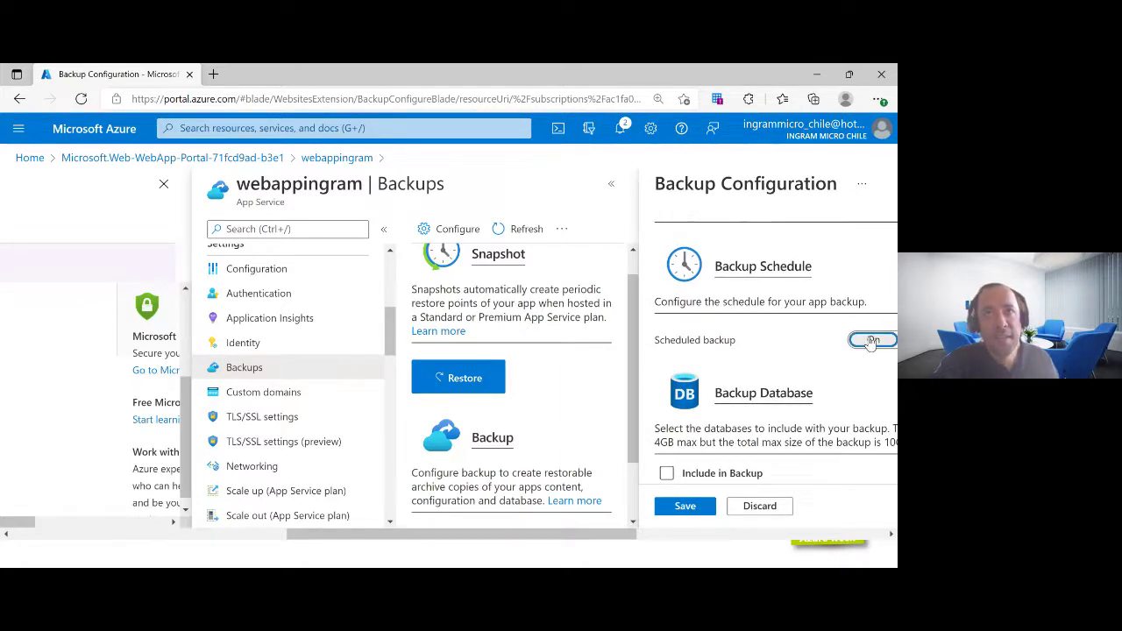
pyautogui.scroll(-1, 788, 420)
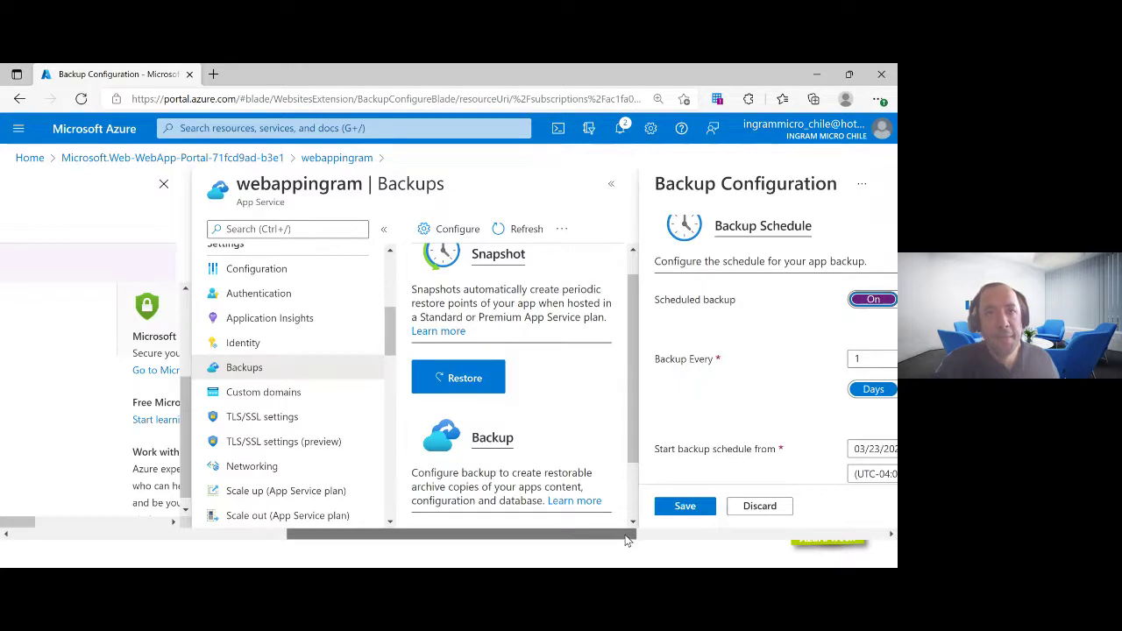
# Switch the backup interval unit to Hours and close the backup configuration, discarding the unsaved edits
pyautogui.click(628, 536)
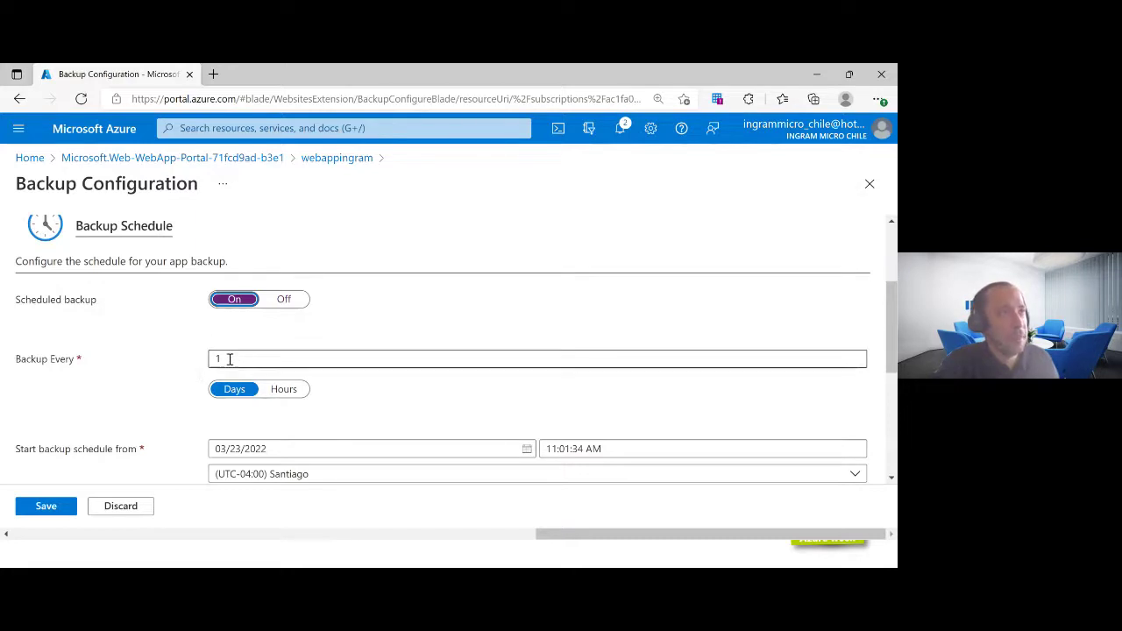
pyautogui.scroll(-1, 254, 385)
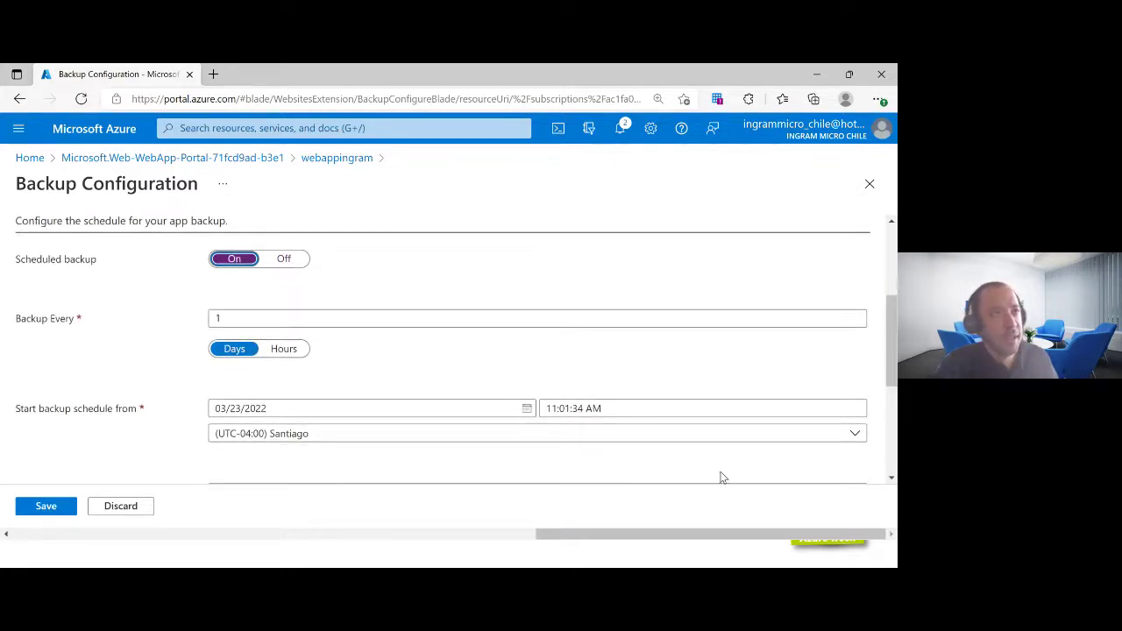
pyautogui.click(278, 349)
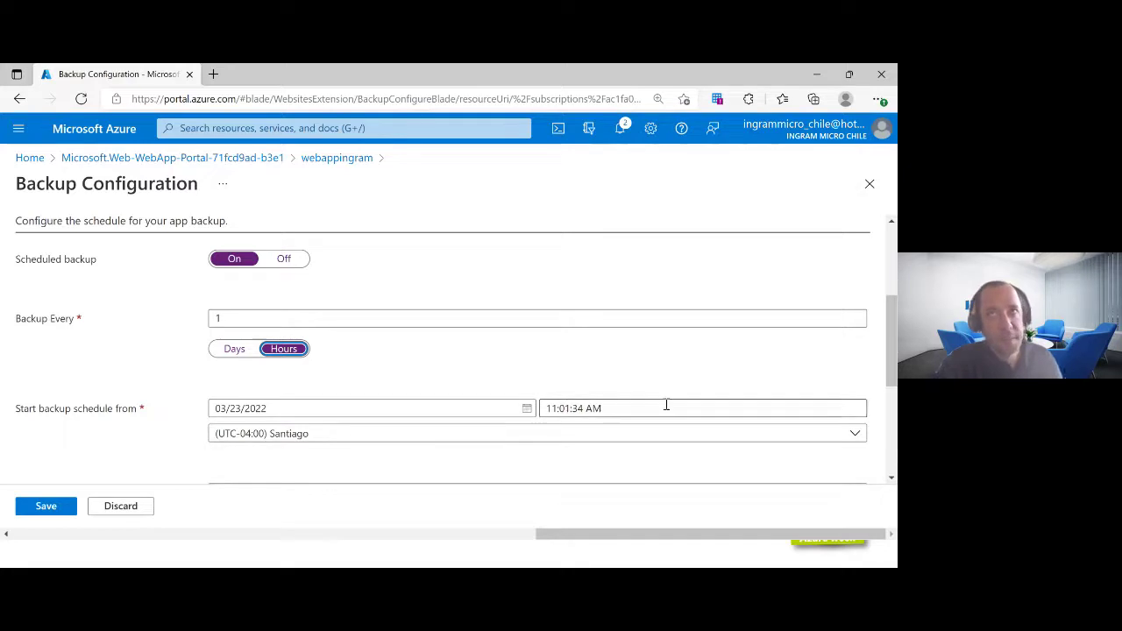
pyautogui.click(870, 186)
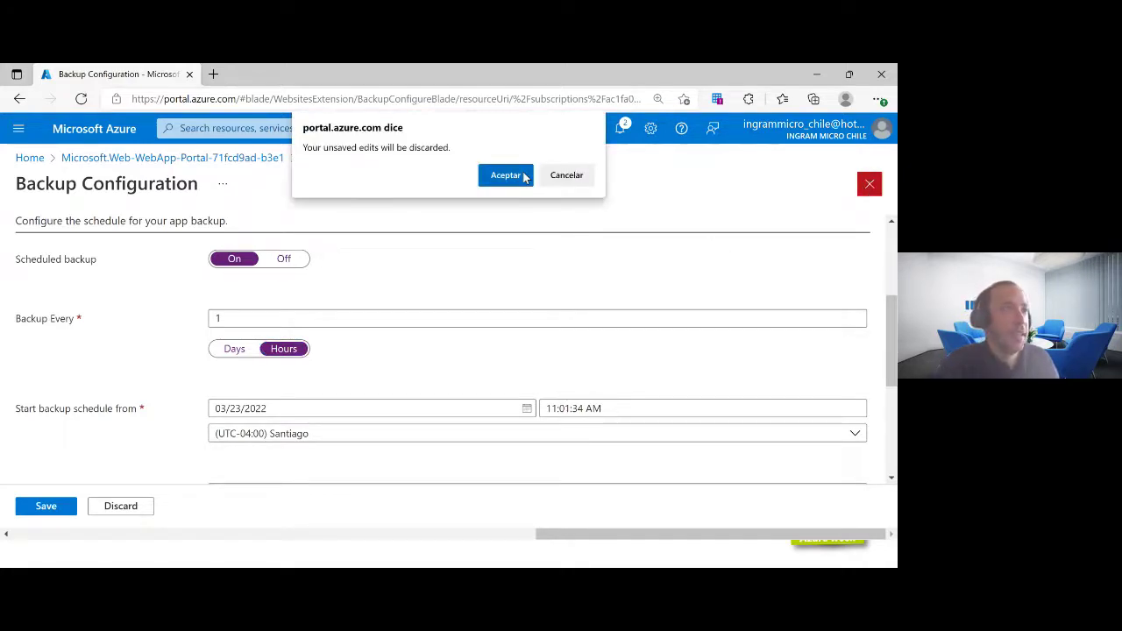
pyautogui.click(523, 174)
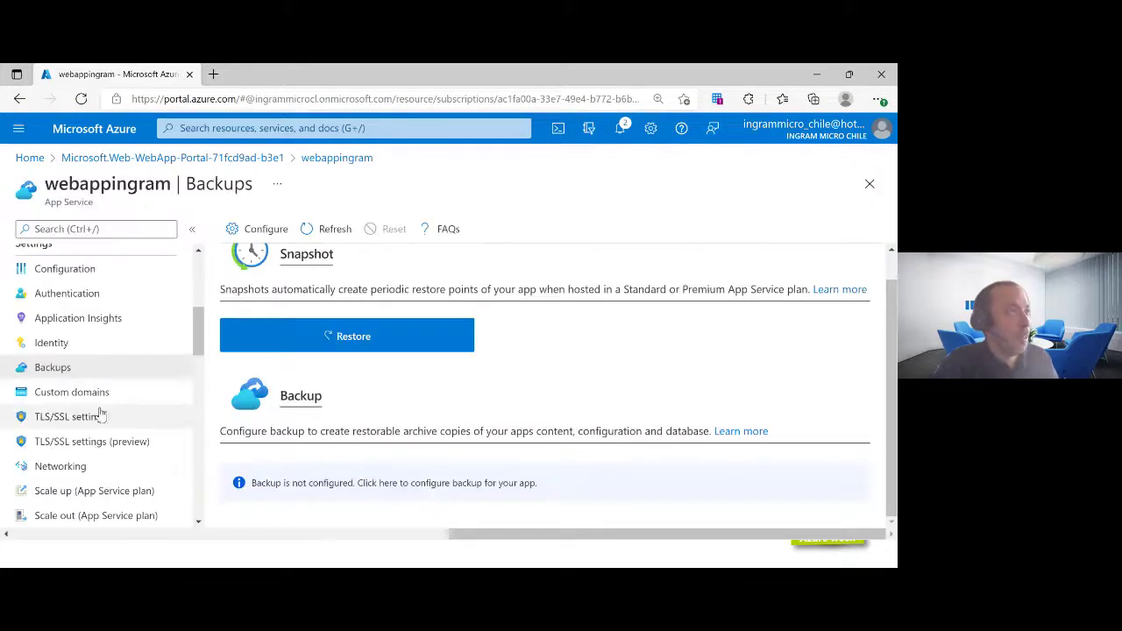
# Review the Web App's Custom domains page and open the Overview page to check the site's URL
pyautogui.click(105, 398)
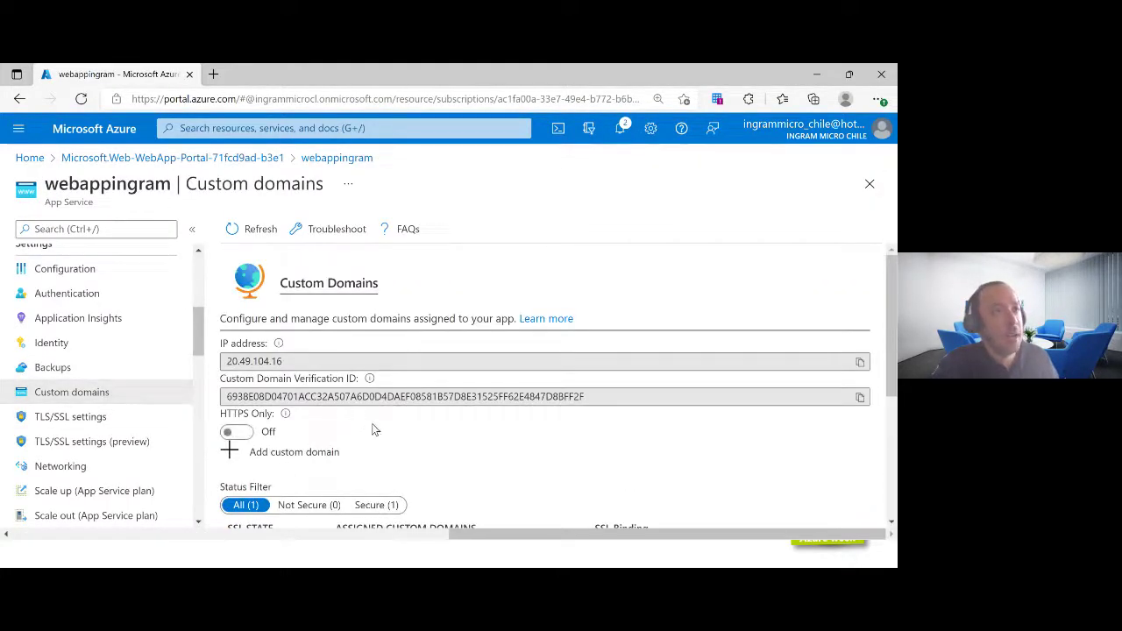
pyautogui.scroll(-3, 368, 424)
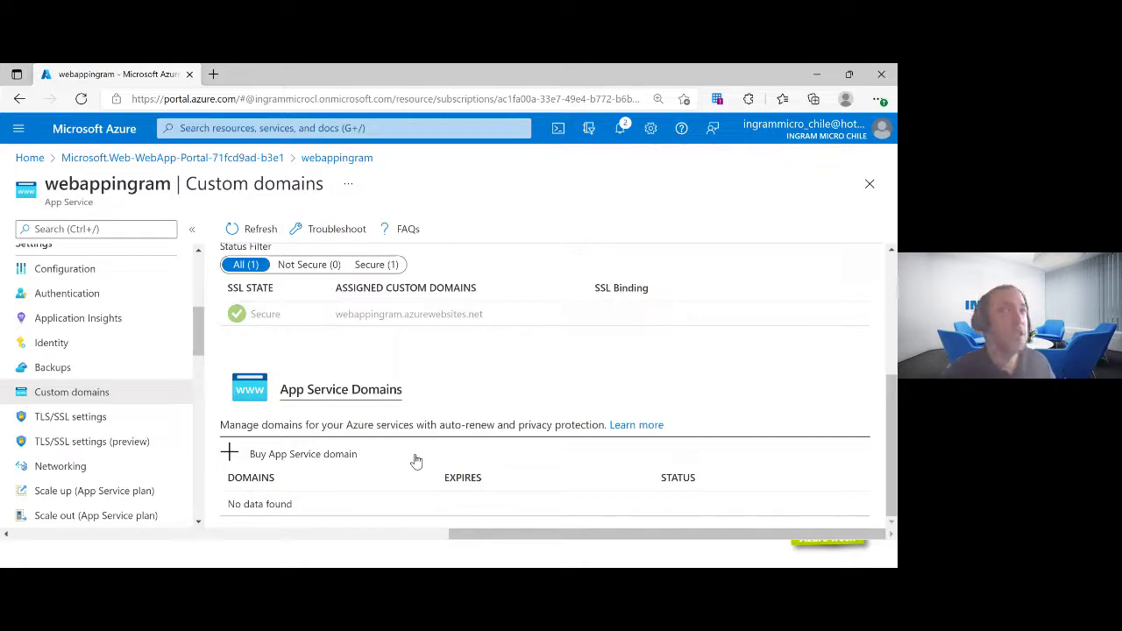
pyautogui.scroll(3, 97, 390)
pyautogui.scroll(2, 106, 386)
pyautogui.click(125, 258)
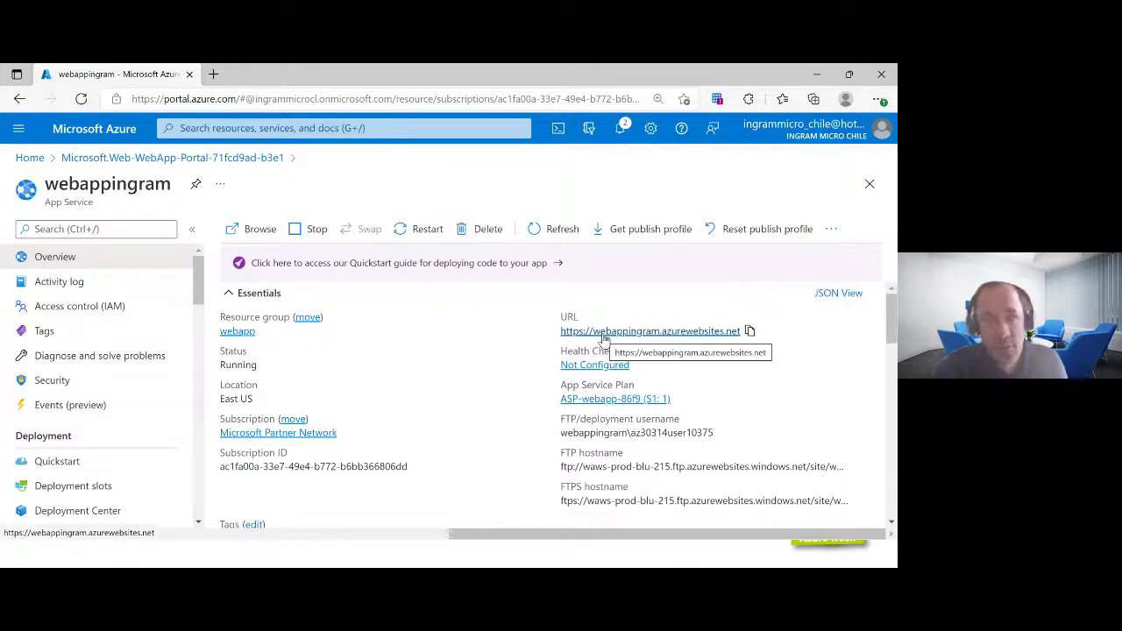
# Return to the Custom domains page and examine the assigned custom domains and App Service Domains sections
pyautogui.scroll(-2, 157, 412)
pyautogui.scroll(-3, 134, 442)
pyautogui.click(117, 433)
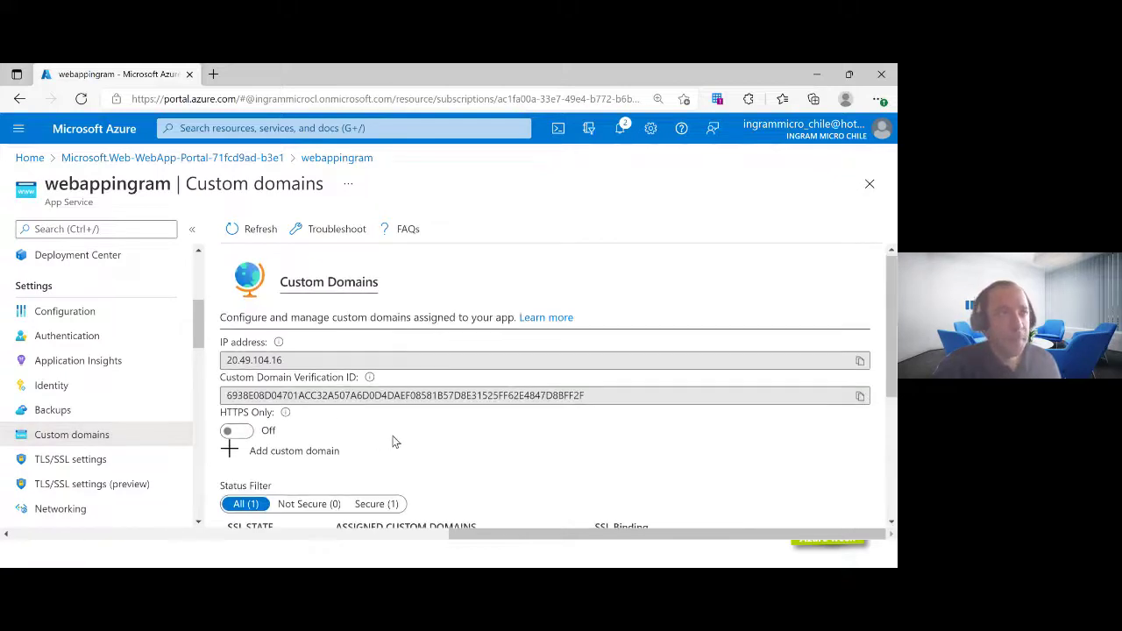
pyautogui.scroll(-2, 393, 442)
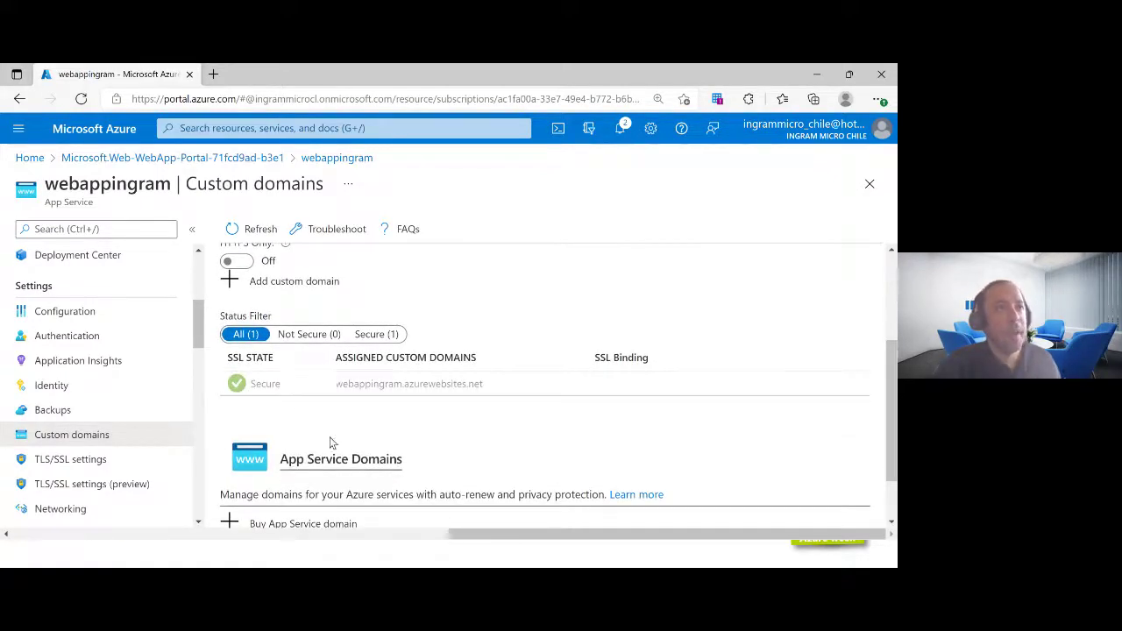
pyautogui.scroll(-1, 331, 442)
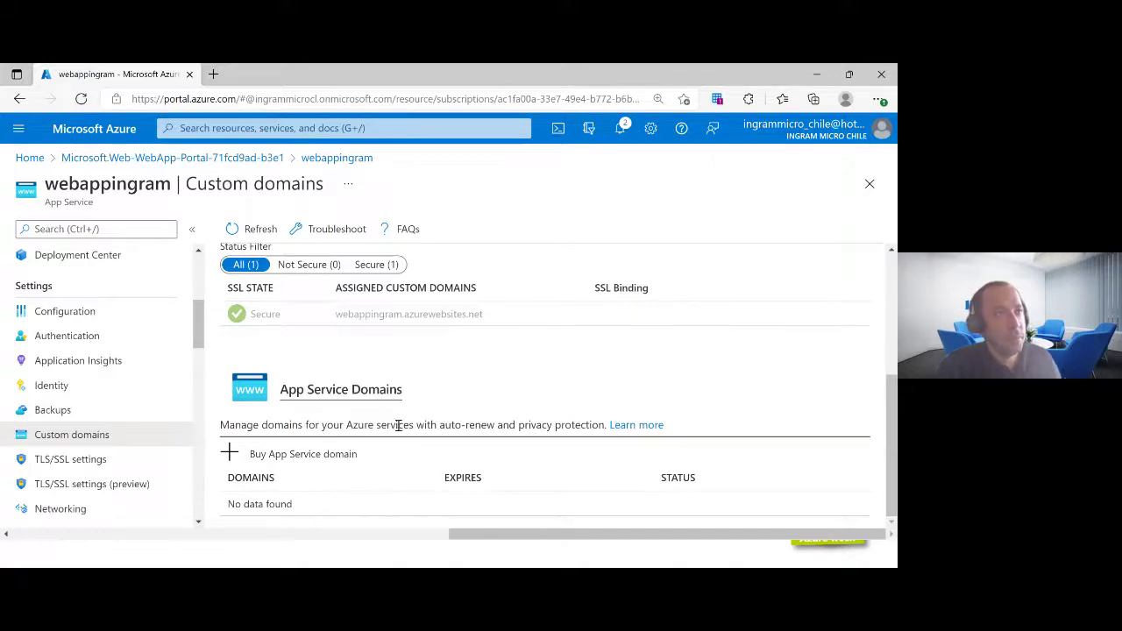
pyautogui.scroll(1, 378, 422)
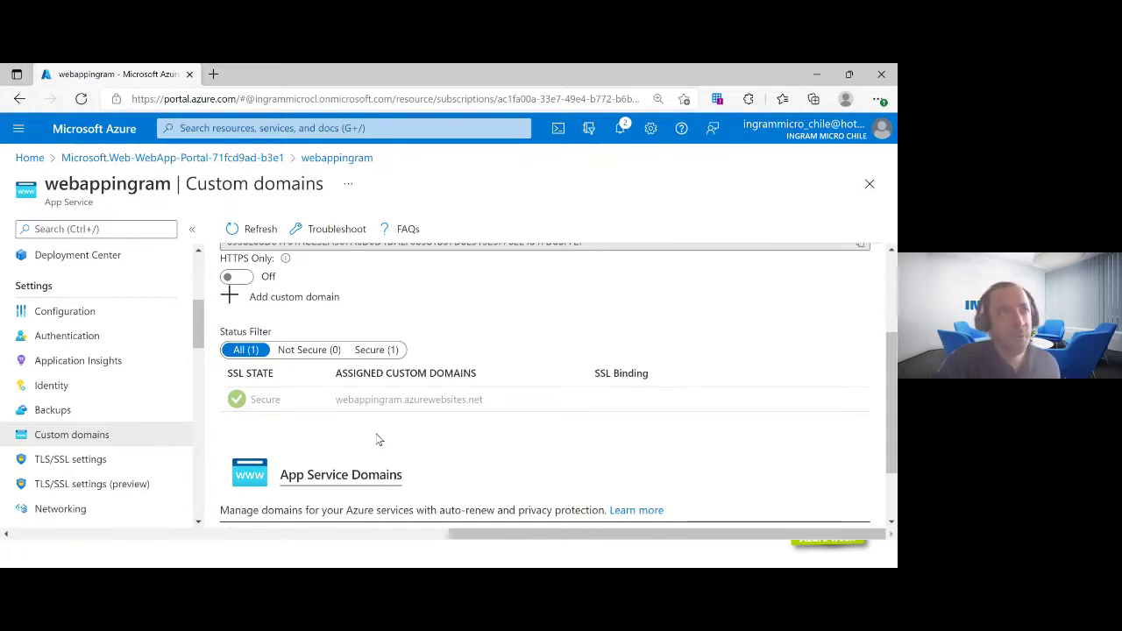
pyautogui.scroll(1, 379, 439)
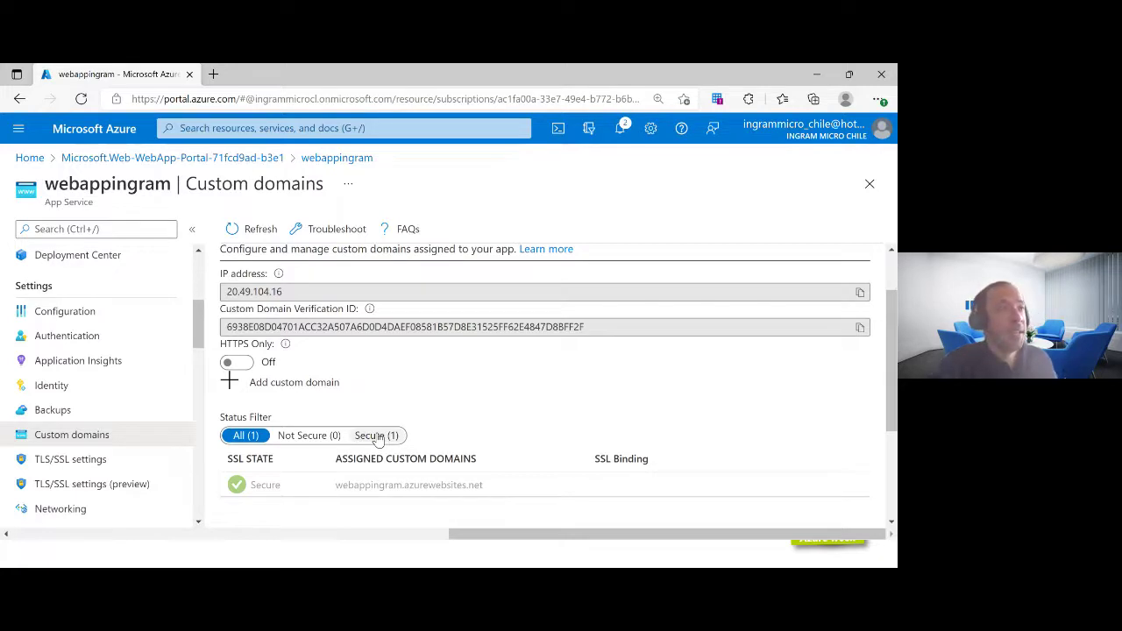
# Open the form for adding a custom domain, enter ingramchileapp.cl as the domain, and validate it
pyautogui.click(327, 388)
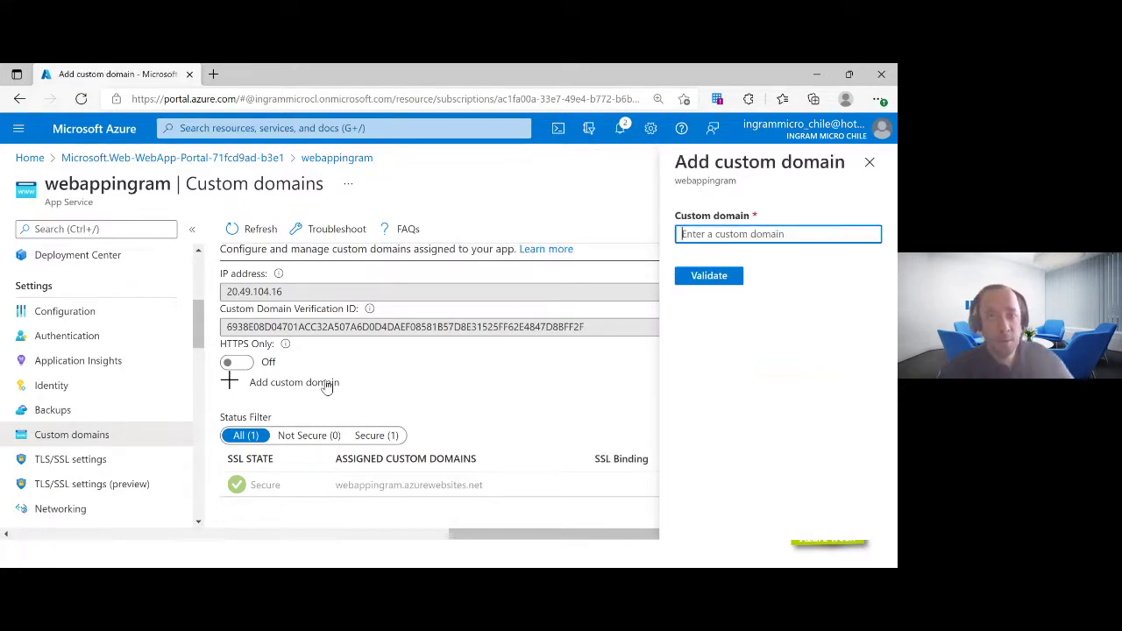
pyautogui.write('contoso.com')
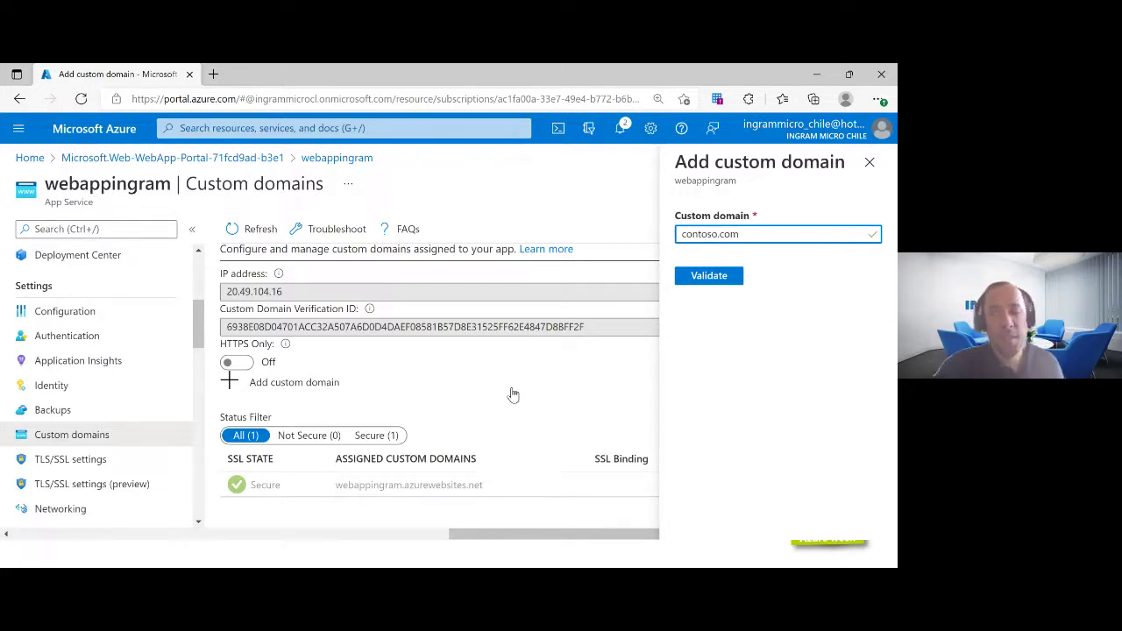
pyautogui.press('BackSpace')
pyautogui.press('BackSpace')
pyautogui.press('BackSpace')
pyautogui.press('BackSpace')
pyautogui.press('BackSpace')
pyautogui.press('BackSpace')
pyautogui.press('BackSpace')
pyautogui.press('BackSpace')
pyautogui.press('BackSpace')
pyautogui.press('BackSpace')
pyautogui.write('i')
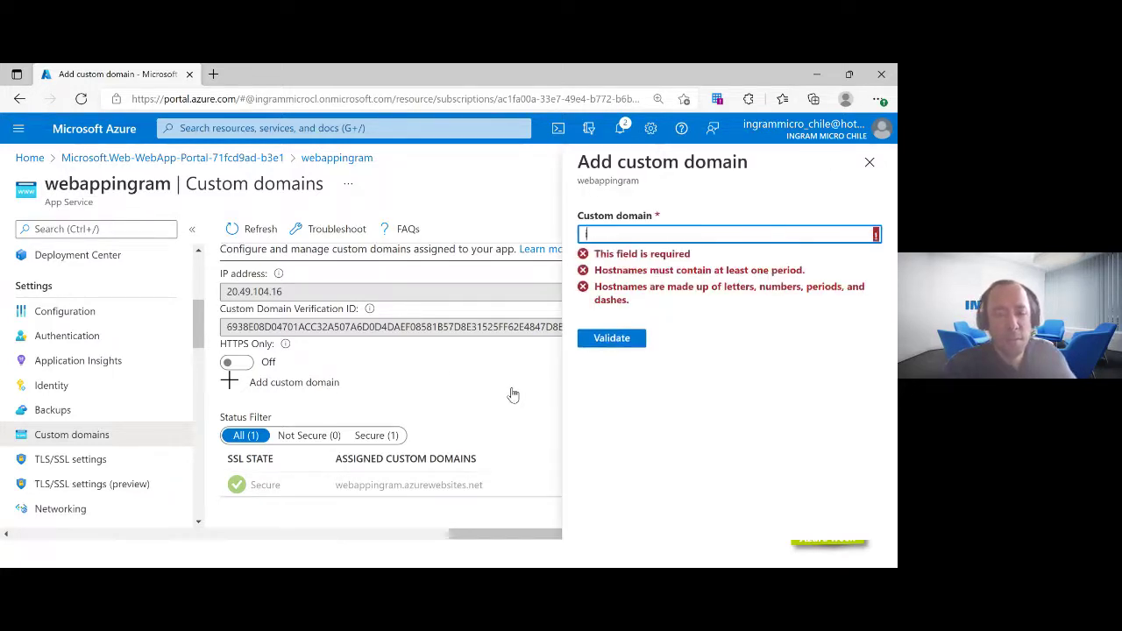
pyautogui.write('ngramch')
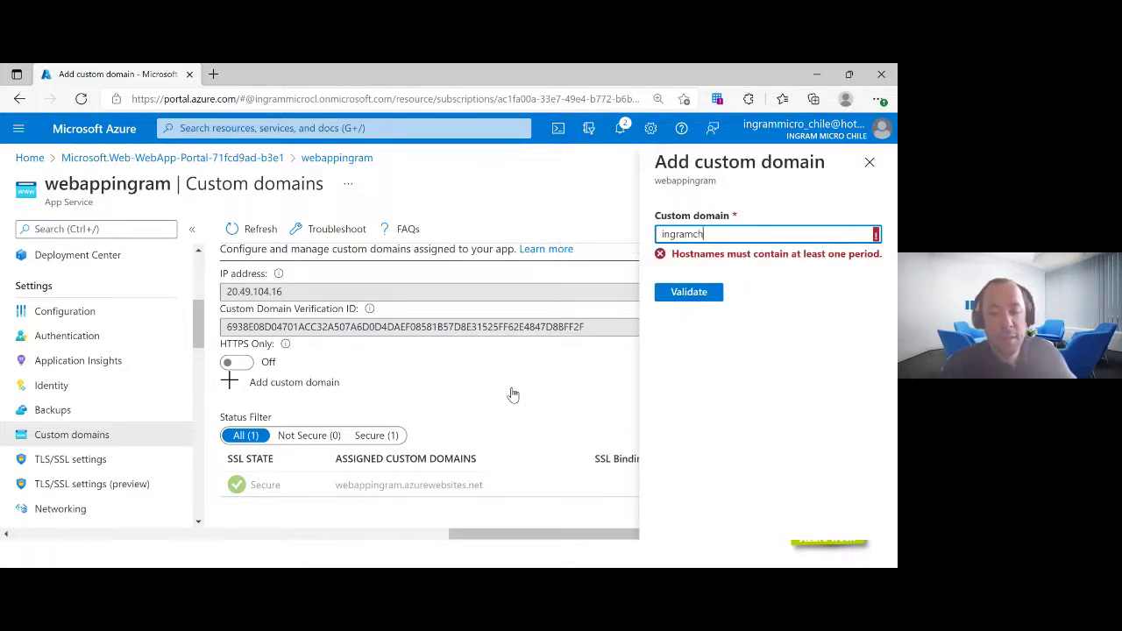
pyautogui.write('ileapp.cl')
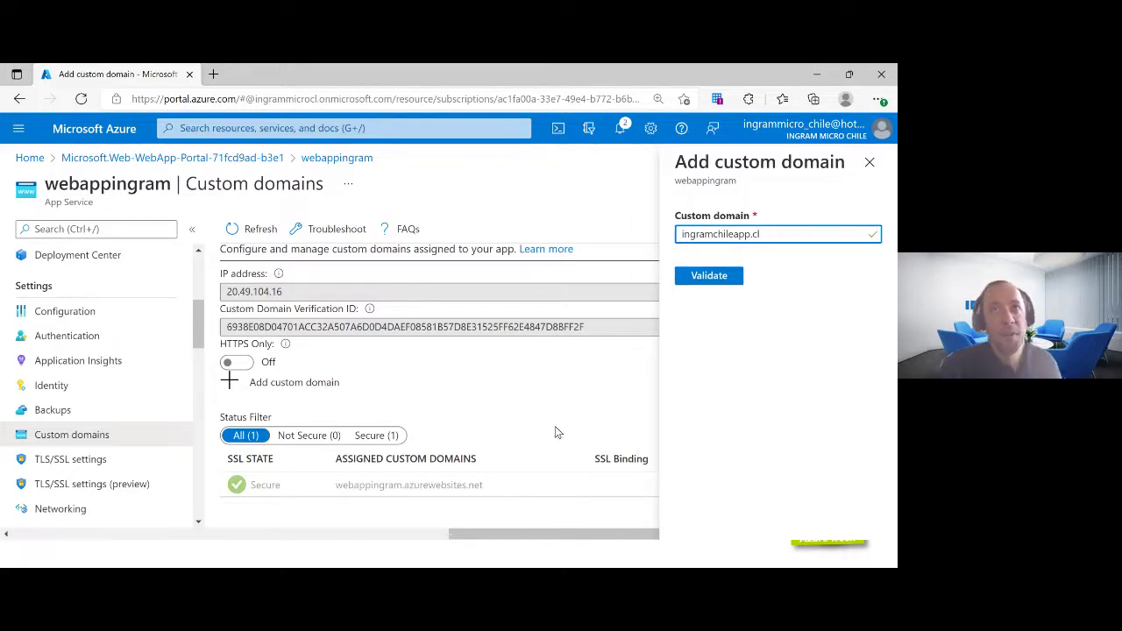
pyautogui.click(729, 278)
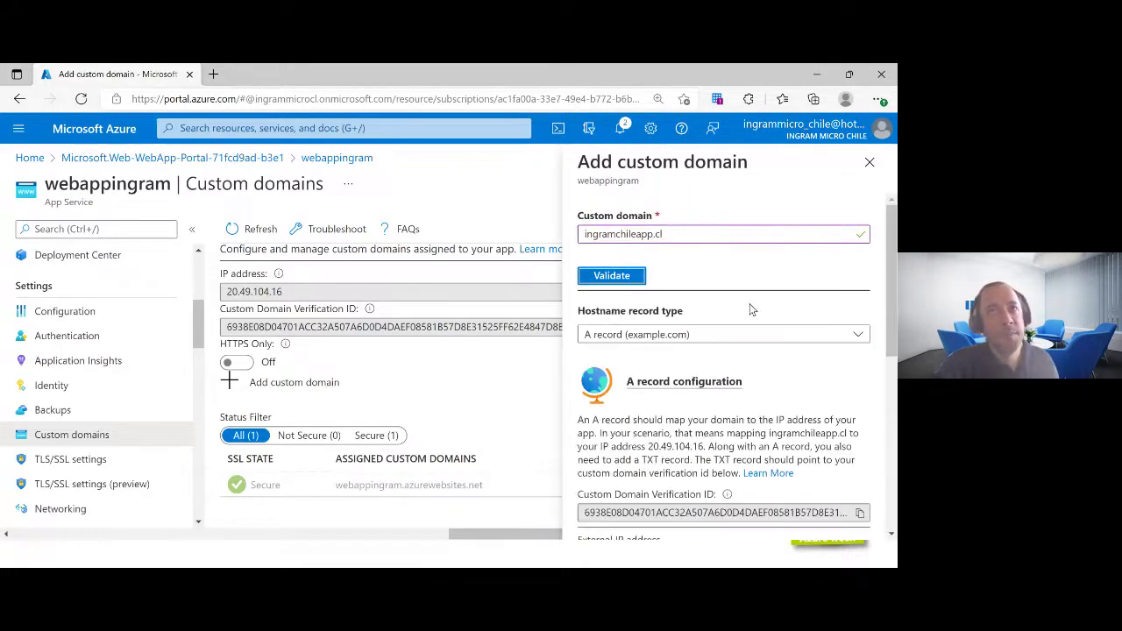
# Review the hostname record types and the DNS records required for domain ownership, selecting the TXT record's value
pyautogui.scroll(-2, 672, 401)
pyautogui.scroll(2, 672, 401)
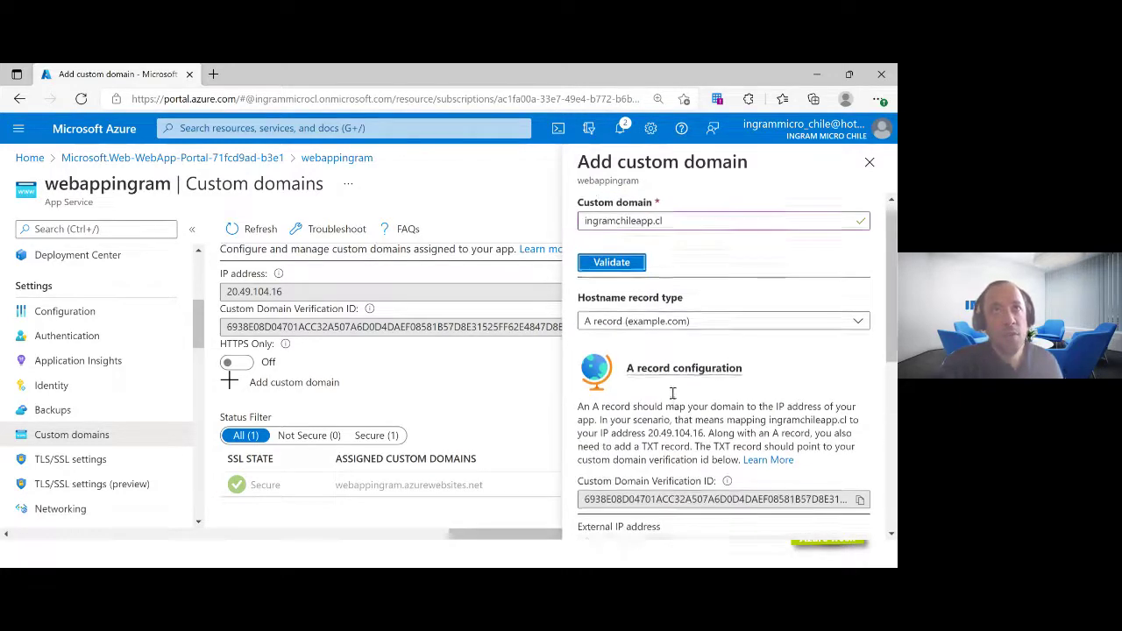
pyautogui.click(664, 338)
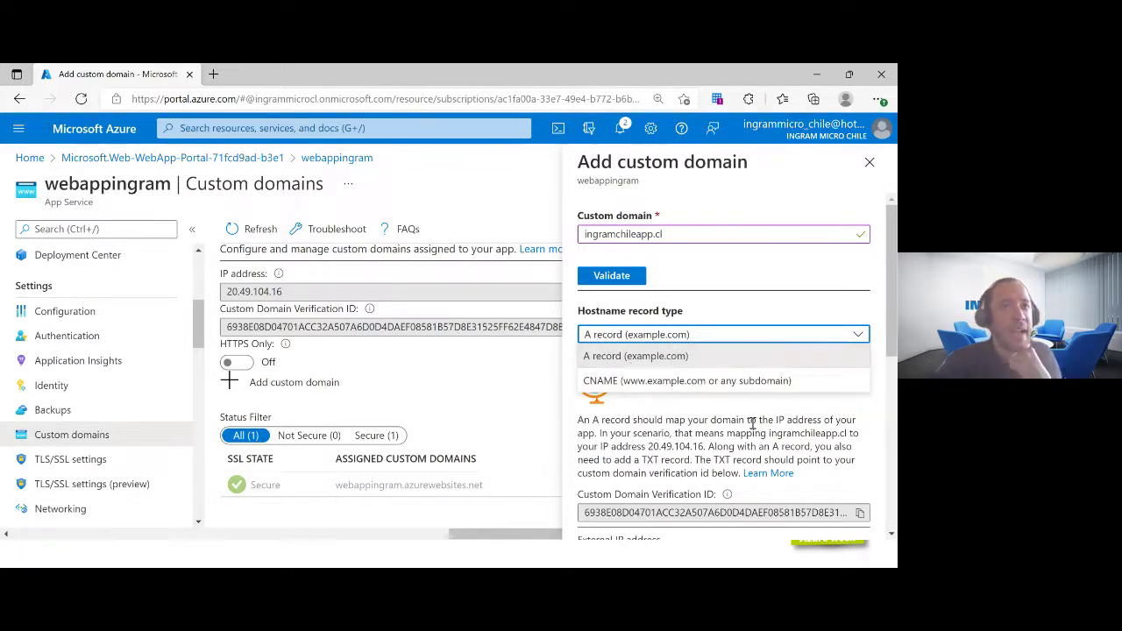
pyautogui.scroll(-2, 788, 433)
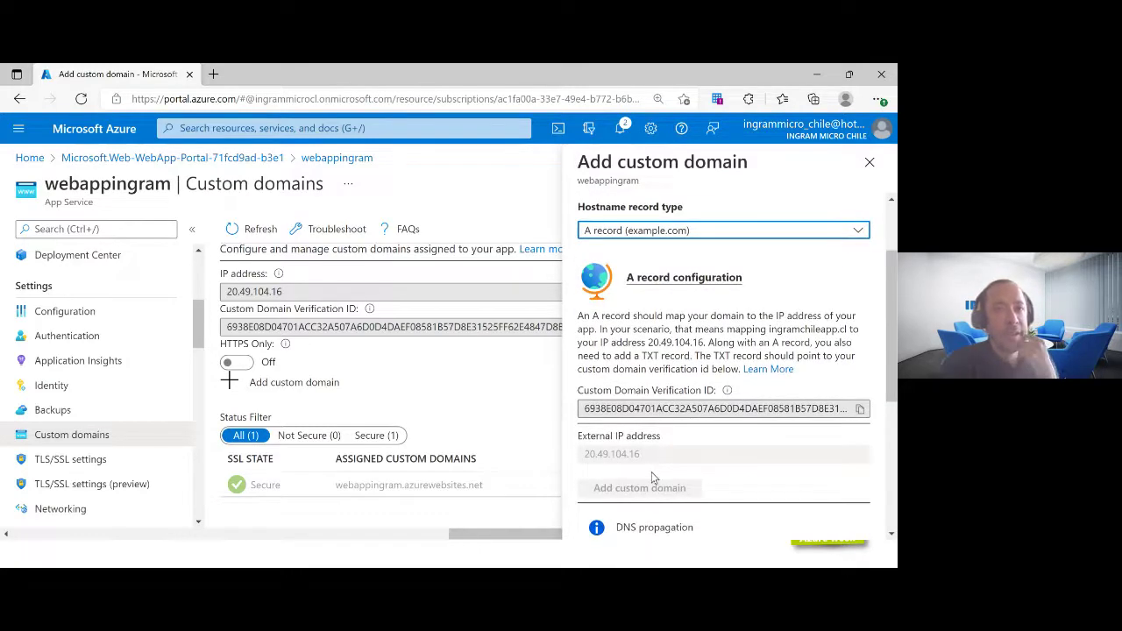
pyautogui.scroll(-5, 651, 473)
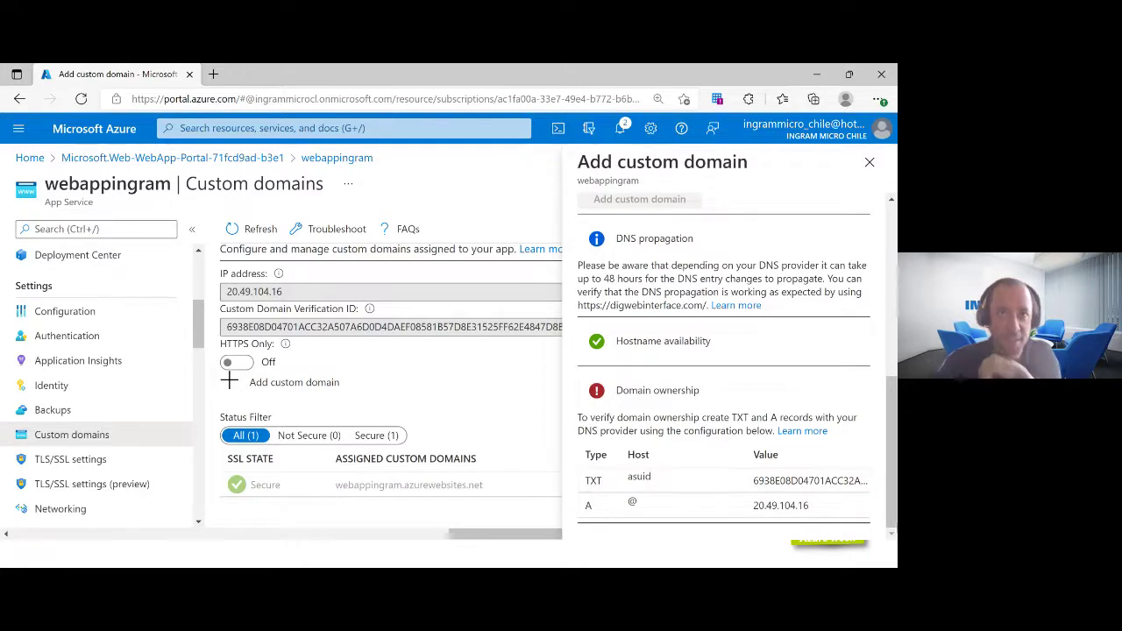
pyautogui.doubleClick(780, 481)
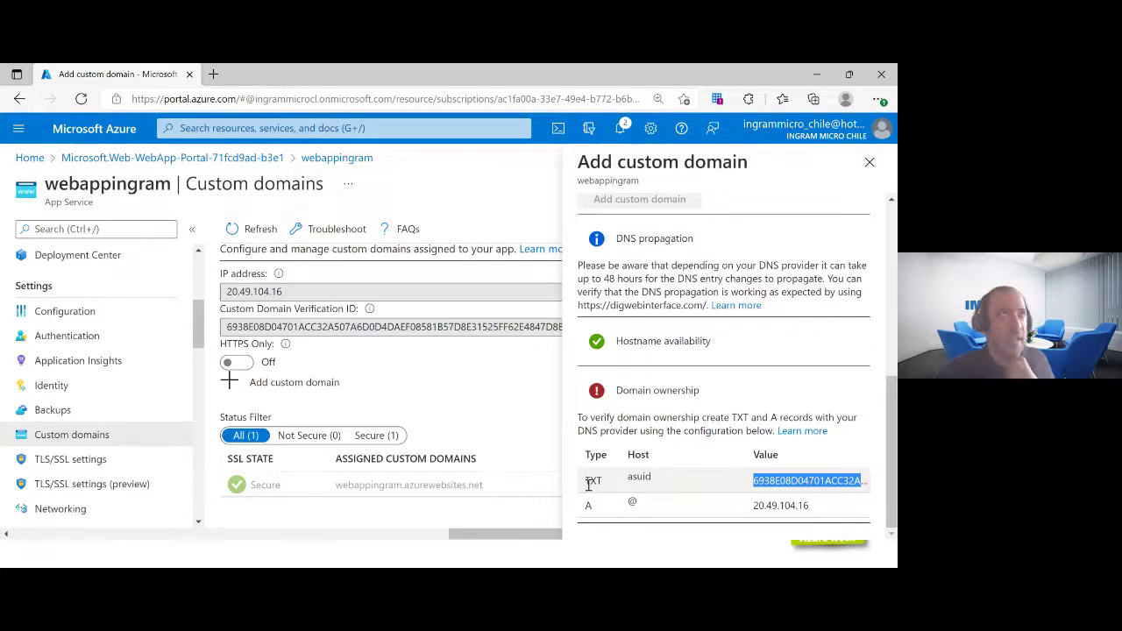
# Open the Google home page in a new browser tab
pyautogui.click(213, 76)
pyautogui.write('w')
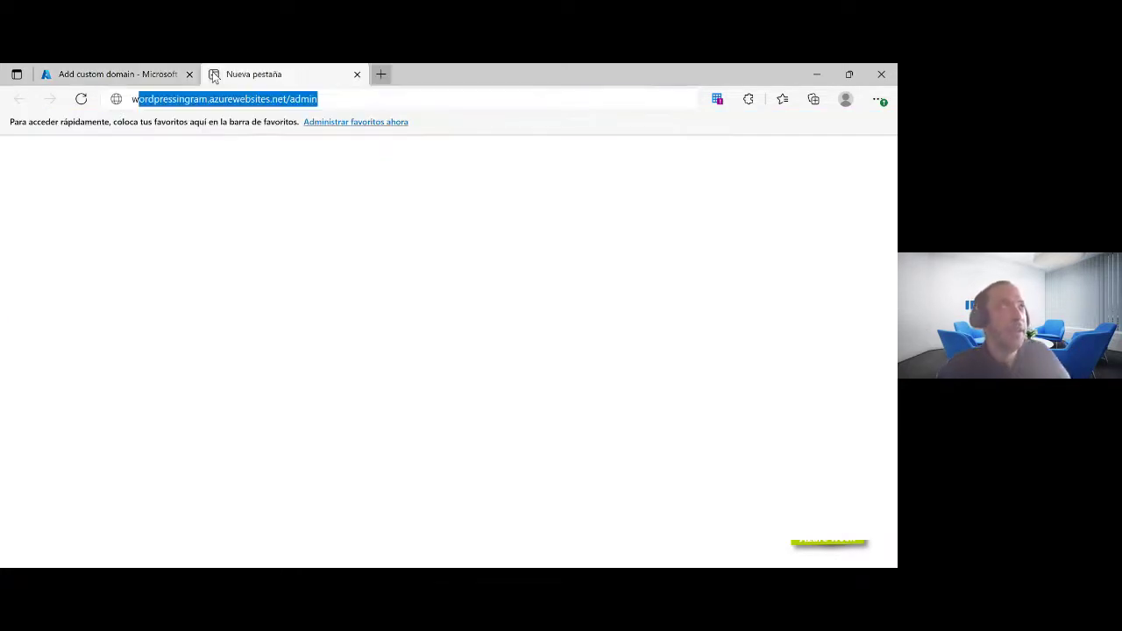
pyautogui.write('ww')
pyautogui.press('Return')
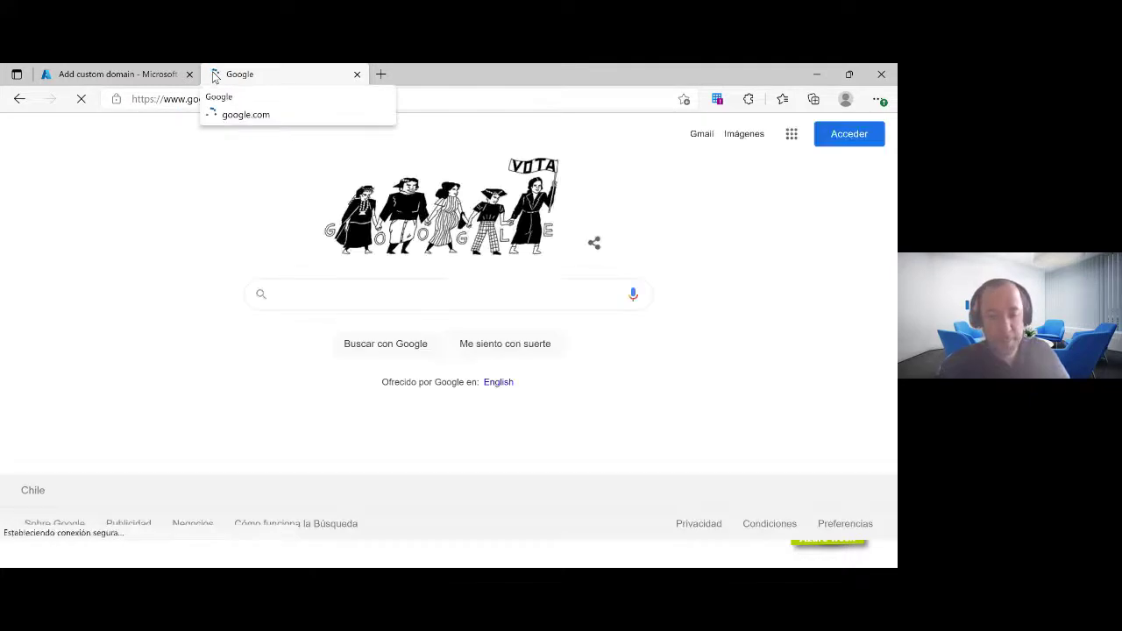
# Search Google for "public domain server"
pyautogui.write('doamin')
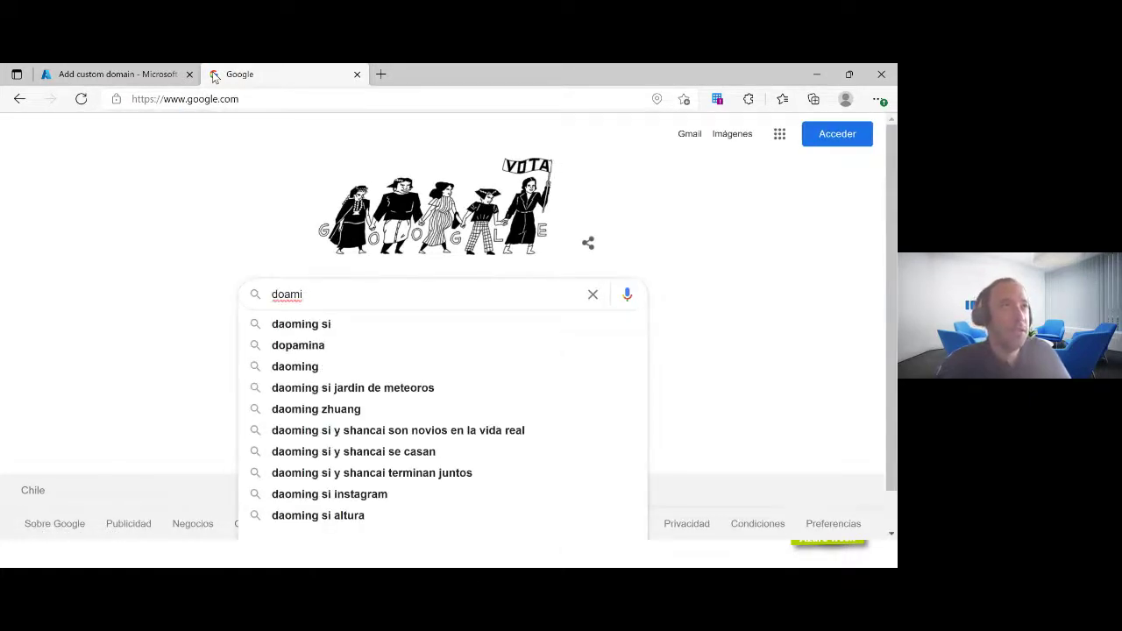
pyautogui.press('BackSpace')
pyautogui.press('BackSpace')
pyautogui.press('BackSpace')
pyautogui.press('BackSpace')
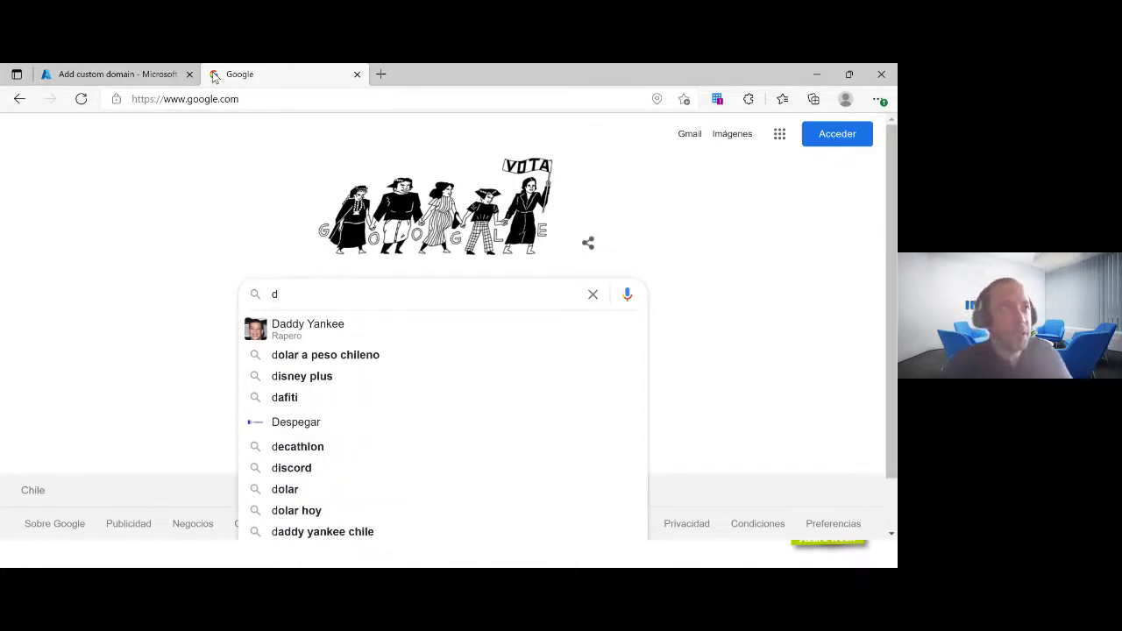
pyautogui.press('BackSpace')
pyautogui.write('publi')
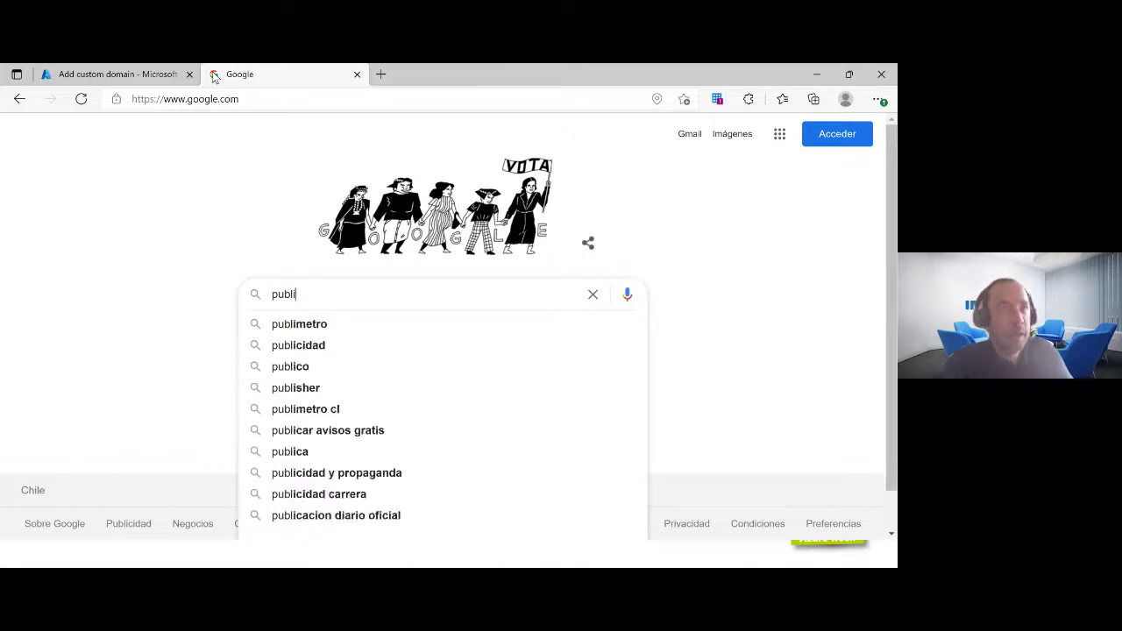
pyautogui.write('c domai')
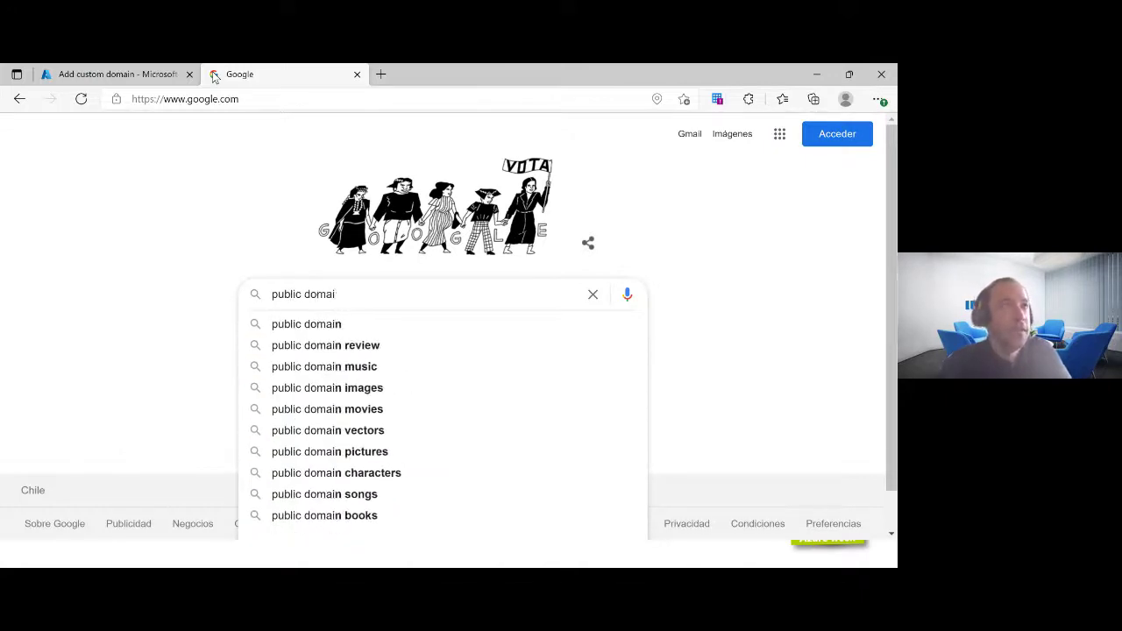
pyautogui.write('n ')
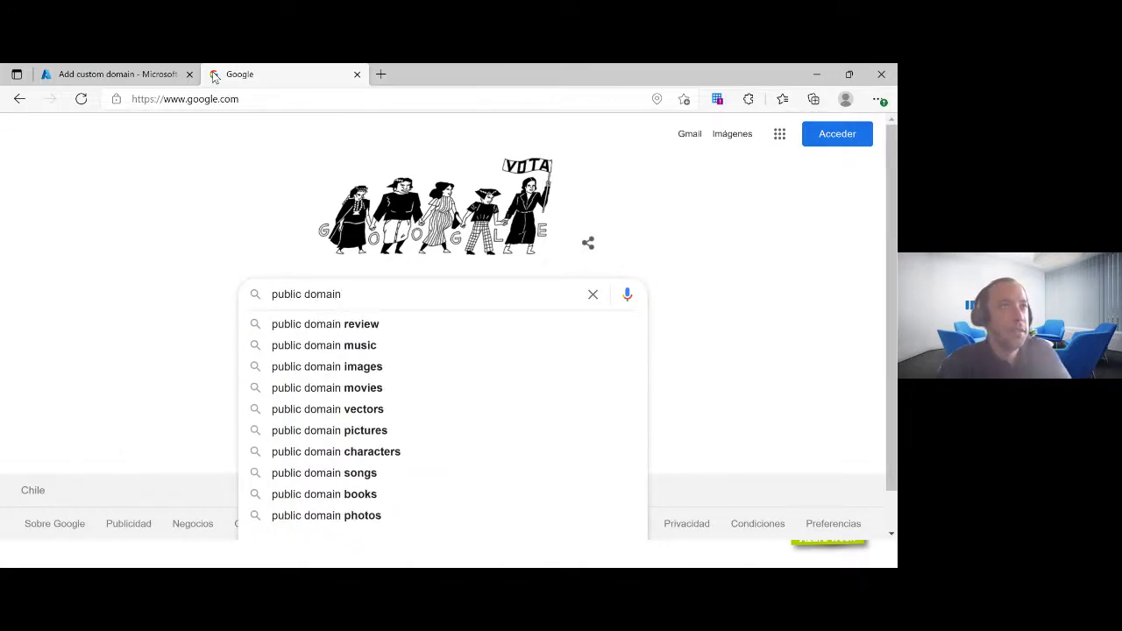
pyautogui.write('server')
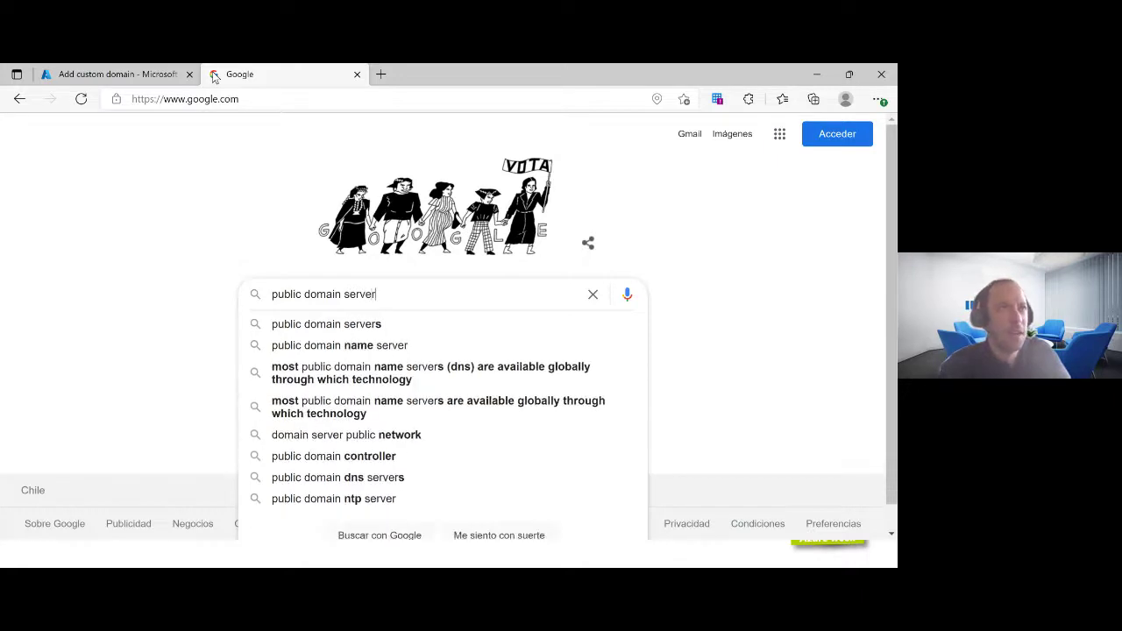
pyautogui.press('Return')
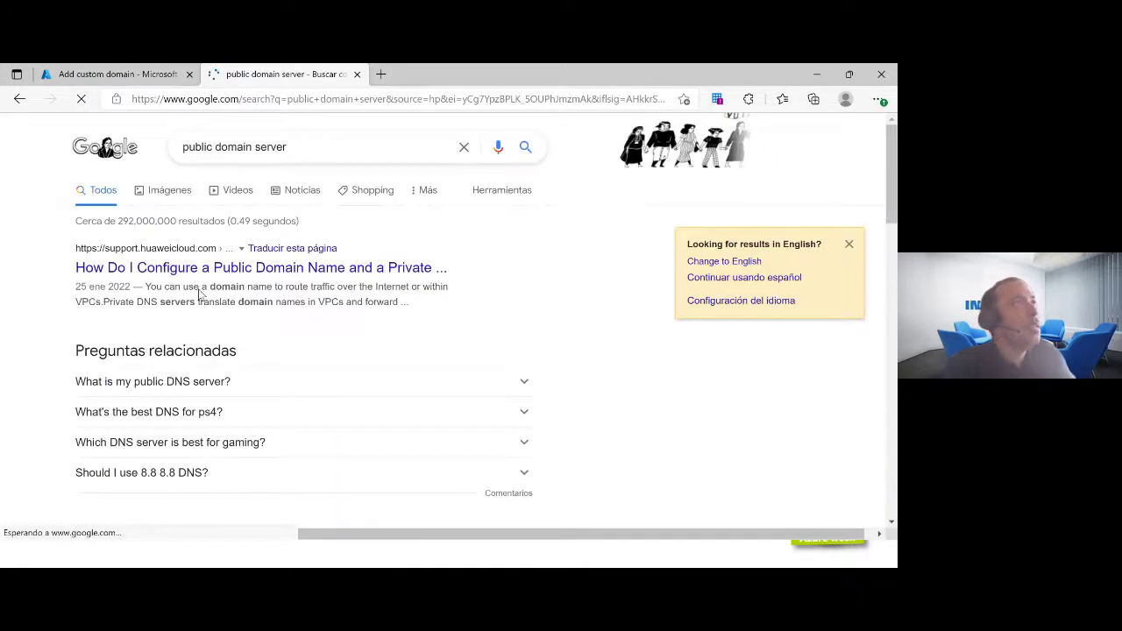
# Replace the Google query with "watch my domain" and run the search
pyautogui.moveTo(301, 149); pyautogui.dragTo(150, 140)
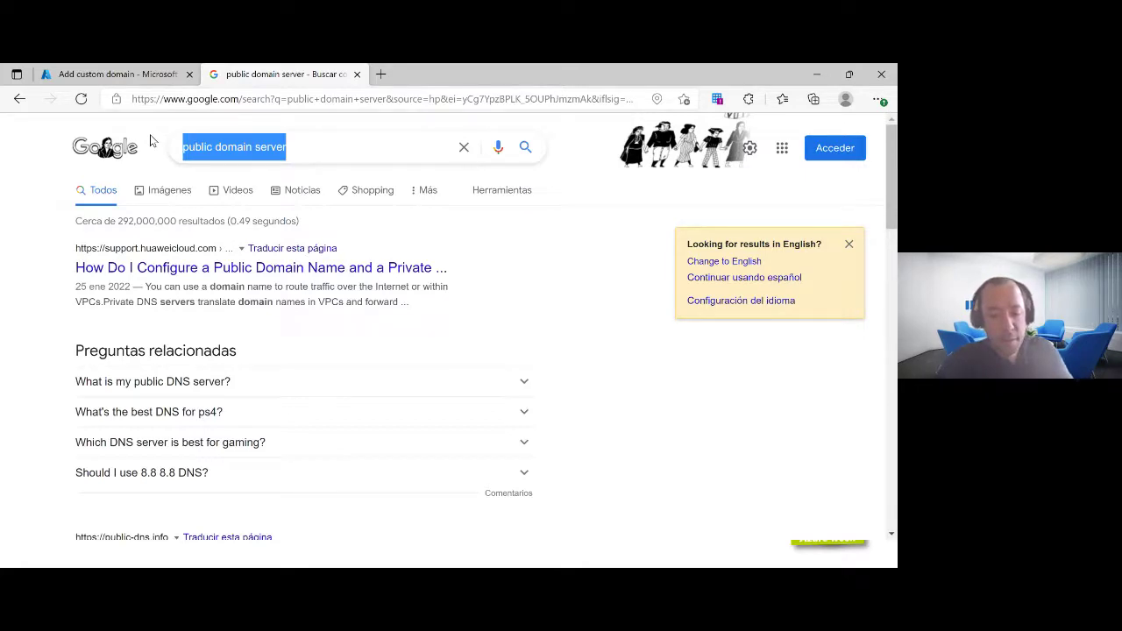
pyautogui.write('wha')
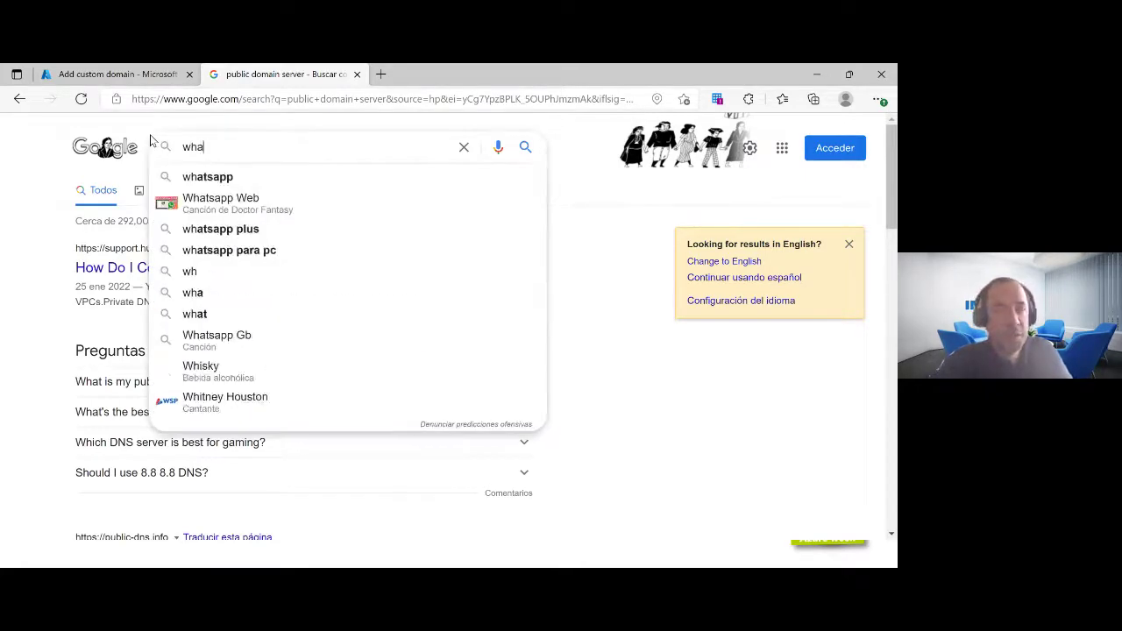
pyautogui.write('tch')
pyautogui.press('BackSpace')
pyautogui.press('BackSpace')
pyautogui.press('BackSpace')
pyautogui.press('BackSpace')
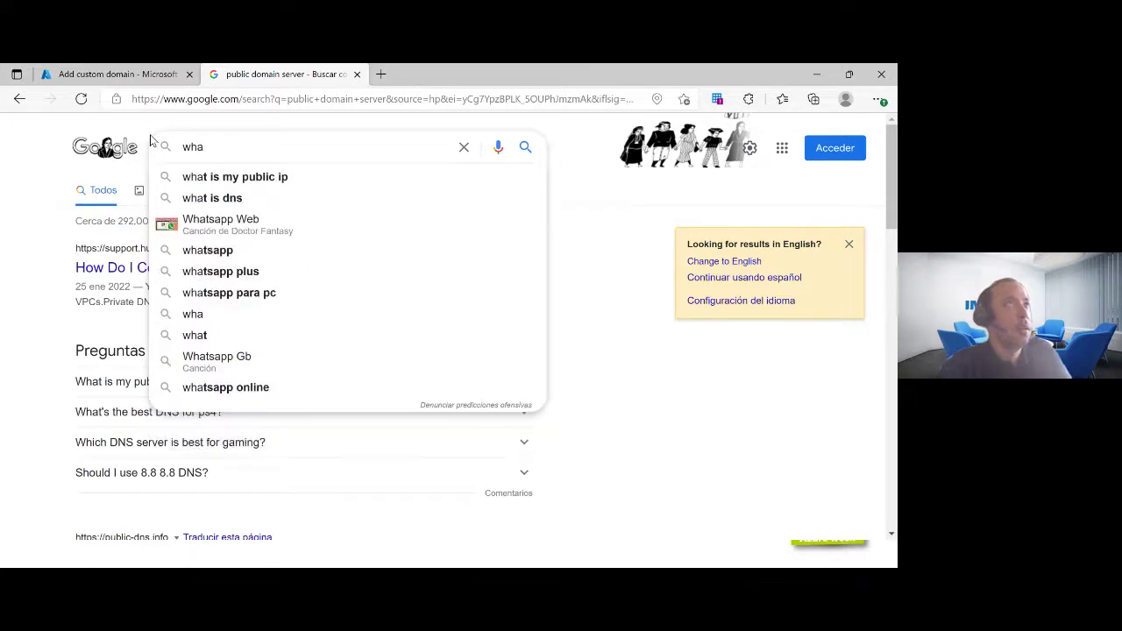
pyautogui.write('tch my')
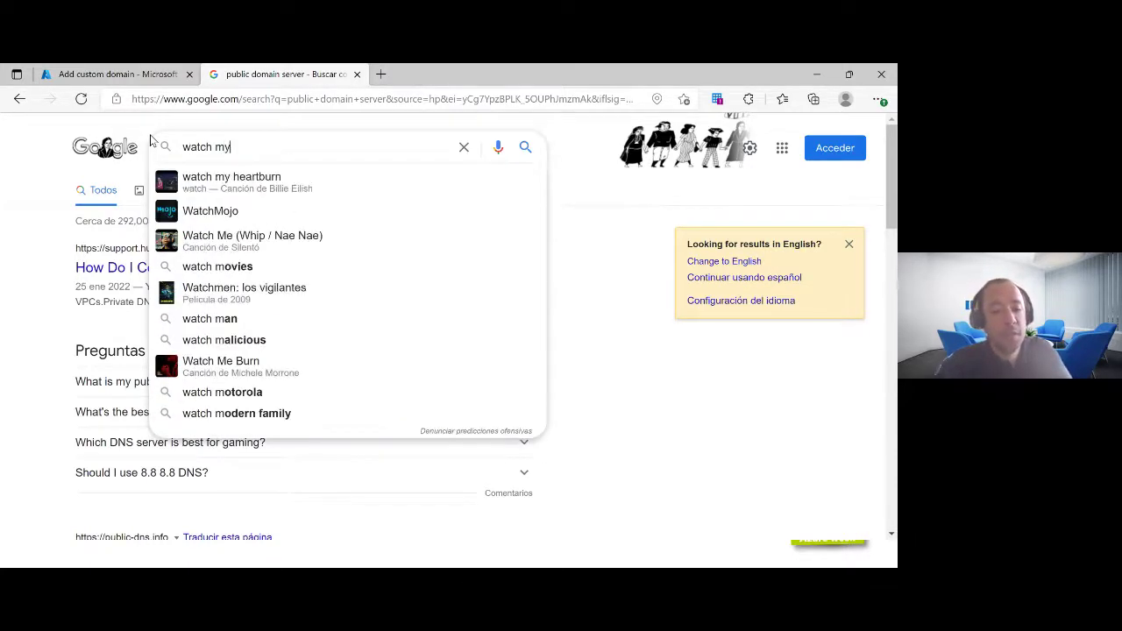
pyautogui.write(' doami')
pyautogui.press('BackSpace')
pyautogui.press('BackSpace')
pyautogui.press('BackSpace')
pyautogui.write('main')
pyautogui.press('Return')
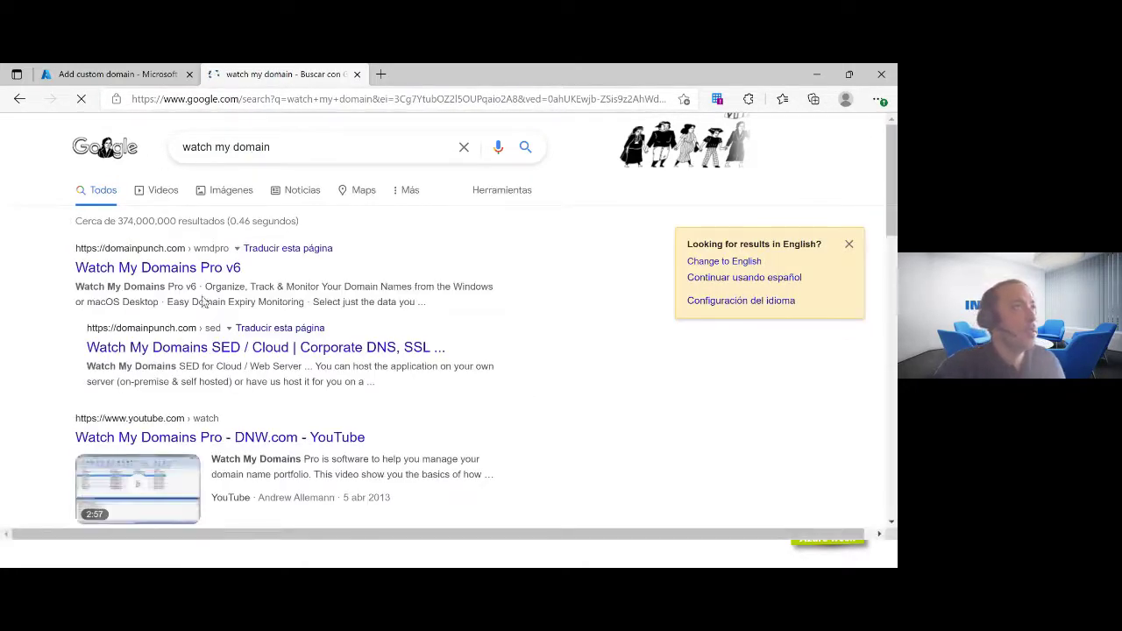
# Look through the search results, view the Watch My Domains Pro v6 page on domainpunch.com, and return to the results
pyautogui.scroll(-3, 239, 318)
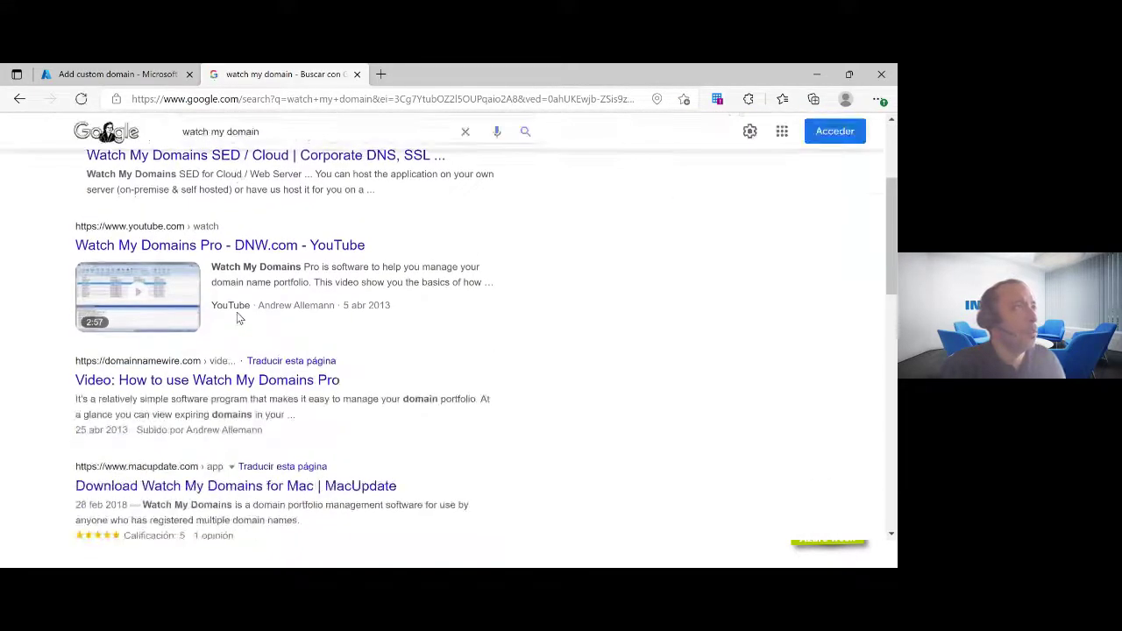
pyautogui.scroll(3, 239, 317)
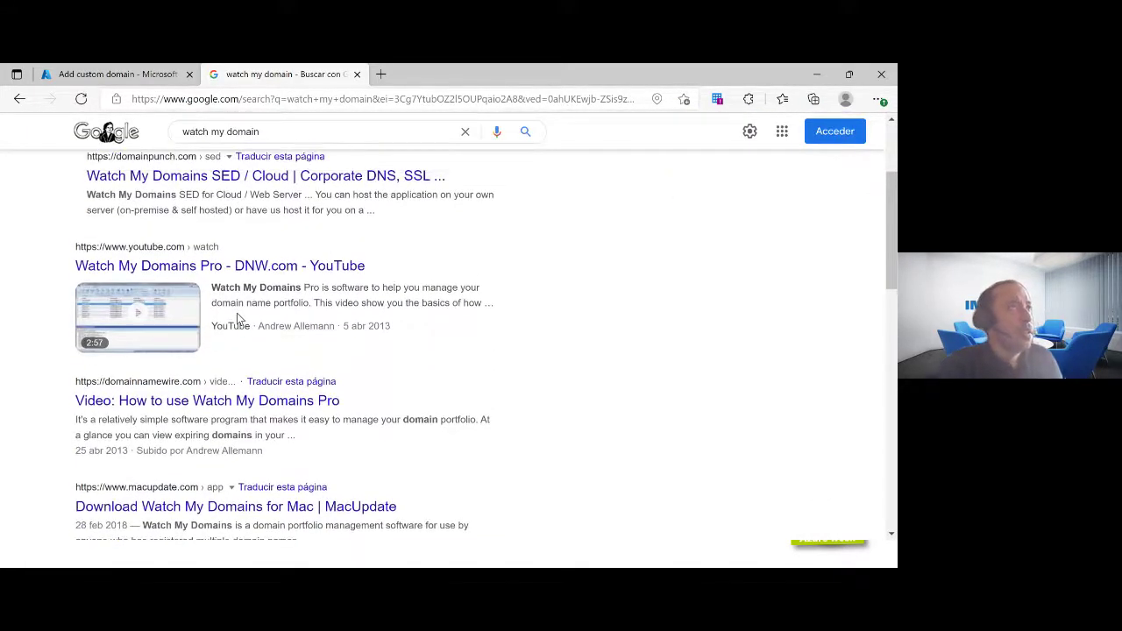
pyautogui.click(214, 271)
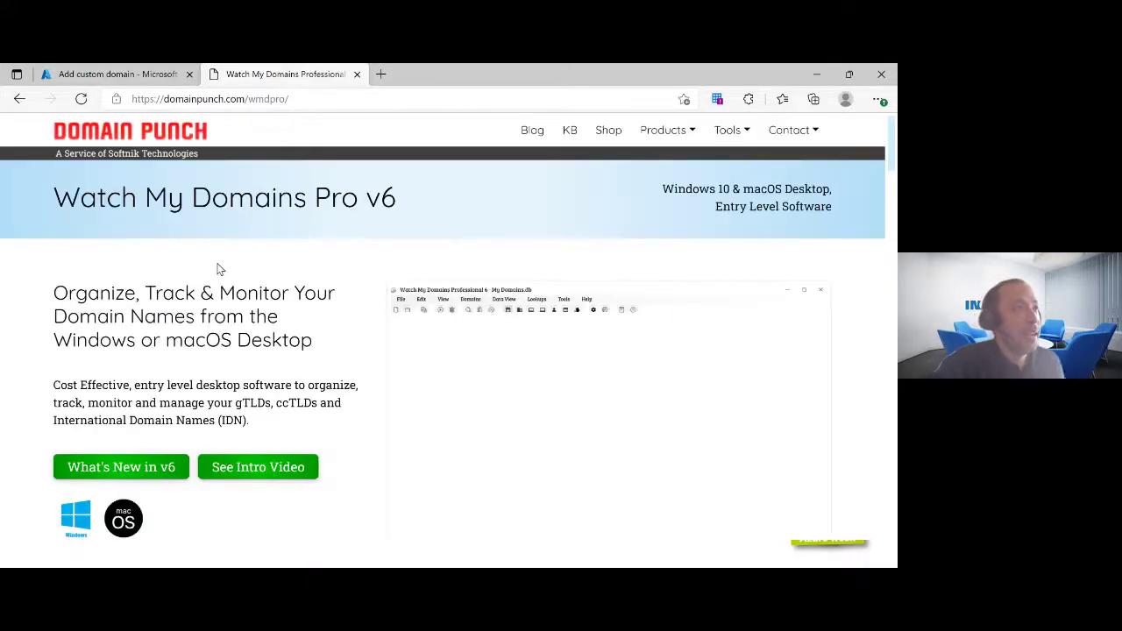
pyautogui.scroll(-1, 320, 288)
pyautogui.scroll(1, 321, 288)
pyautogui.click(21, 99)
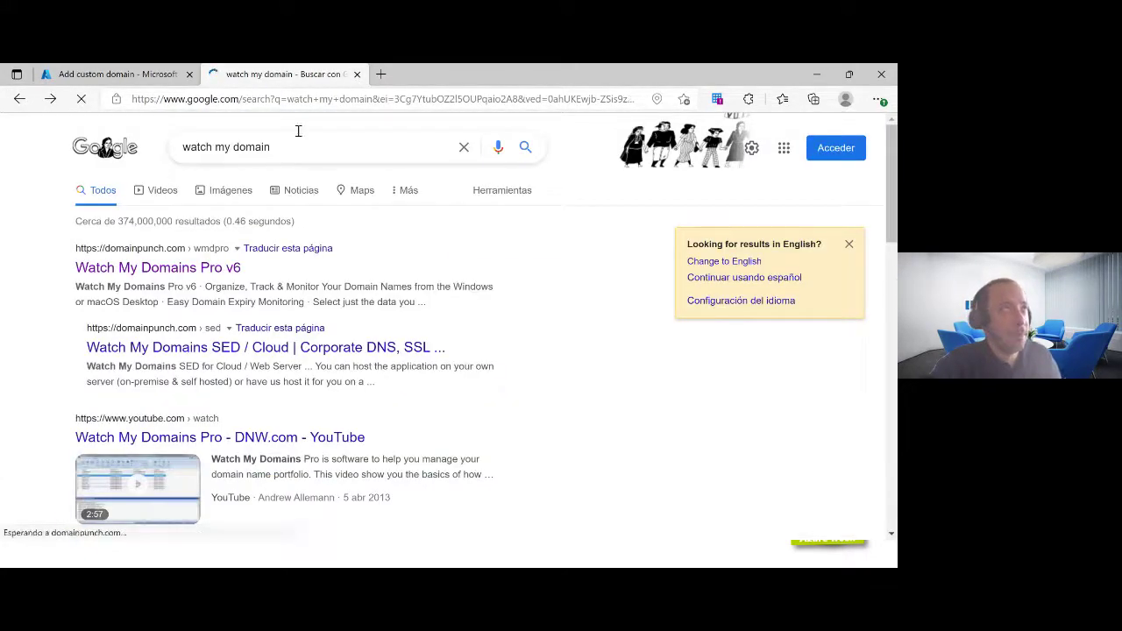
# Close the Google search tab and dismiss the custom domain form for webappingram without adding the domain
pyautogui.doubleClick(198, 146)
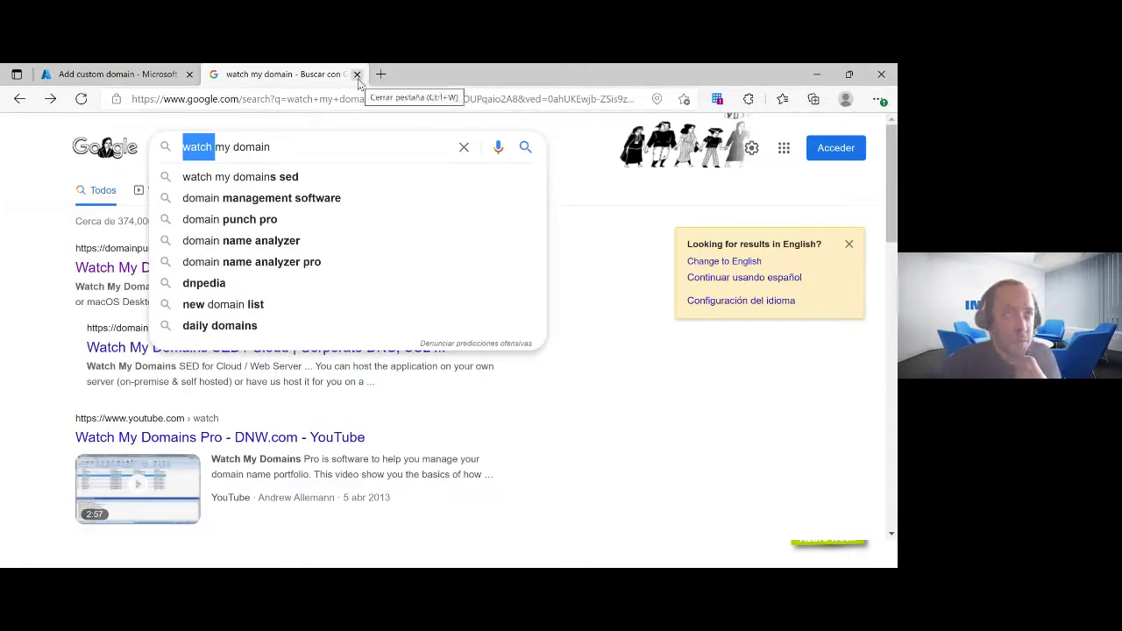
pyautogui.hotkey('ctrl', 'w')
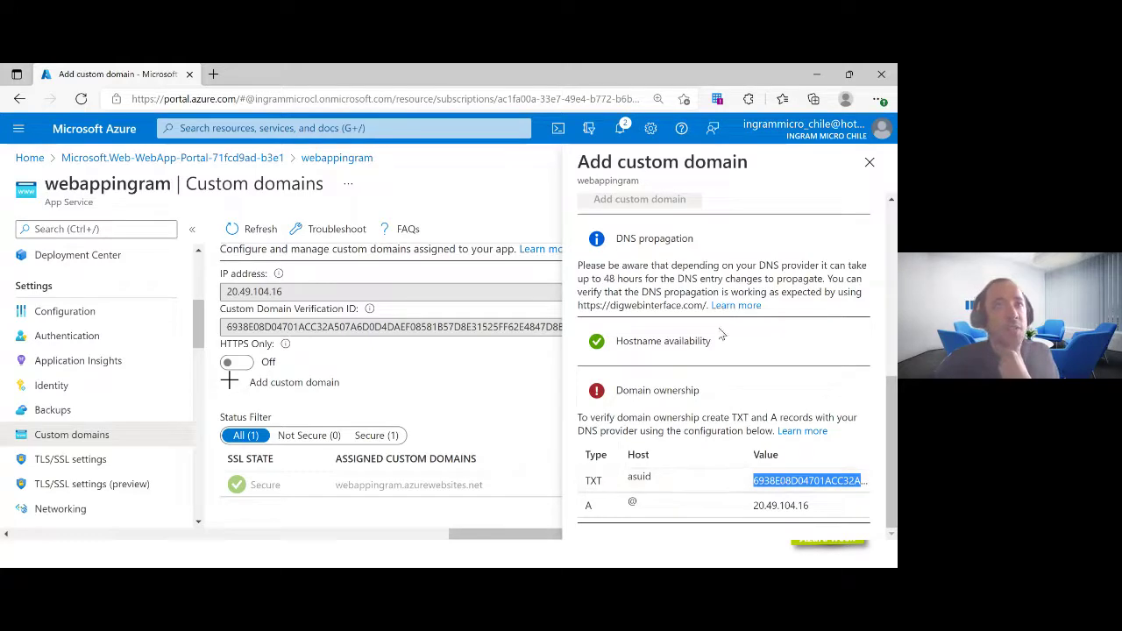
pyautogui.scroll(3, 724, 363)
pyautogui.scroll(3, 617, 279)
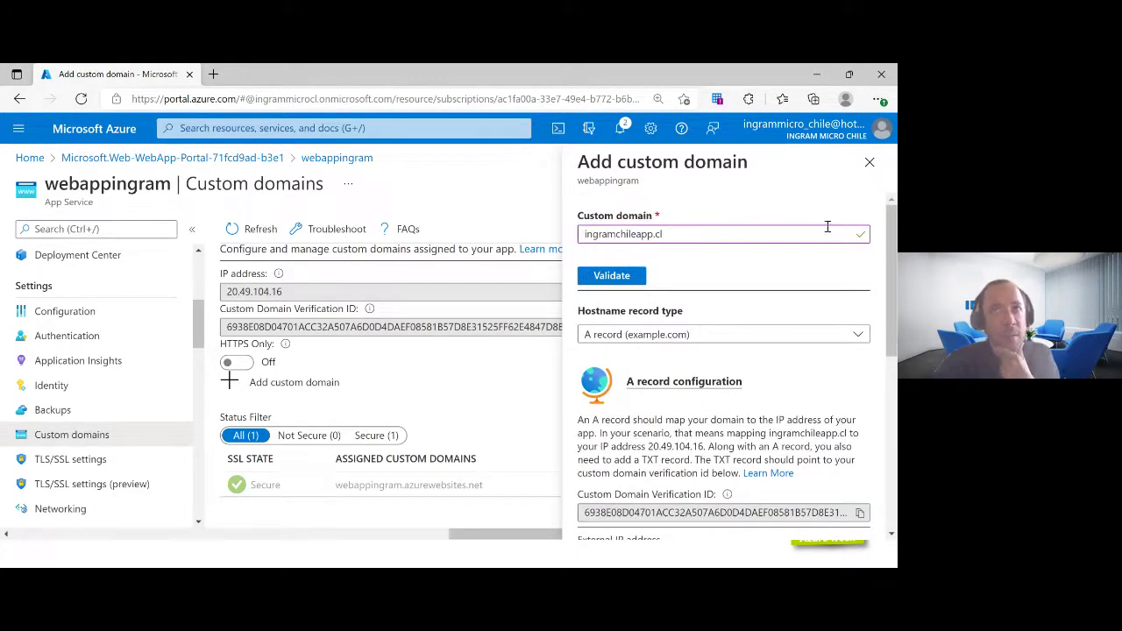
pyautogui.click(869, 162)
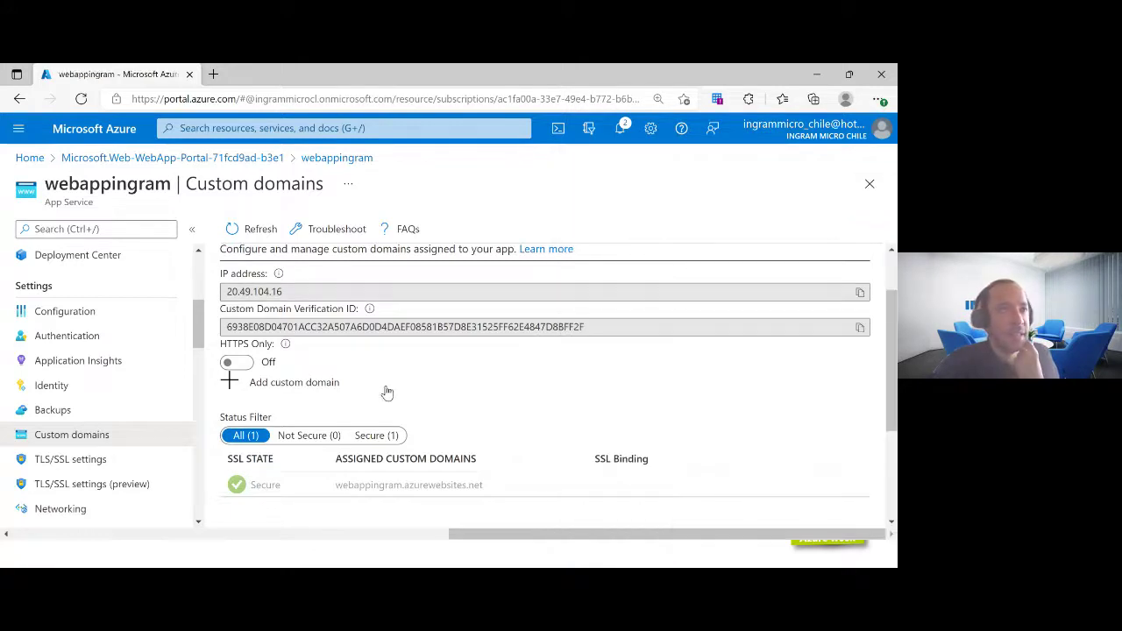